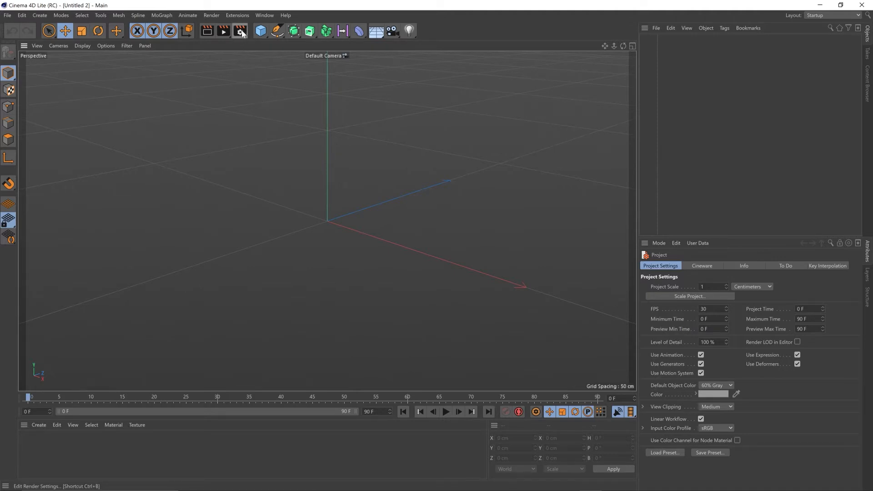
# Set the render output to the Film/Video preset HDTV 1080 25.
pyautogui.click(240, 31)
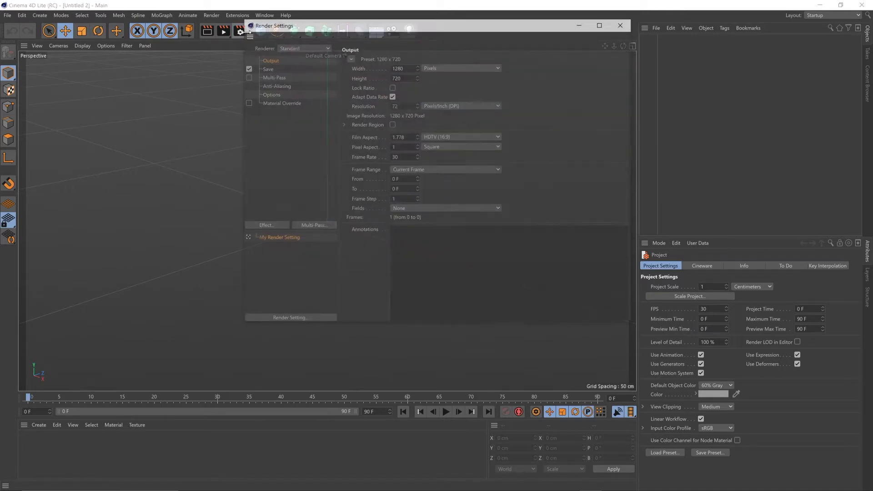
pyautogui.click(350, 57)
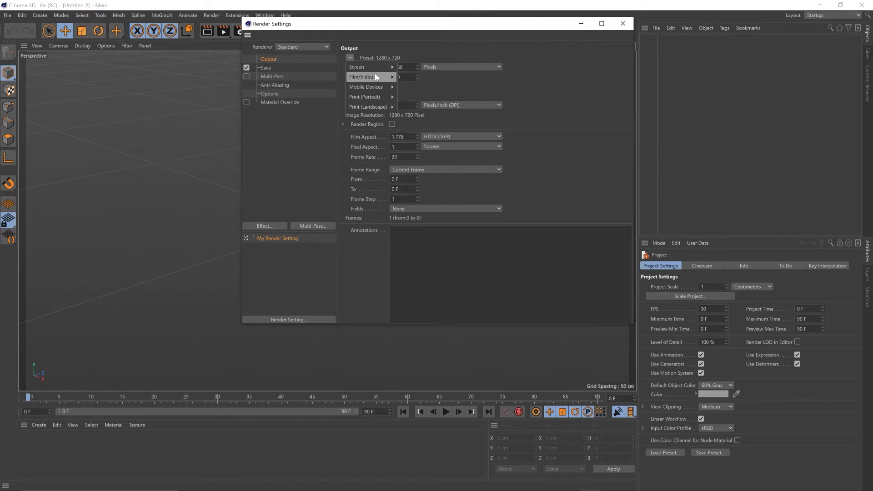
pyautogui.moveTo(375, 74)
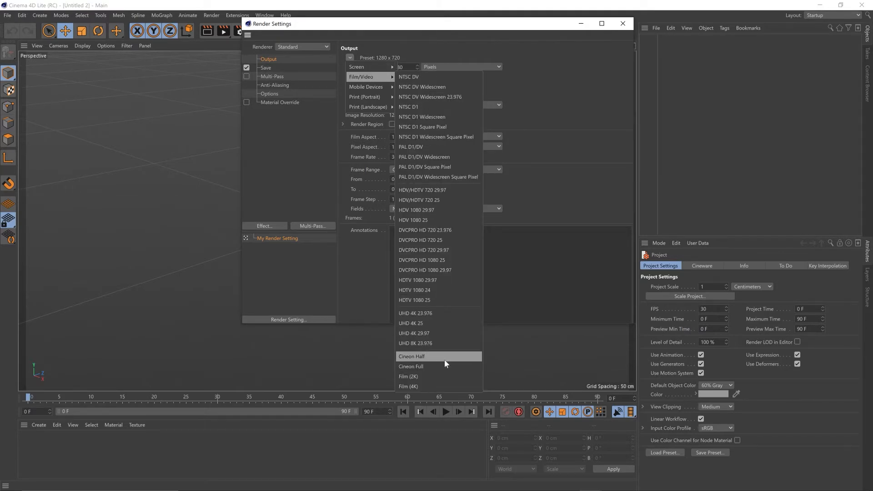
pyautogui.click(450, 301)
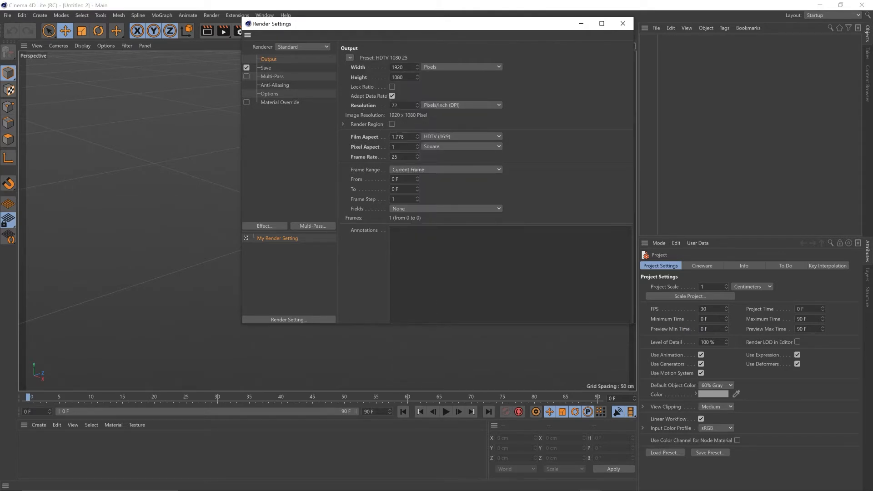
pyautogui.click(624, 25)
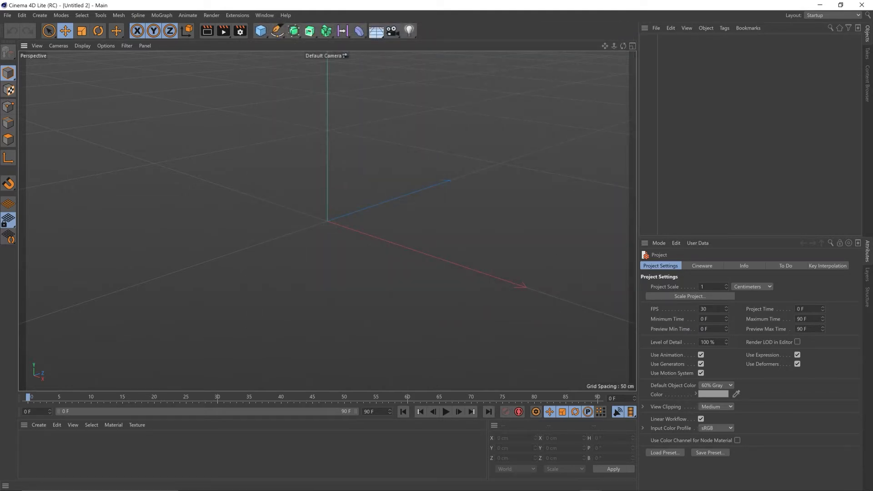
# Set the project frame rate to 25 FPS.
pyautogui.moveTo(710, 309); pyautogui.dragTo(596, 310)
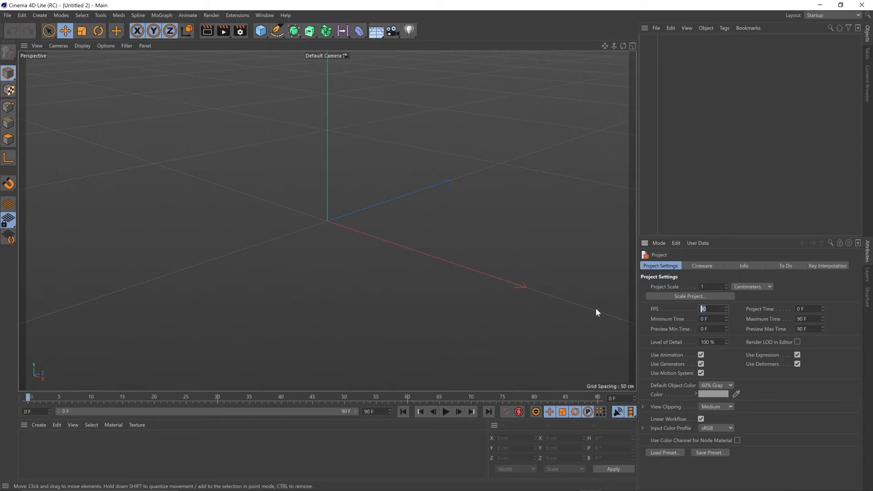
pyautogui.write('25')
pyautogui.press('Return')
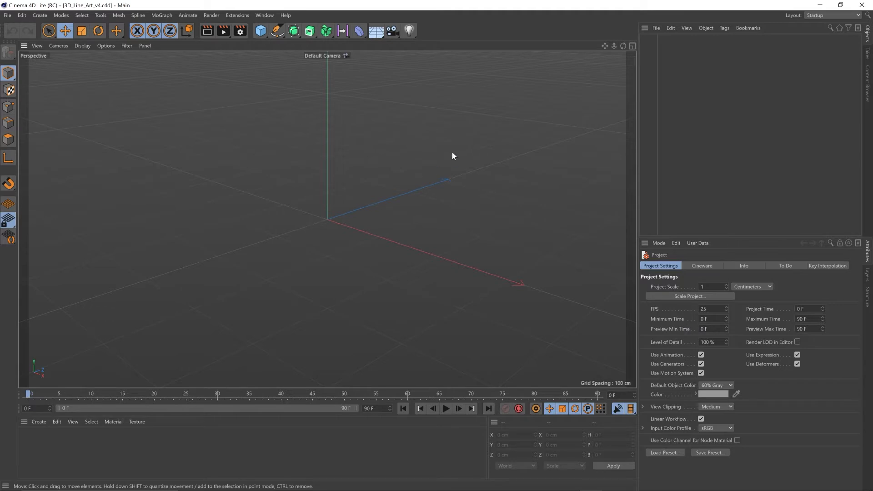
pyautogui.click(632, 45)
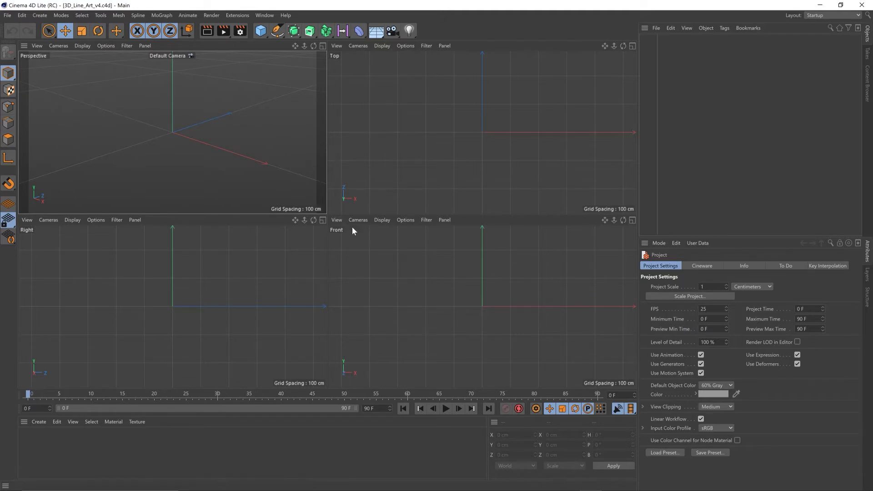
pyautogui.click(633, 220)
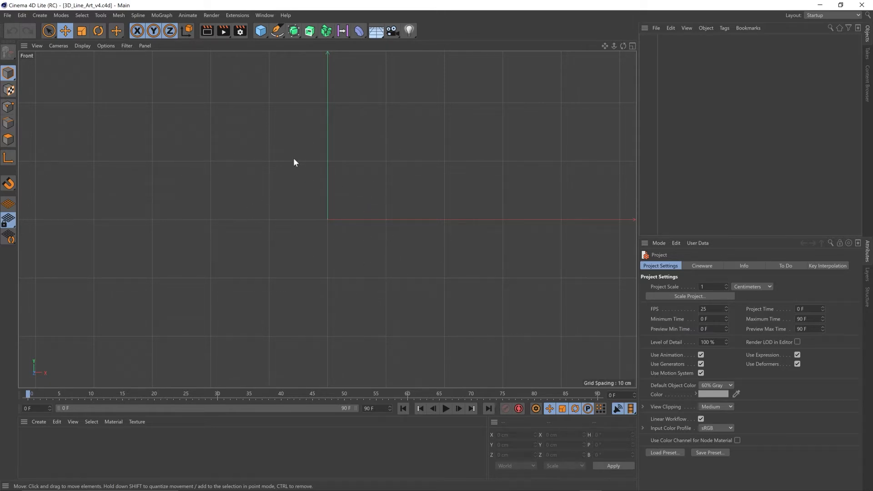
pyautogui.click(100, 45)
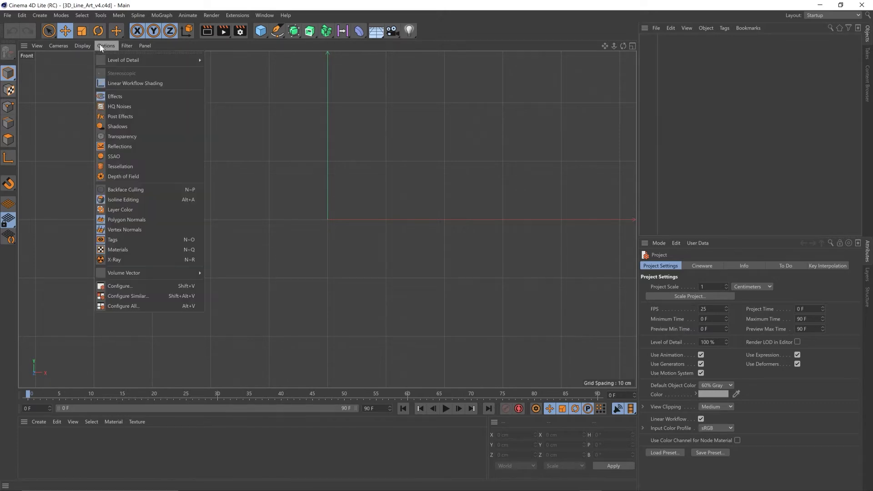
pyautogui.click(151, 286)
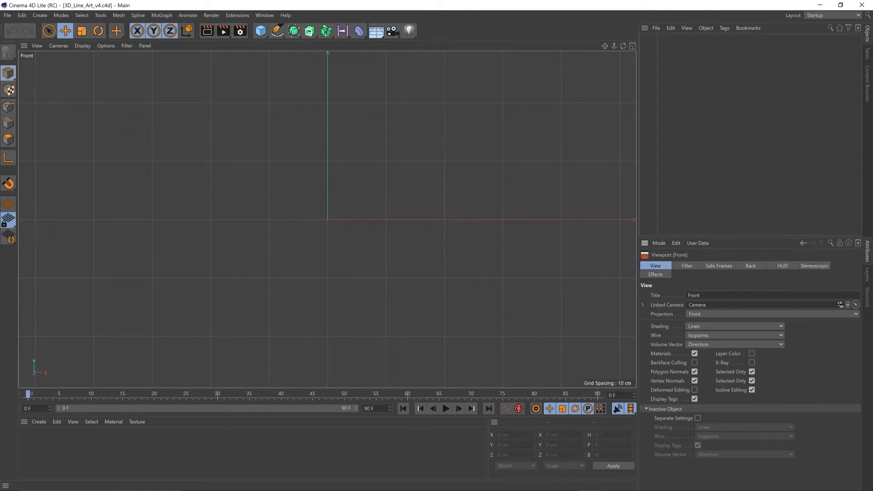
pyautogui.click(750, 268)
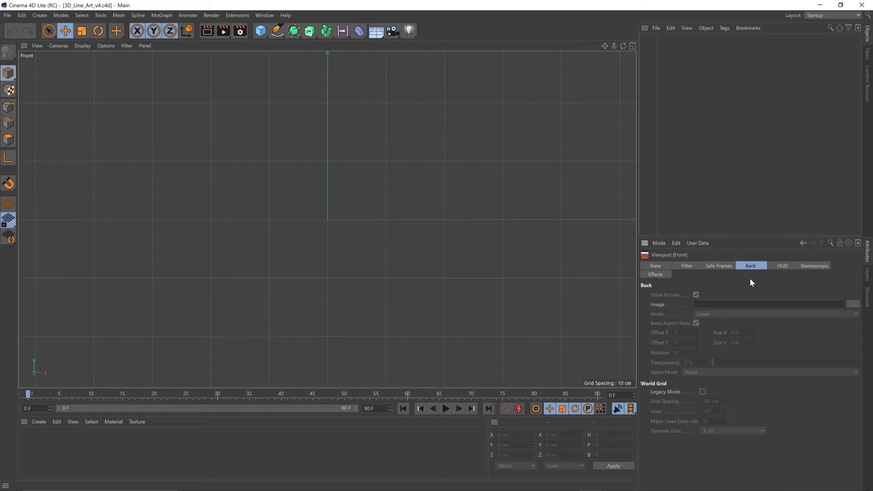
pyautogui.click(853, 305)
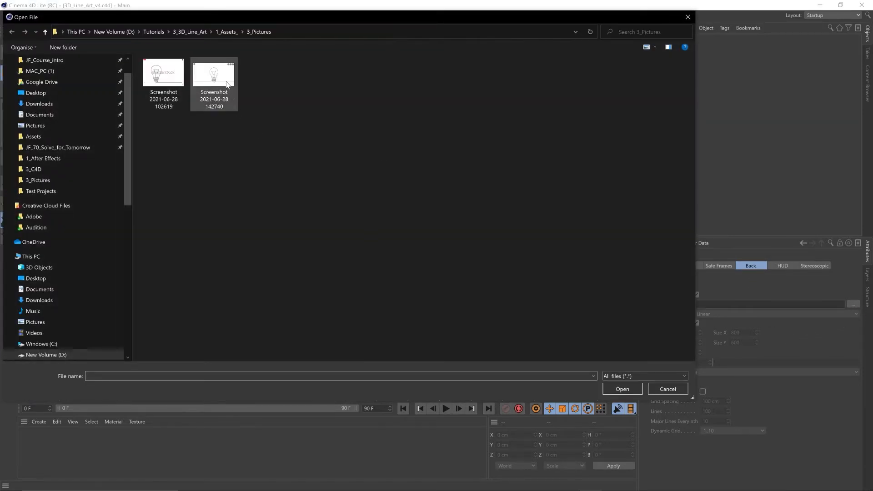
pyautogui.click(216, 80)
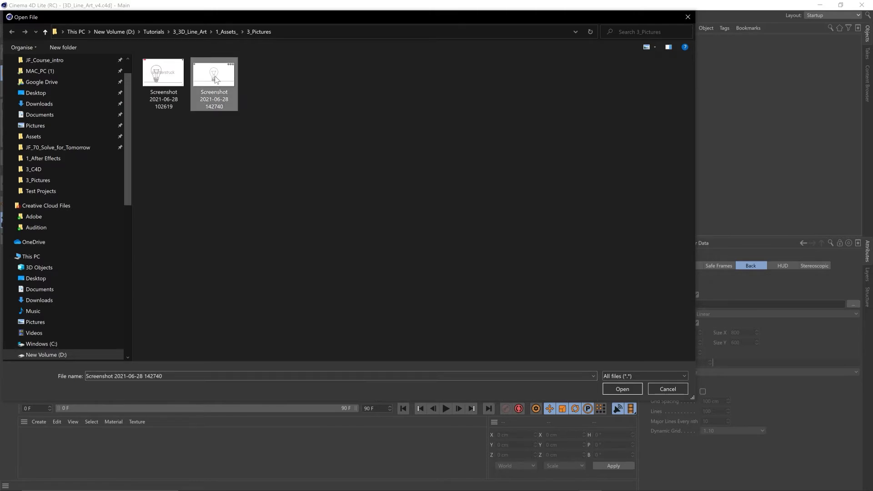
pyautogui.doubleClick(216, 80)
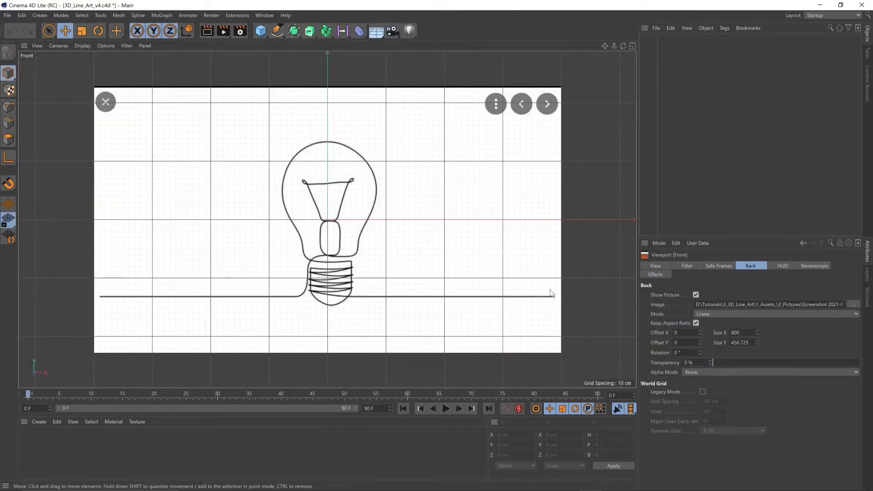
# Scale the background picture down to a Size X of 594 and increase its transparency so it serves as a faded tracing guide.
pyautogui.moveTo(756, 333); pyautogui.dragTo(756, 359)
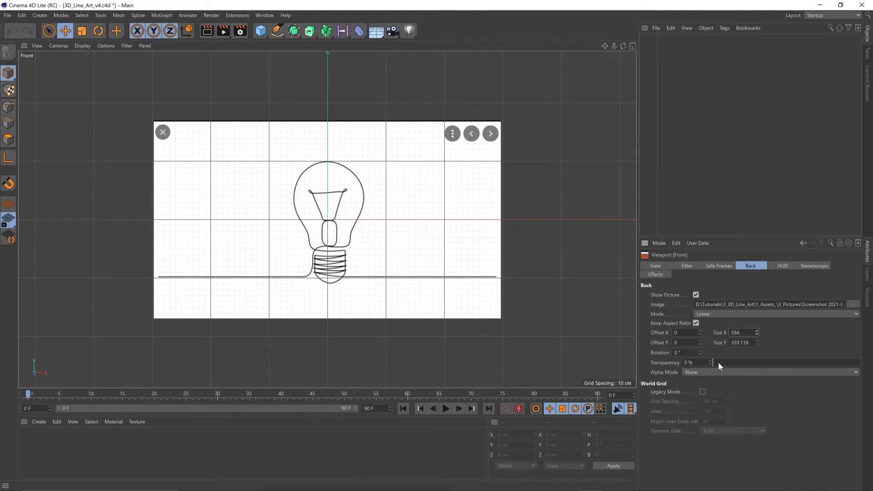
pyautogui.moveTo(719, 362); pyautogui.dragTo(845, 373)
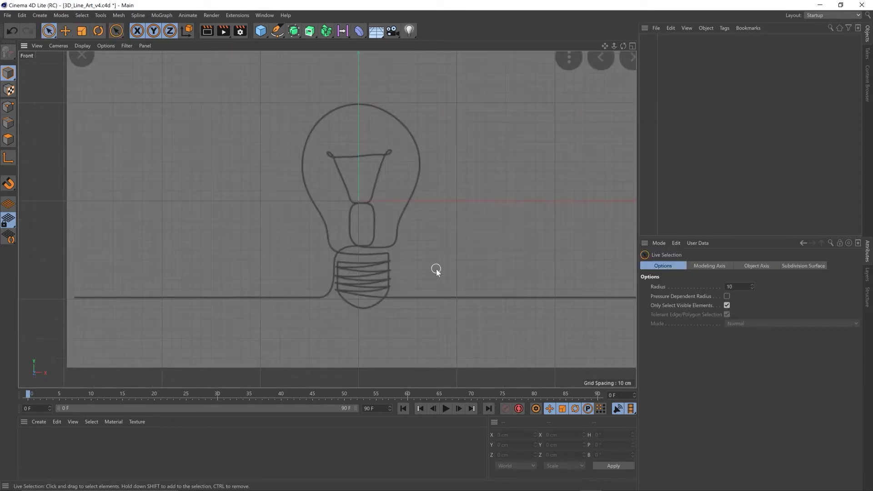
# Trace the left ground line with a Bezier Spline Pen from about X -290, Y -98 cm to the upward bend beside the screw base.
pyautogui.click(277, 32)
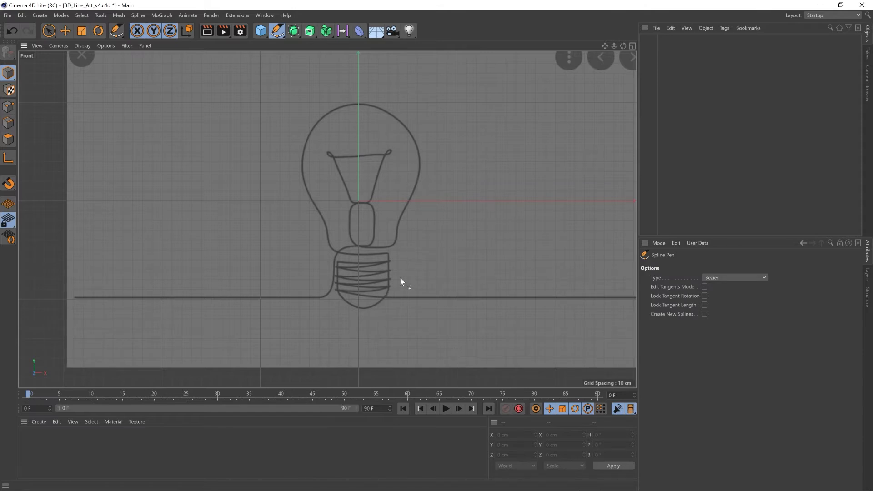
pyautogui.moveTo(439, 223)
pyautogui.mouseDown(button='middle')
pyautogui.moveTo(493, 259)
pyautogui.moveTo(401, 278)
pyautogui.moveTo(451, 247)
pyautogui.moveTo(416, 233)
pyautogui.moveTo(405, 243)
pyautogui.mouseUp(button='middle')
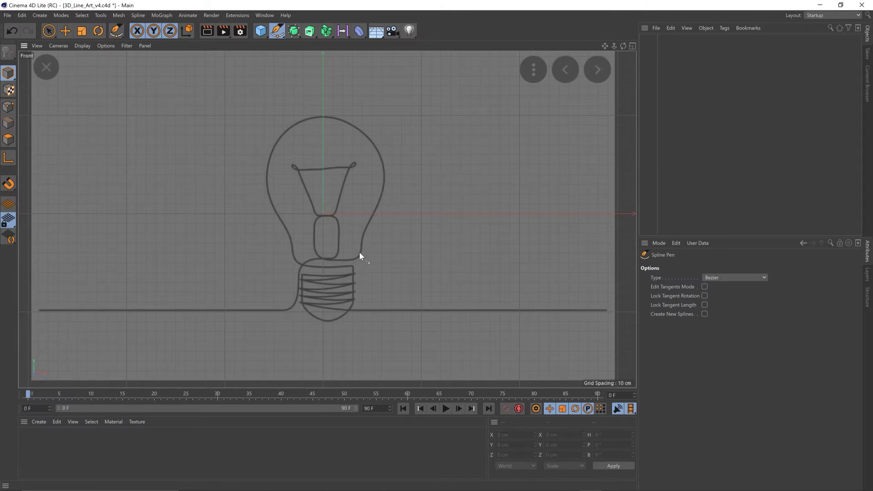
pyautogui.scroll(3, 356, 255)
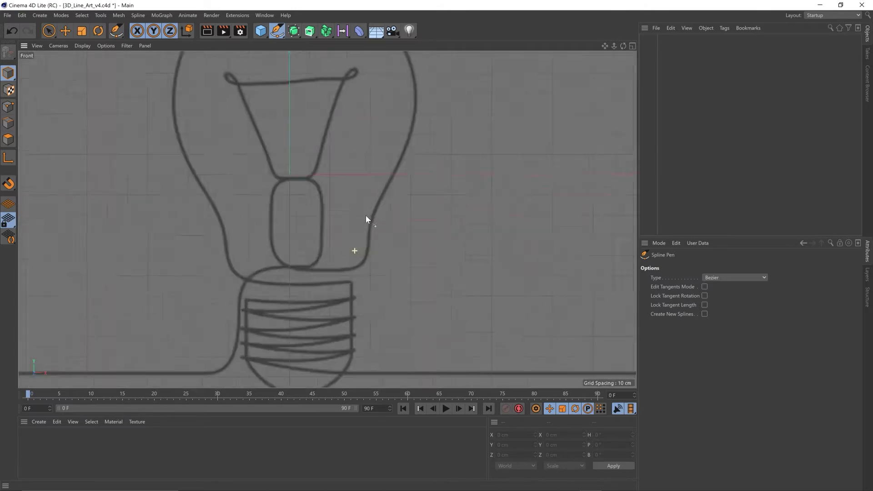
pyautogui.scroll(-4, 365, 215)
pyautogui.scroll(4, 371, 281)
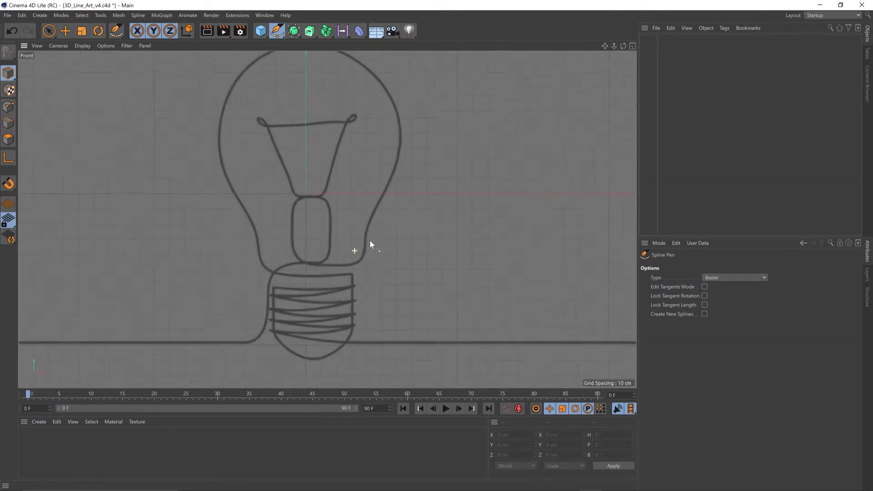
pyautogui.keyDown('alt'); pyautogui.moveTo(346, 241); pyautogui.dragTo(367, 256, button='middle'); pyautogui.keyUp('alt')
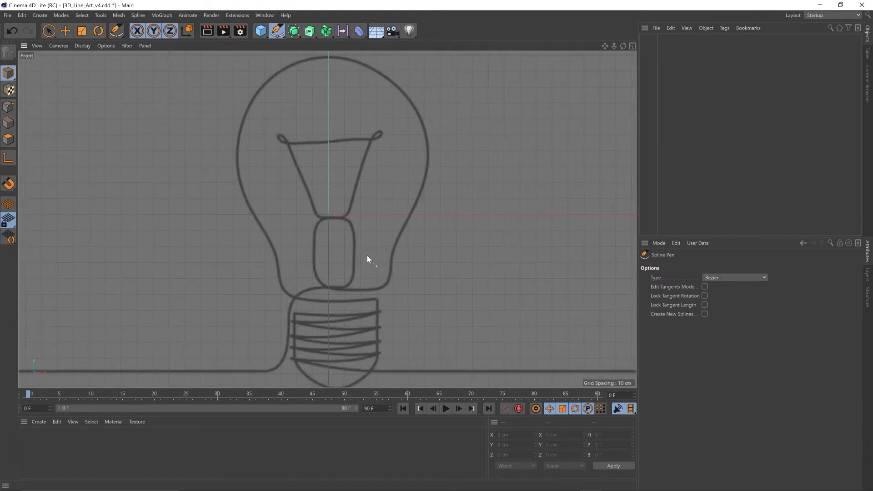
pyautogui.keyDown('alt'); pyautogui.moveTo(367, 255); pyautogui.dragTo(367, 277, button='right'); pyautogui.keyUp('alt')
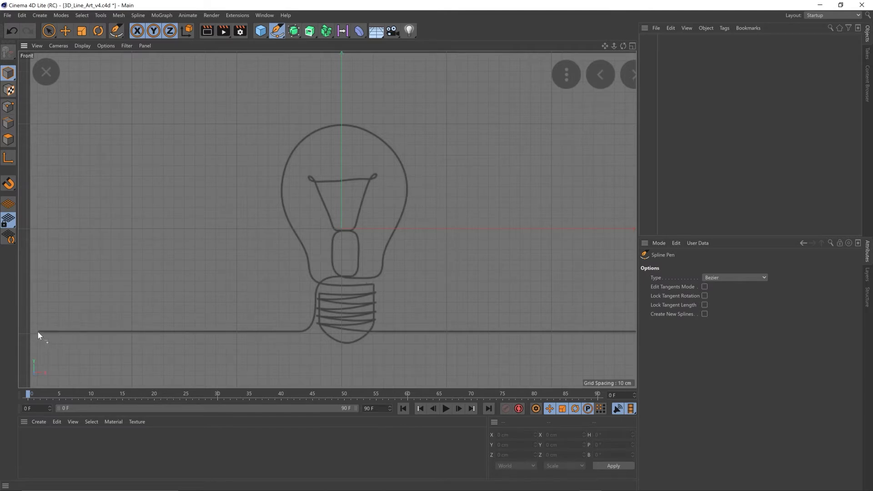
pyautogui.moveTo(37, 332); pyautogui.dragTo(63, 332)
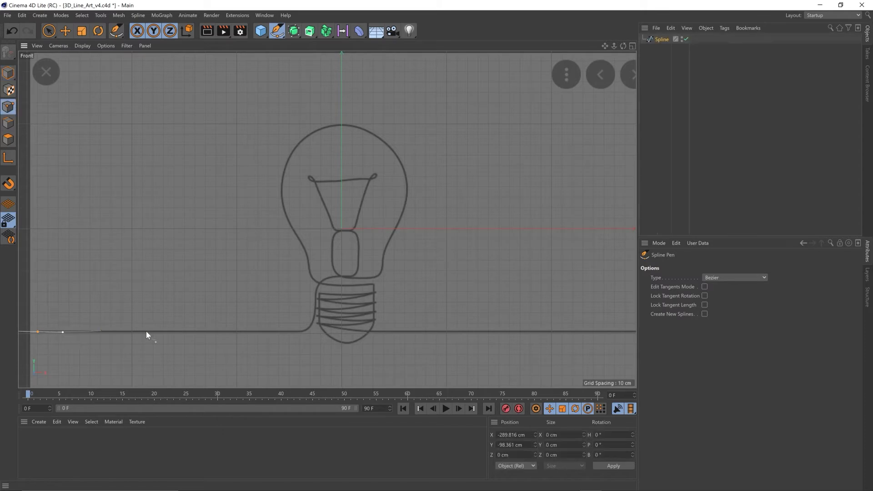
pyautogui.moveTo(274, 331); pyautogui.dragTo(293, 331)
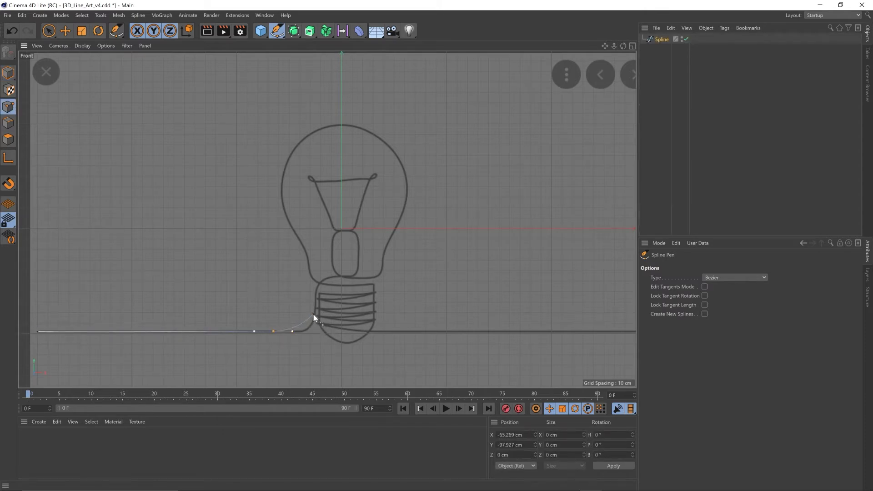
pyautogui.moveTo(315, 313); pyautogui.dragTo(317, 301)
# Adjust the tangent of the spline point beside the screw base so the bend follows the reference curve.
pyautogui.scroll(5, 306, 310)
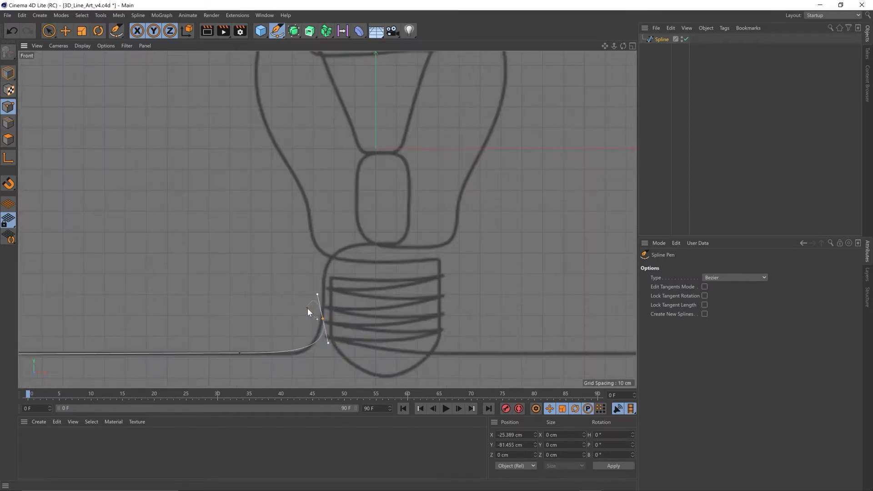
pyautogui.moveTo(324, 286); pyautogui.dragTo(335, 286)
pyautogui.hotkey('ctrl', 'z')
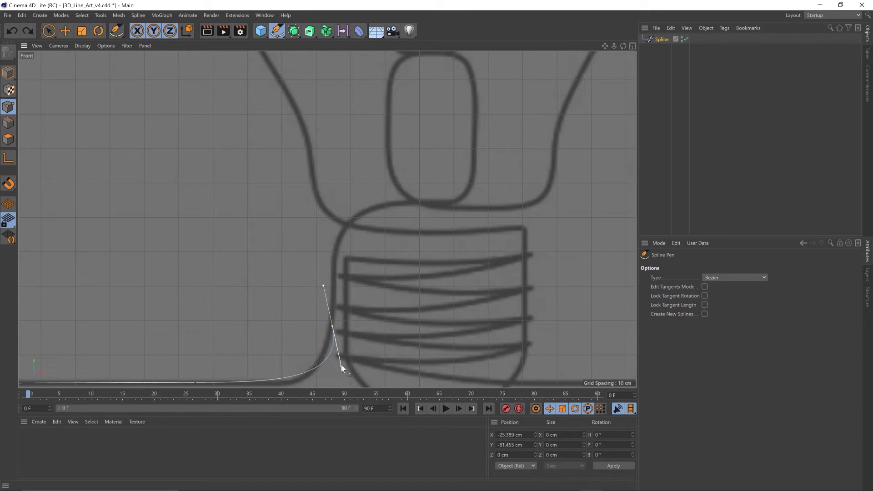
pyautogui.moveTo(341, 366); pyautogui.dragTo(326, 380)
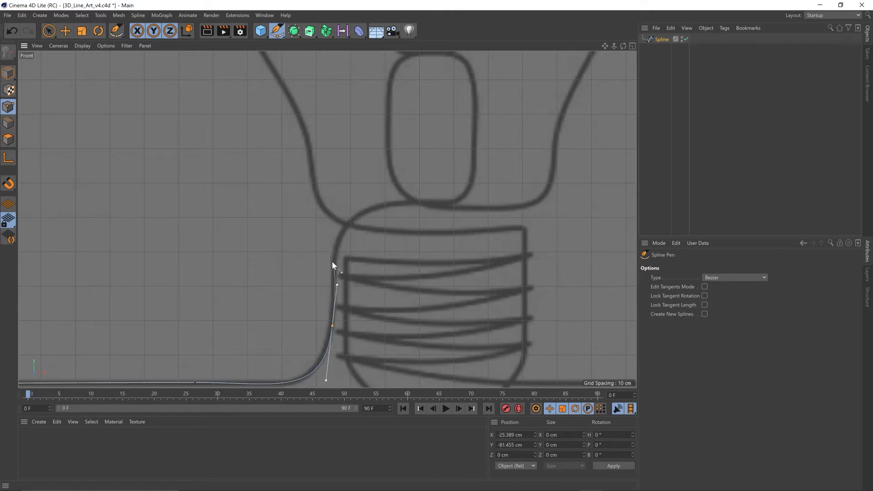
# Continue the spline up over the bulb's neck, along the bottom of the inner stem loop and up its right side.
pyautogui.moveTo(334, 256); pyautogui.dragTo(334, 242)
pyautogui.moveTo(399, 201); pyautogui.dragTo(433, 201)
pyautogui.click(447, 201)
pyautogui.moveTo(460, 201); pyautogui.dragTo(459, 201)
pyautogui.moveTo(474, 156); pyautogui.dragTo(473, 131)
pyautogui.keyDown('alt'); pyautogui.moveTo(467, 123); pyautogui.dragTo(469, 252, button='middle'); pyautogui.keyUp('alt')
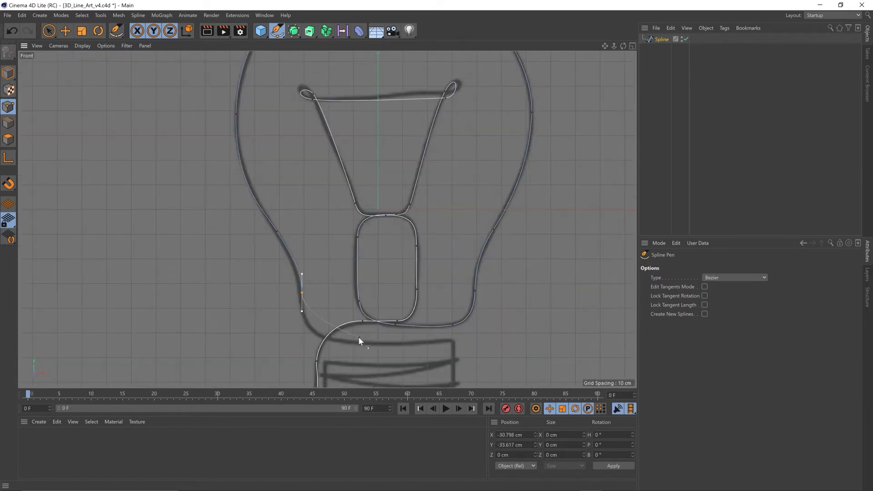
# Continue the spline around the rounded bottom of the screw base and through its thread lines to the right ground line.
pyautogui.scroll(3, 358, 337)
pyautogui.moveTo(389, 331); pyautogui.dragTo(371, 331)
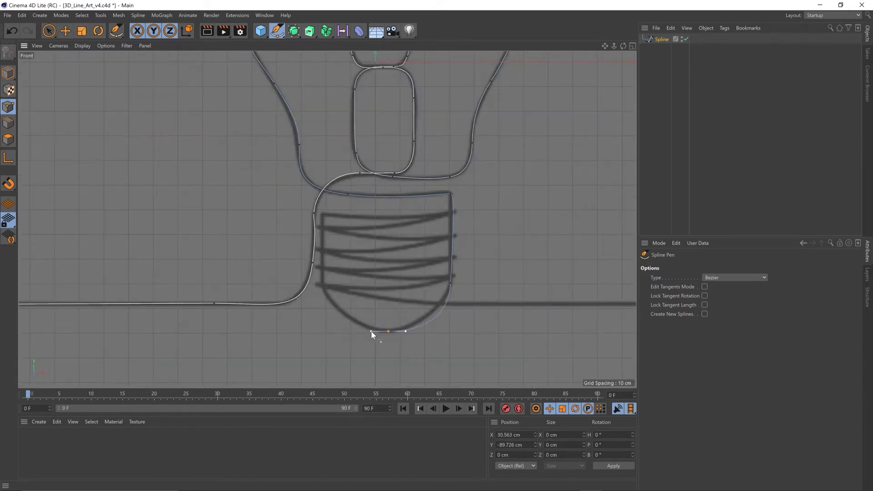
pyautogui.click(327, 242)
pyautogui.click(328, 249)
pyautogui.click(337, 291)
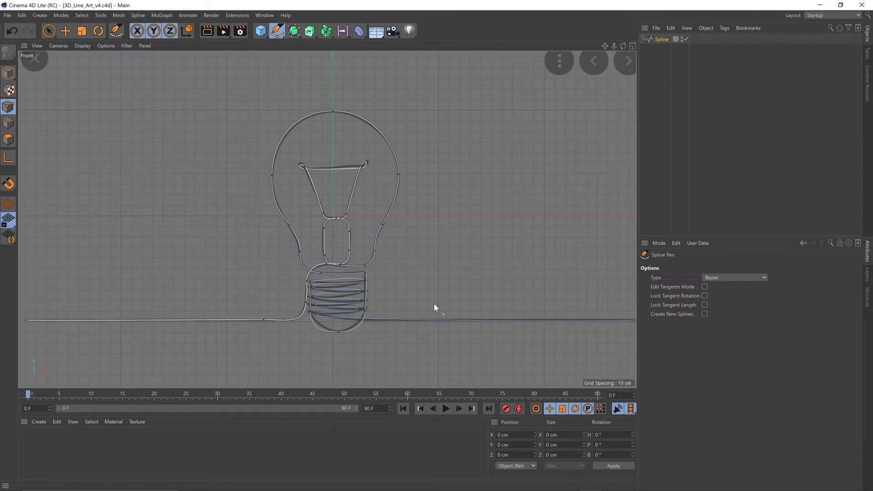
# Maximize the Perspective view and orbit around the bulb spline to inspect it in 3D.
pyautogui.click(632, 45)
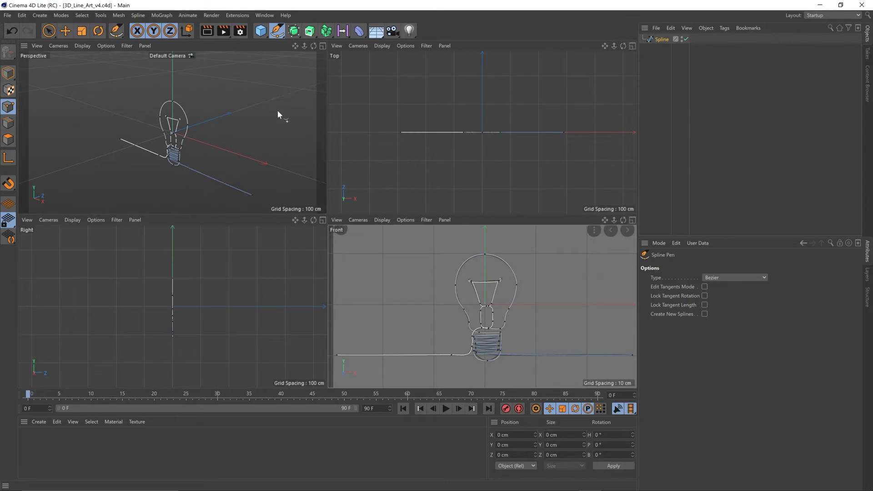
pyautogui.click(322, 45)
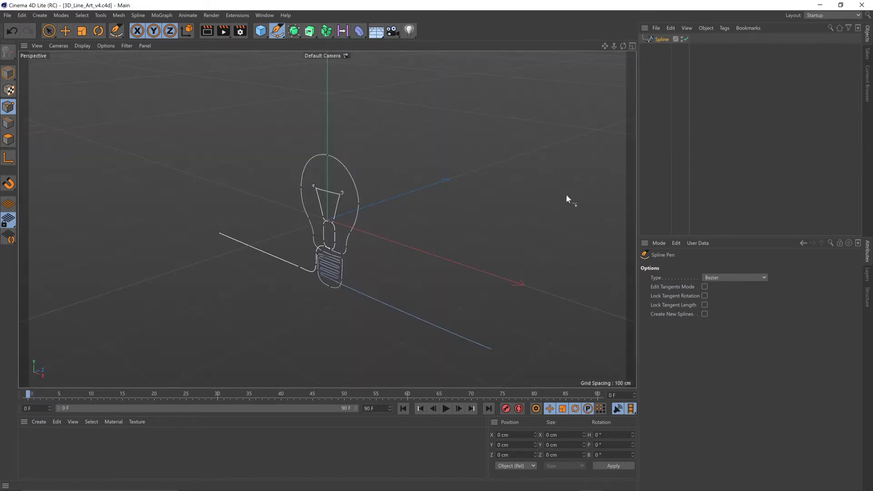
pyautogui.keyDown('alt'); pyautogui.moveTo(327, 240); pyautogui.dragTo(396, 247); pyautogui.keyUp('alt')
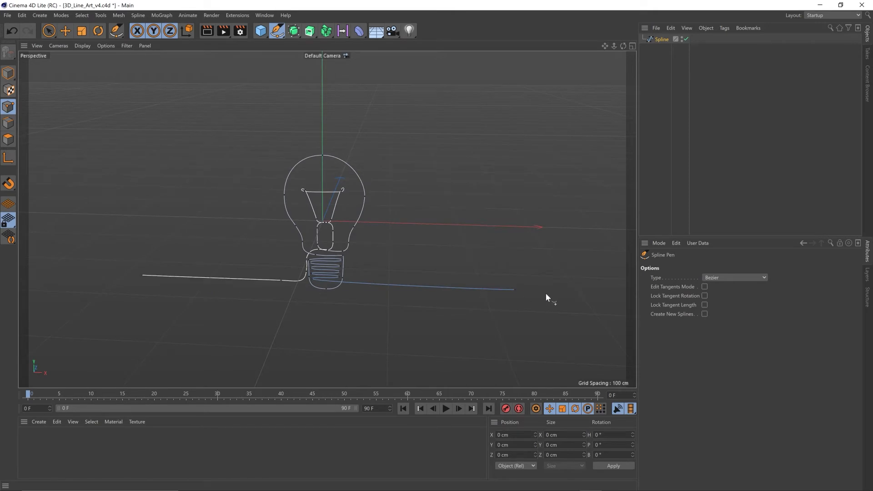
pyautogui.keyDown('alt'); pyautogui.moveTo(296, 266); pyautogui.dragTo(332, 232); pyautogui.keyUp('alt')
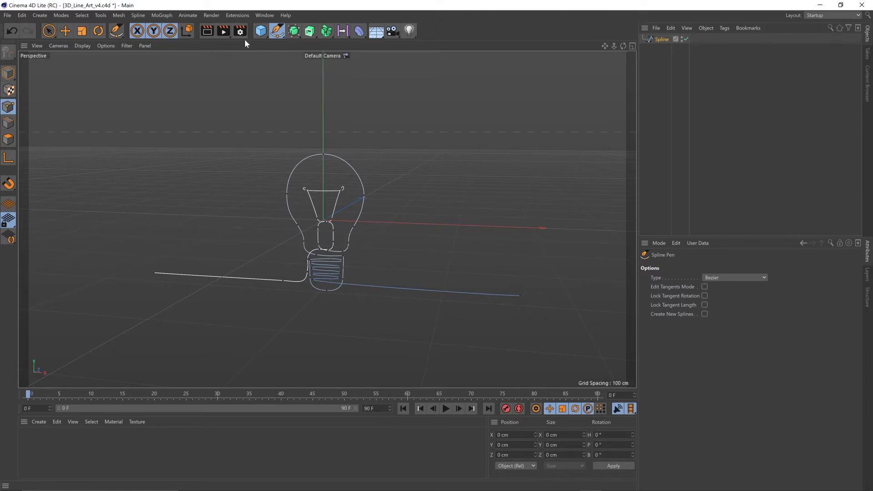
# Render the bare bulb spline to the Picture Viewer to check the output, and close the viewer.
pyautogui.click(224, 31)
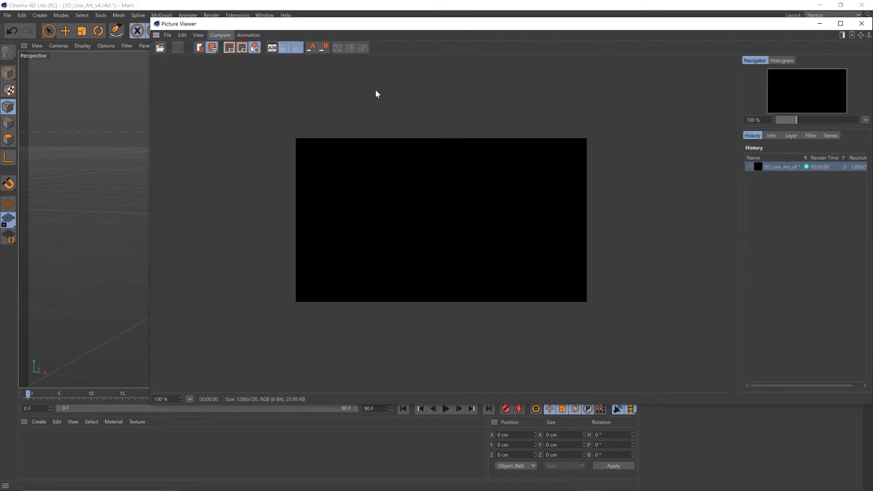
pyautogui.click(861, 23)
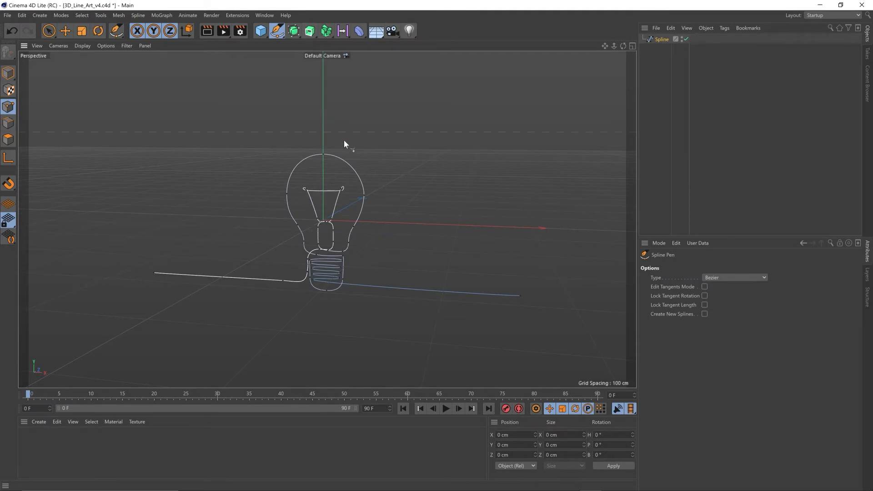
# Create a Sweep object containing a new Circle as the profile, placed above the bulb spline as the path.
pyautogui.click(310, 33)
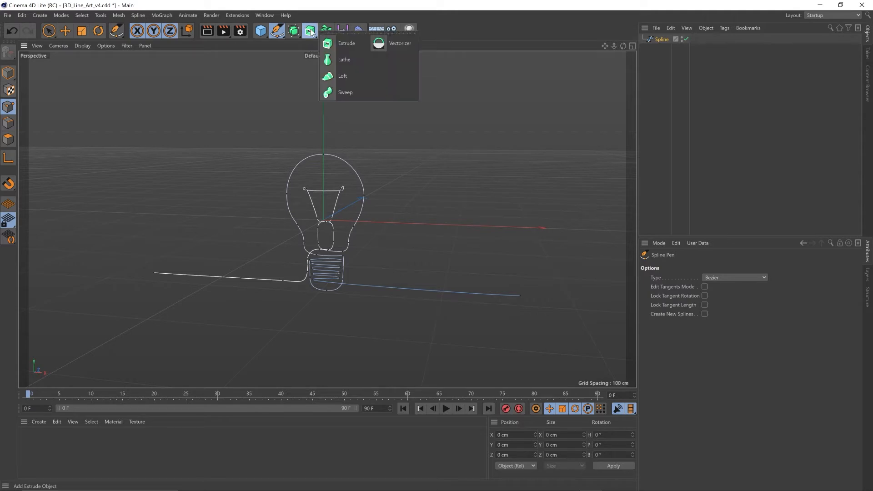
pyautogui.click(342, 93)
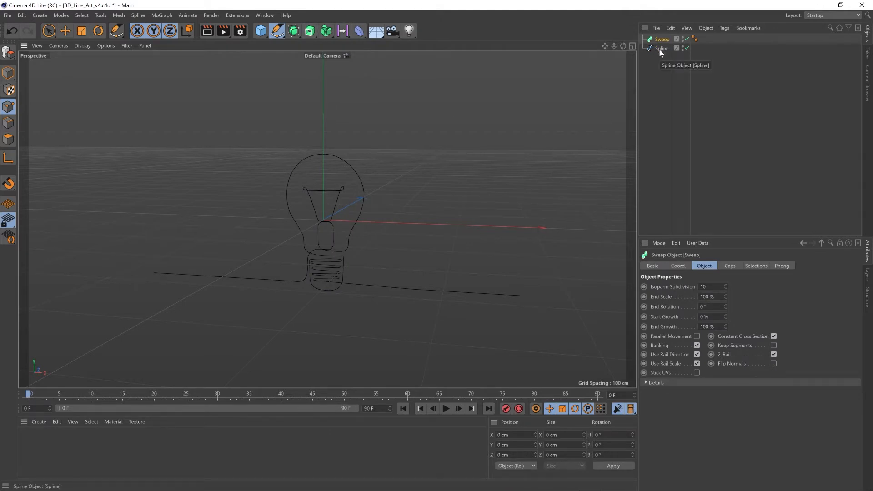
pyautogui.moveTo(659, 48)
pyautogui.mouseDown()
pyautogui.moveTo(670, 43)
pyautogui.moveTo(662, 40)
pyautogui.mouseUp()
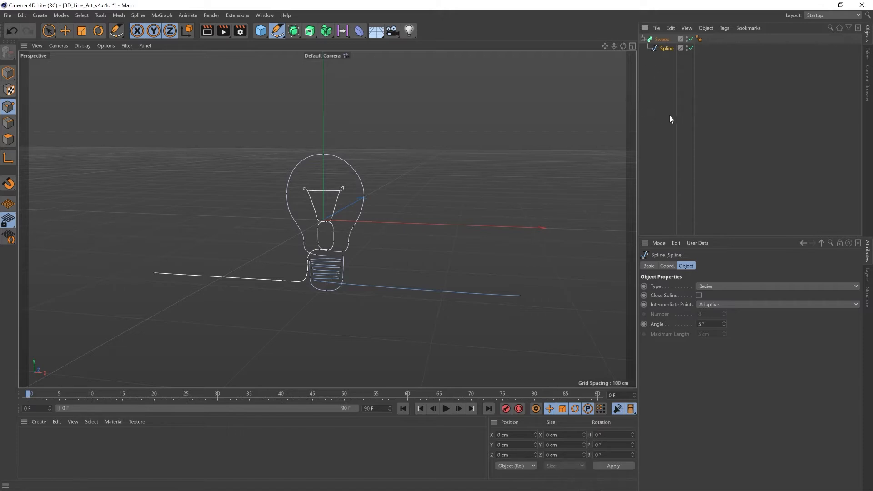
pyautogui.click(278, 31)
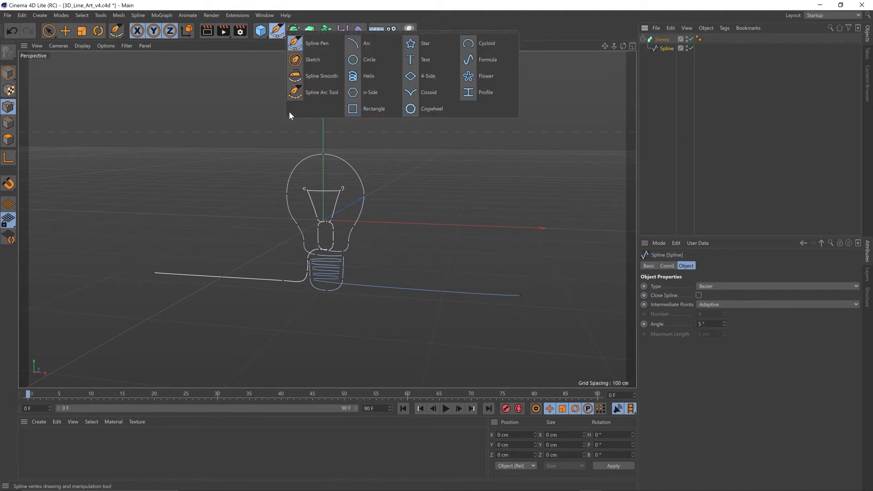
pyautogui.click(372, 66)
pyautogui.moveTo(661, 42)
pyautogui.mouseDown()
pyautogui.moveTo(665, 63)
pyautogui.moveTo(662, 50)
pyautogui.mouseUp()
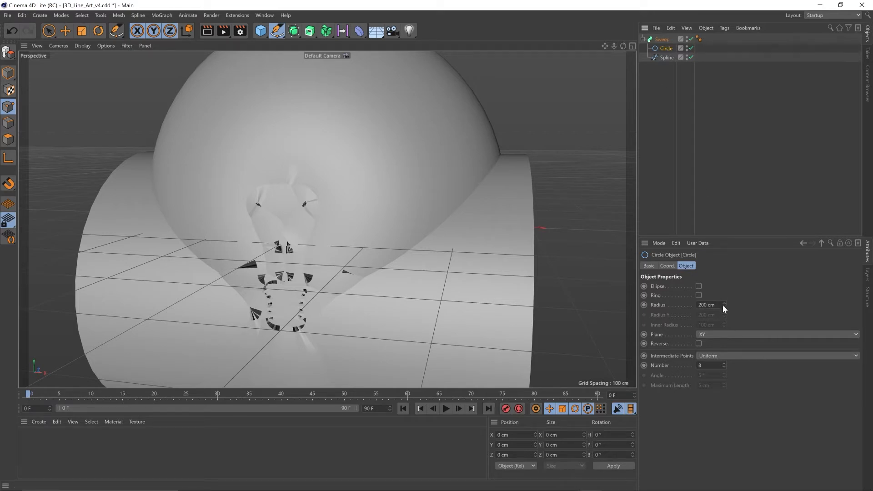
# Set the profile circle's radius to 1 cm and its intermediate points to Subdivided.
pyautogui.moveTo(723, 304); pyautogui.dragTo(723, 394)
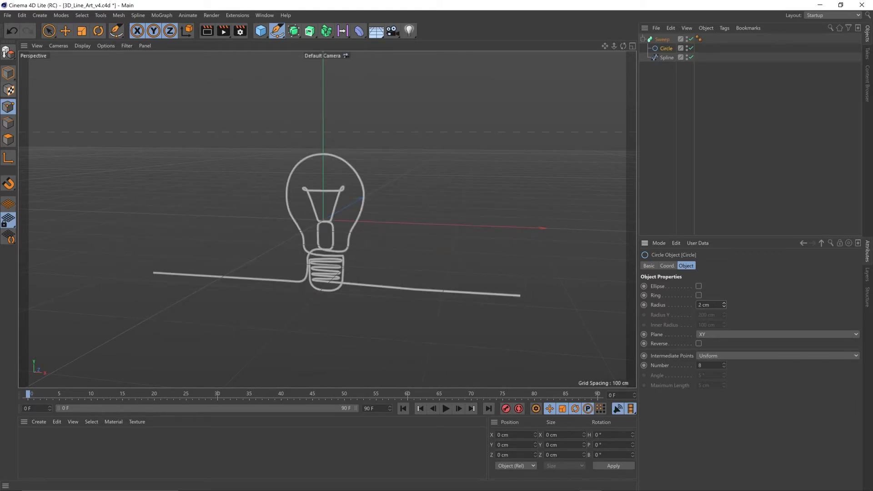
pyautogui.click(724, 306)
pyautogui.click(724, 306)
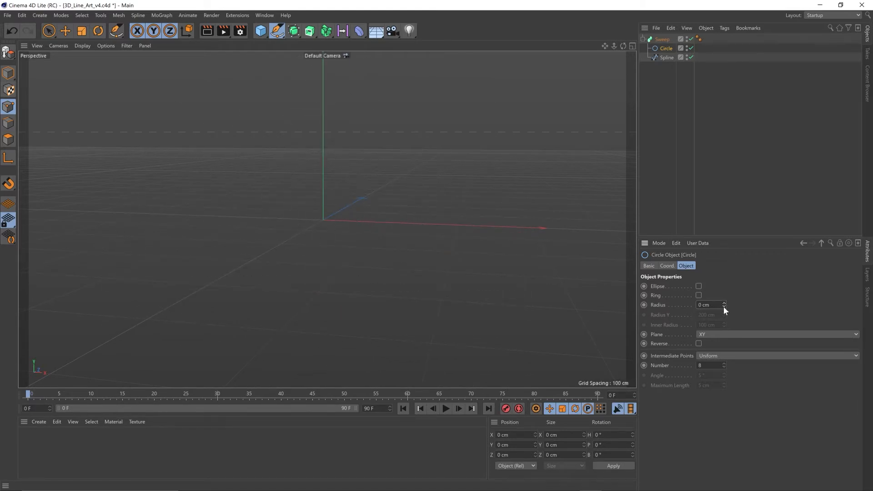
pyautogui.click(723, 302)
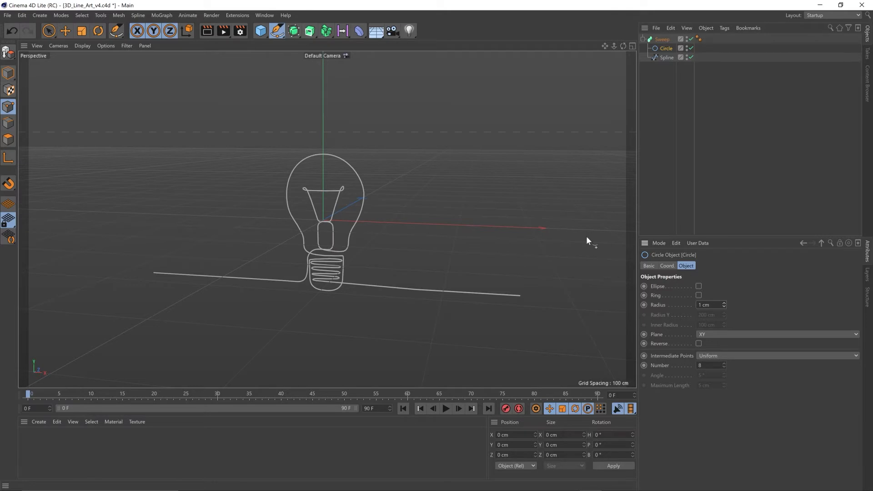
pyautogui.click(724, 356)
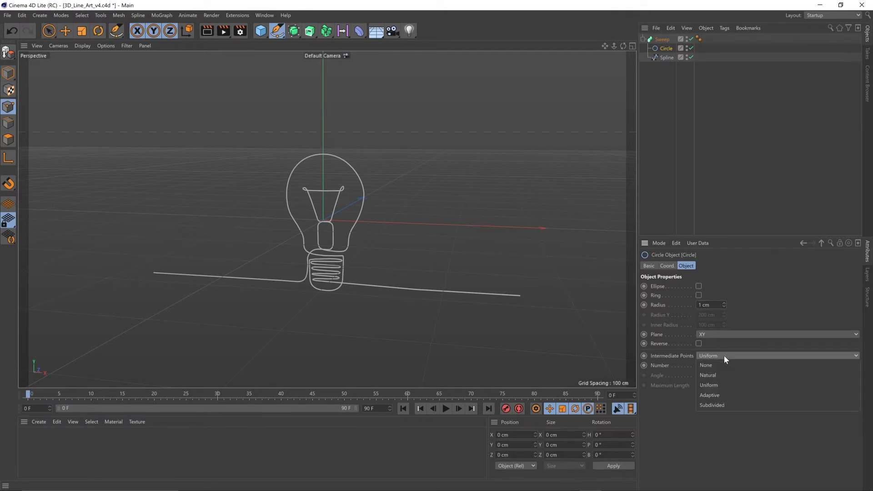
pyautogui.click(744, 404)
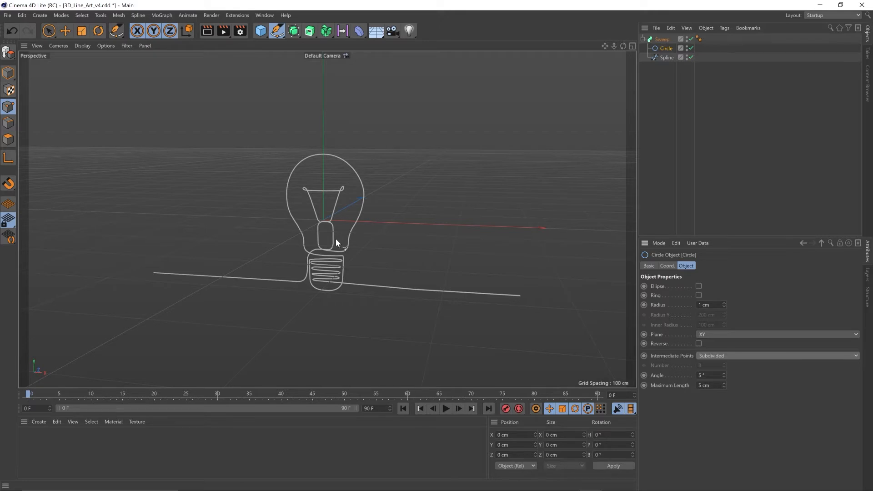
# Orbit and zoom around the swept bulb to examine the tube from the side and where its lines cross.
pyautogui.moveTo(334, 233)
pyautogui.keyDown('alt'); pyautogui.mouseDown(button='middle')
pyautogui.moveTo(354, 217)
pyautogui.moveTo(336, 233)
pyautogui.mouseUp(button='middle'); pyautogui.keyUp('alt')
pyautogui.keyDown('alt'); pyautogui.moveTo(332, 231); pyautogui.dragTo(332, 191, button='right'); pyautogui.keyUp('alt')
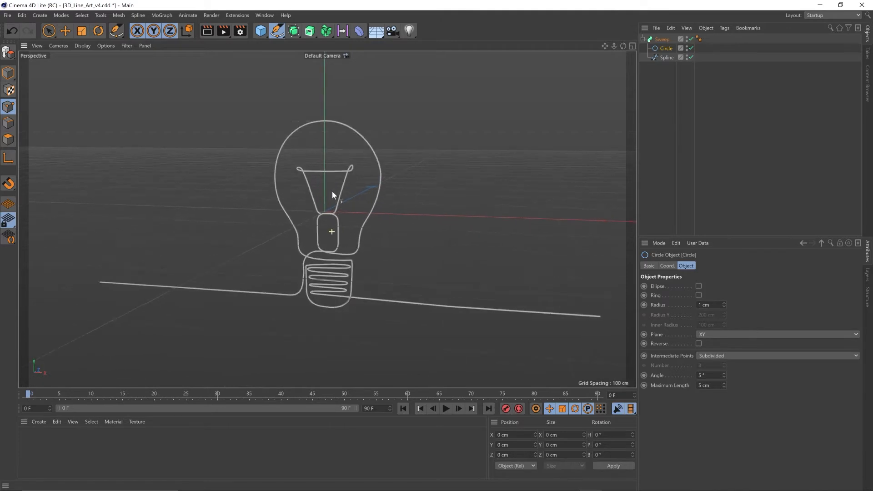
pyautogui.keyDown('alt'); pyautogui.moveTo(333, 192); pyautogui.dragTo(323, 229); pyautogui.keyUp('alt')
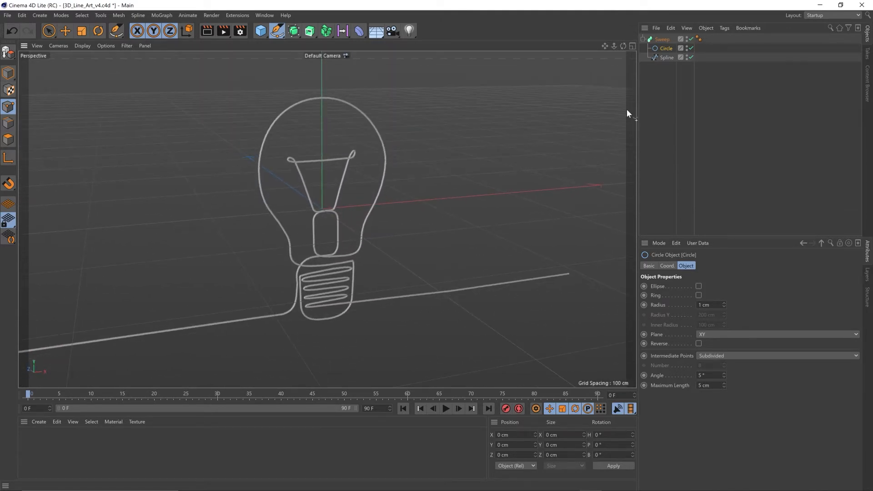
pyautogui.moveTo(605, 46); pyautogui.dragTo(623, 46)
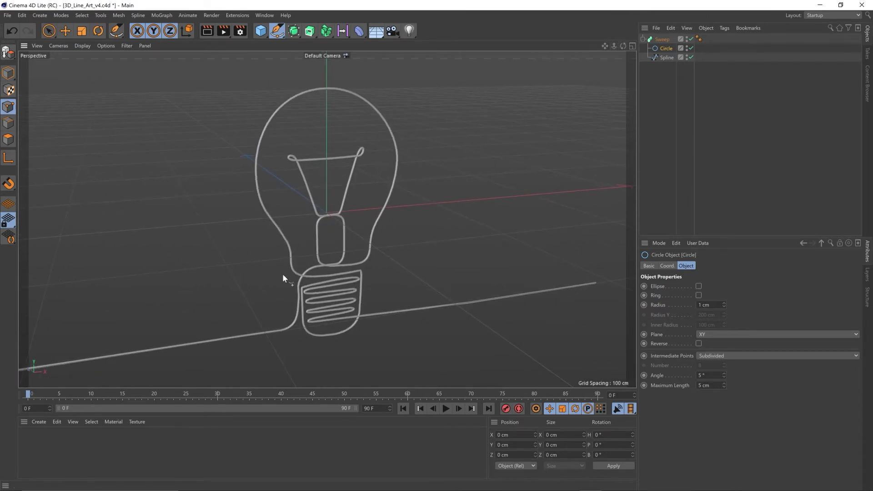
pyautogui.keyDown('alt'); pyautogui.moveTo(326, 268); pyautogui.dragTo(355, 247, button='middle'); pyautogui.keyUp('alt')
pyautogui.keyDown('alt'); pyautogui.moveTo(355, 246); pyautogui.dragTo(349, 298); pyautogui.keyUp('alt')
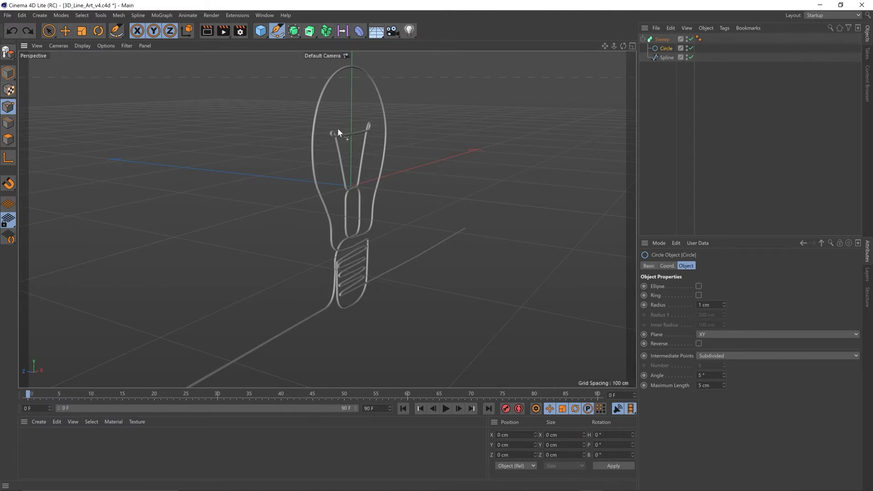
pyautogui.keyDown('alt'); pyautogui.moveTo(338, 138); pyautogui.dragTo(335, 80, button='right'); pyautogui.keyUp('alt')
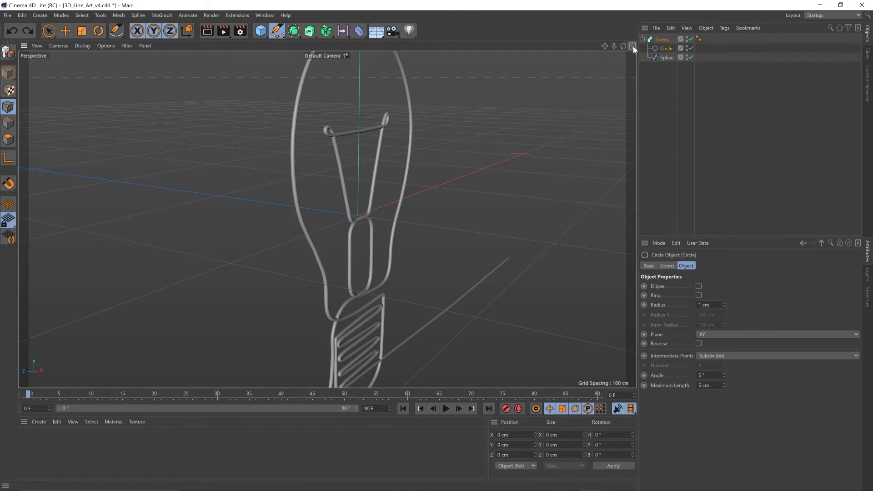
# In the four-view layout, move the spline's lower bend point beside the screw base back in Z, and the left ground-line point to Z about 5.2 cm.
pyautogui.click(633, 45)
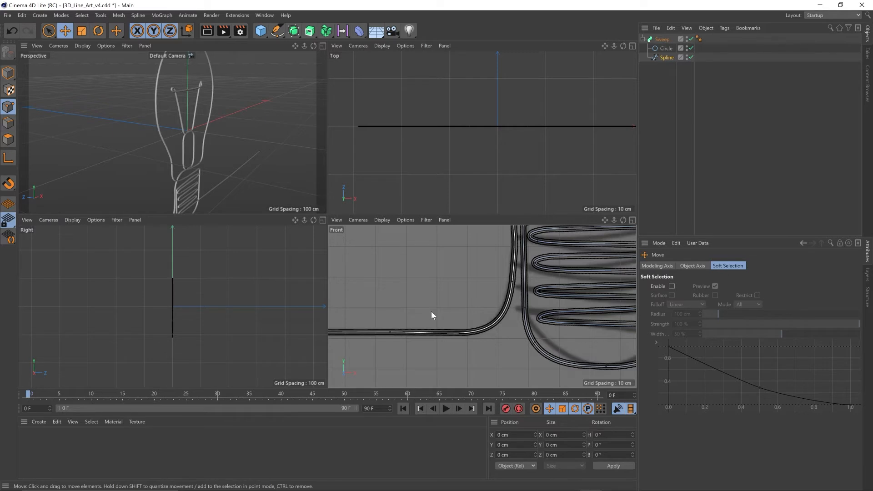
pyautogui.click(666, 57)
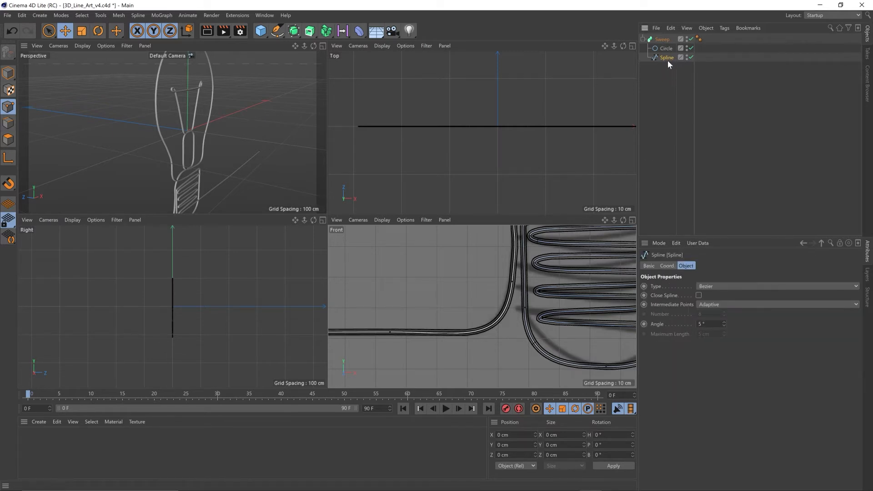
pyautogui.click(666, 48)
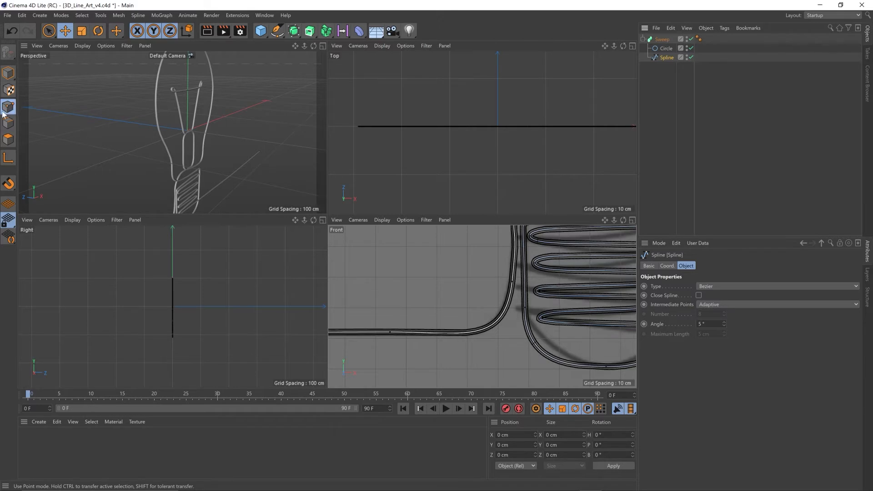
pyautogui.click(66, 31)
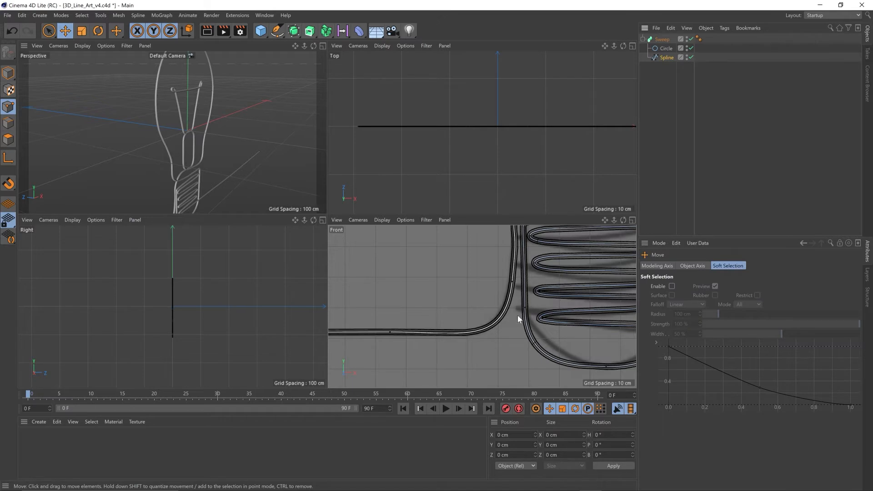
pyautogui.click(514, 283)
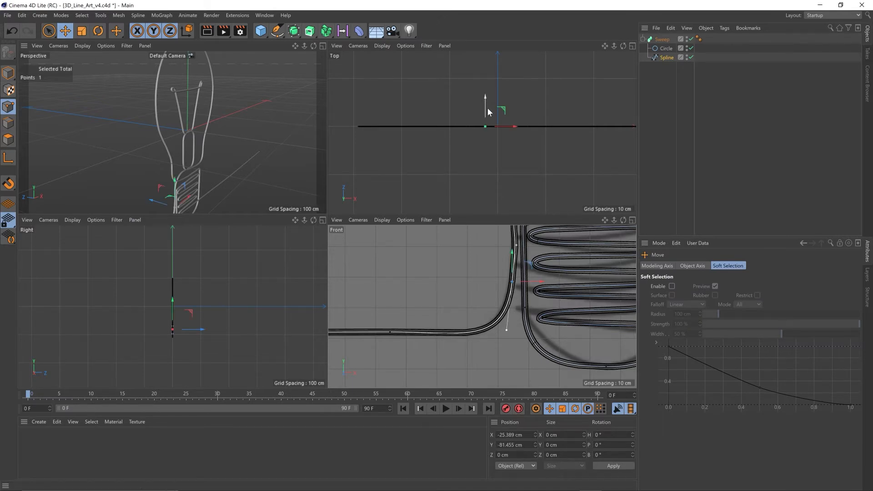
pyautogui.moveTo(485, 111); pyautogui.dragTo(486, 108)
pyautogui.click(391, 333)
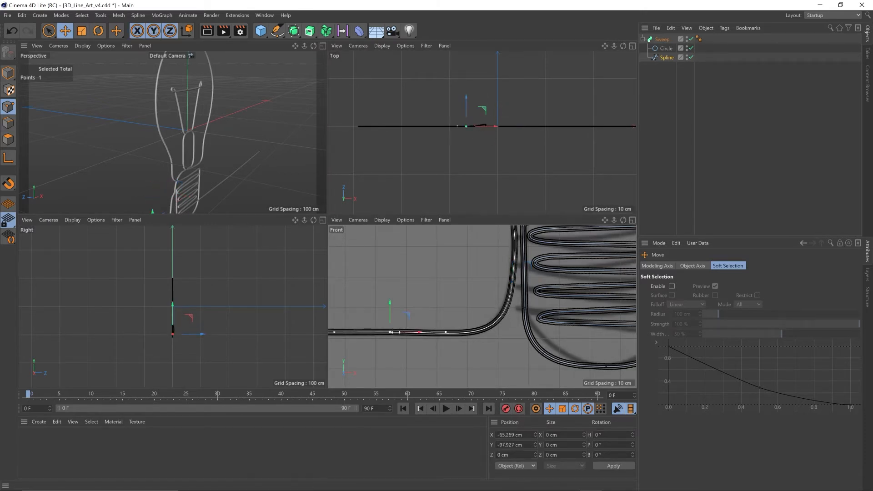
pyautogui.moveTo(465, 98); pyautogui.dragTo(465, 97)
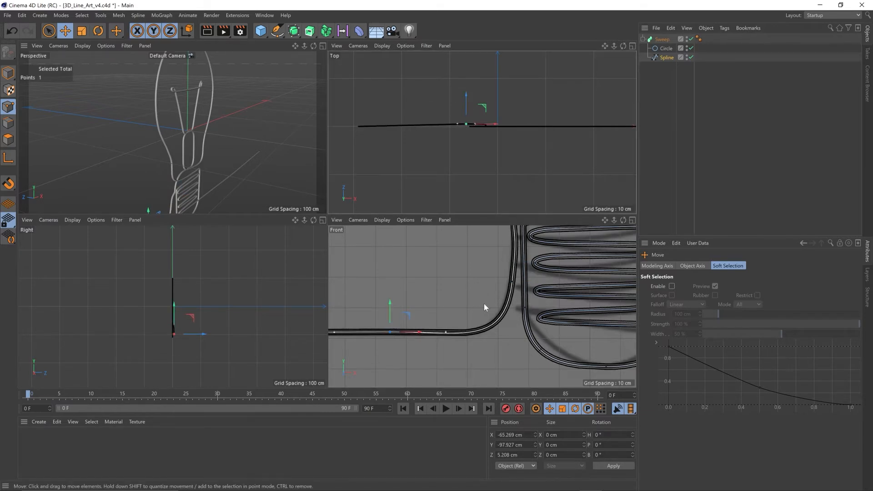
# Move the spline point beside the top of the screw base to Z about 7.1 cm and the neck point above it to about 8 cm.
pyautogui.keyDown('alt'); pyautogui.moveTo(535, 247); pyautogui.dragTo(444, 316, button='middle'); pyautogui.keyUp('alt')
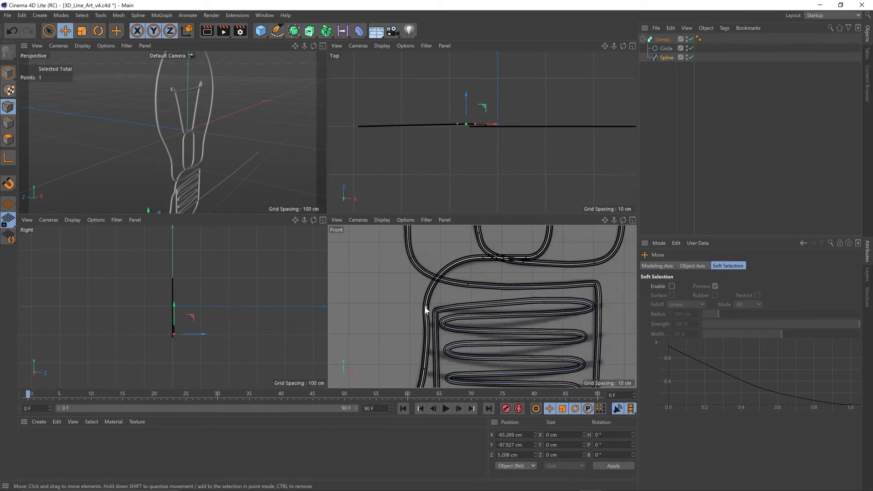
pyautogui.click(426, 308)
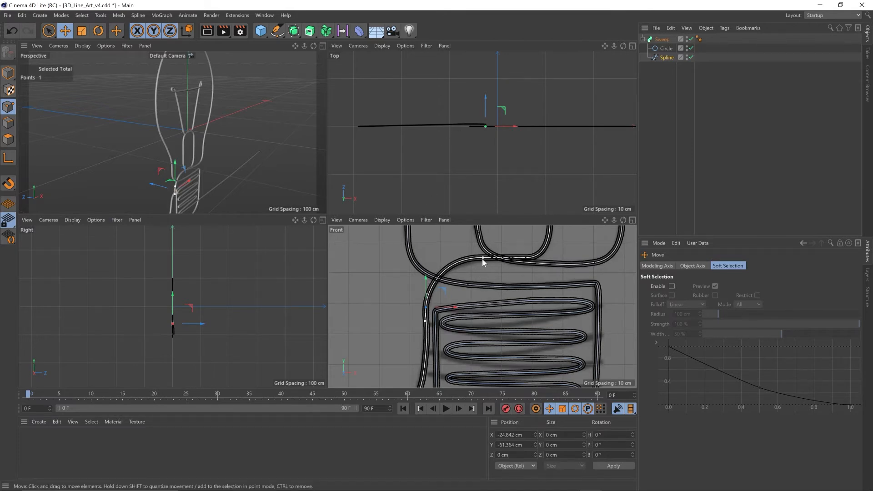
pyautogui.scroll(5, 151, 185)
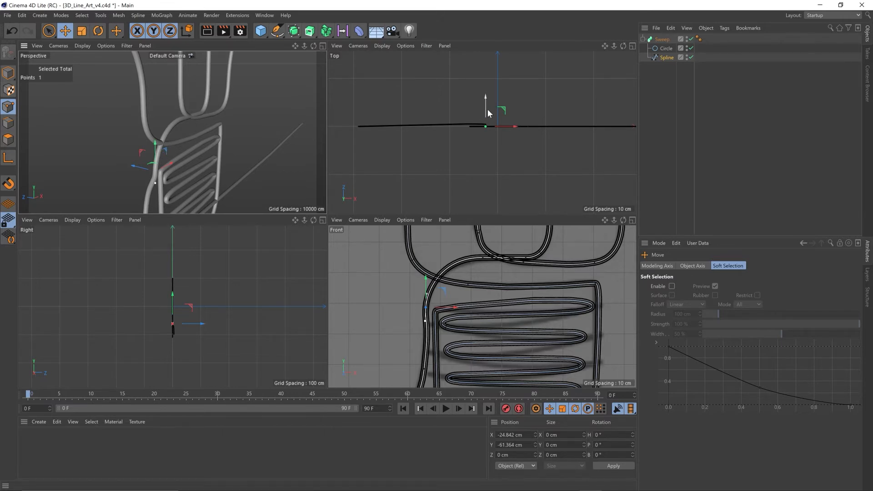
pyautogui.moveTo(486, 109); pyautogui.dragTo(484, 106)
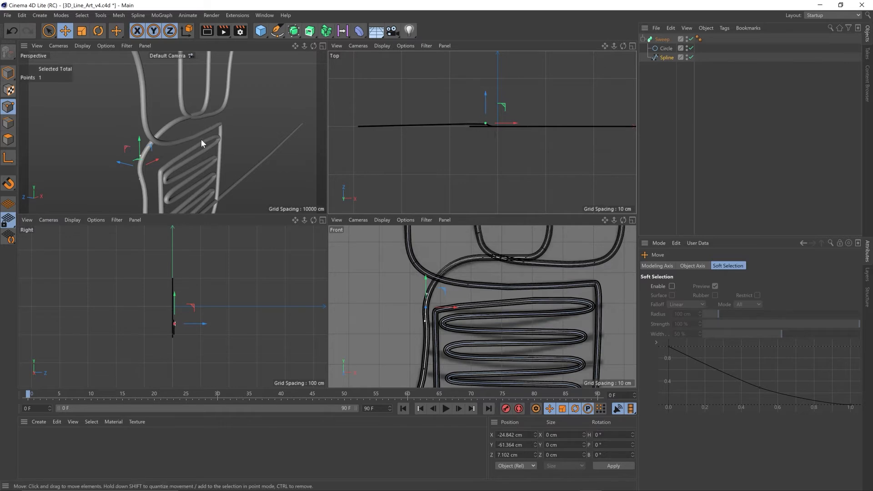
pyautogui.click(483, 258)
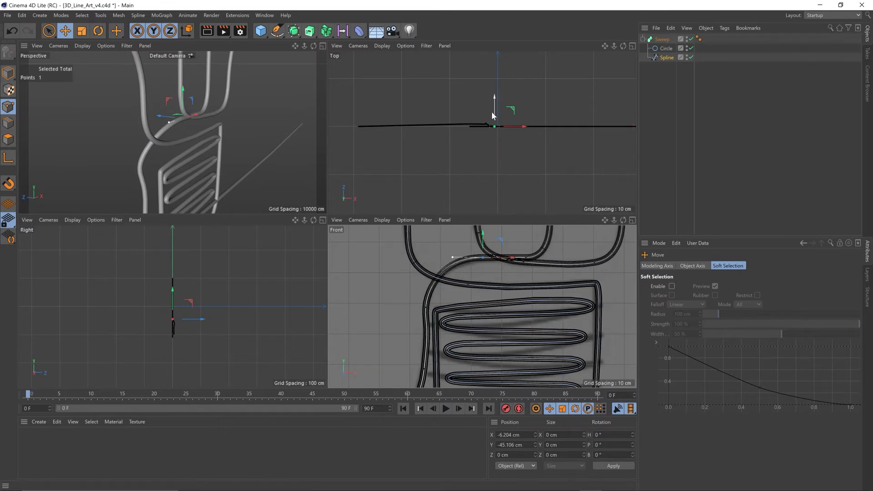
pyautogui.moveTo(492, 112); pyautogui.dragTo(494, 108)
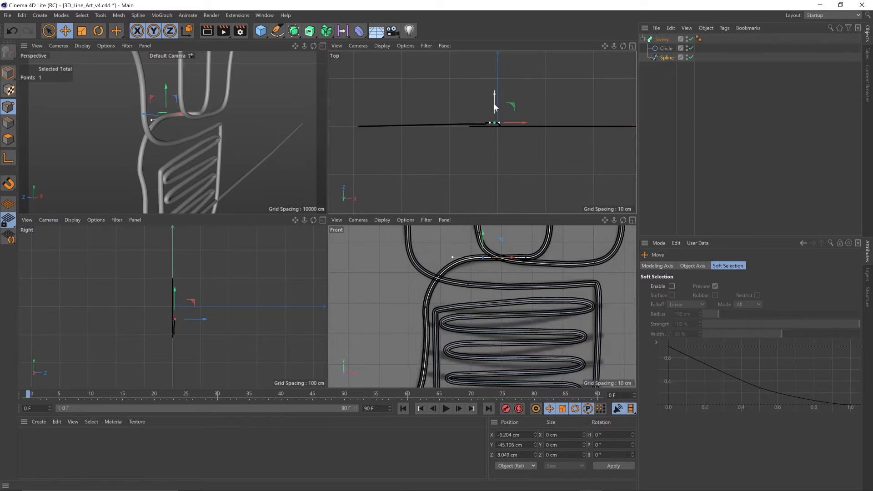
pyautogui.moveTo(513, 108)
pyautogui.mouseDown()
pyautogui.moveTo(516, 101)
pyautogui.moveTo(520, 114)
pyautogui.mouseUp()
pyautogui.hotkey('ctrl', 'z')
pyautogui.moveTo(167, 106)
pyautogui.mouseDown()
pyautogui.moveTo(159, 105)
pyautogui.moveTo(173, 105)
pyautogui.mouseUp()
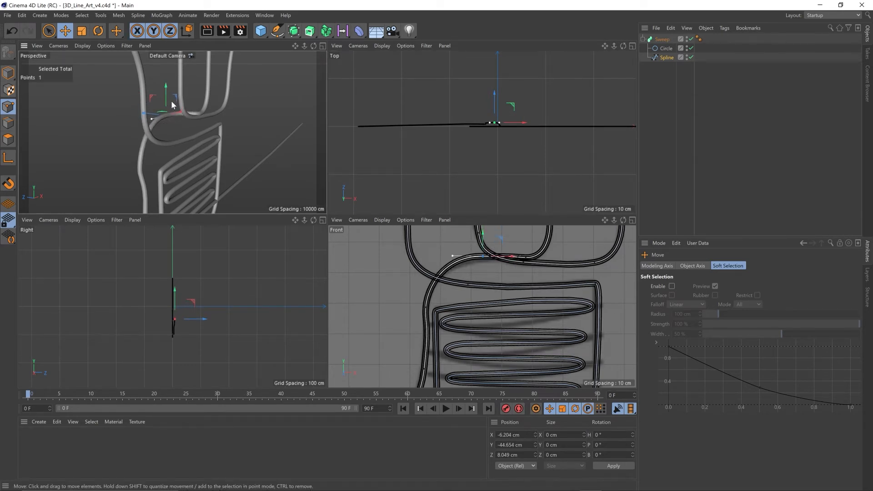
pyautogui.hotkey('ctrl', 'z')
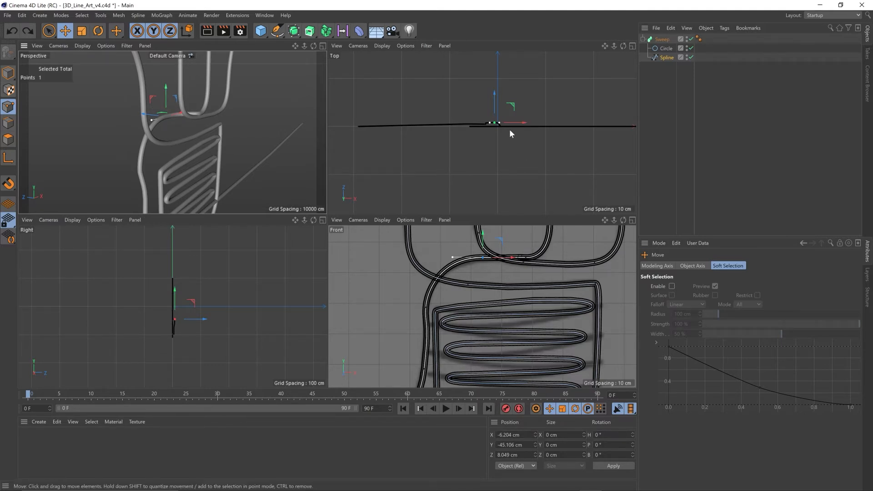
# Move the spline point at the bottom of the inner stem loop back in depth to Z about 6.8 cm.
pyautogui.scroll(4, 176, 331)
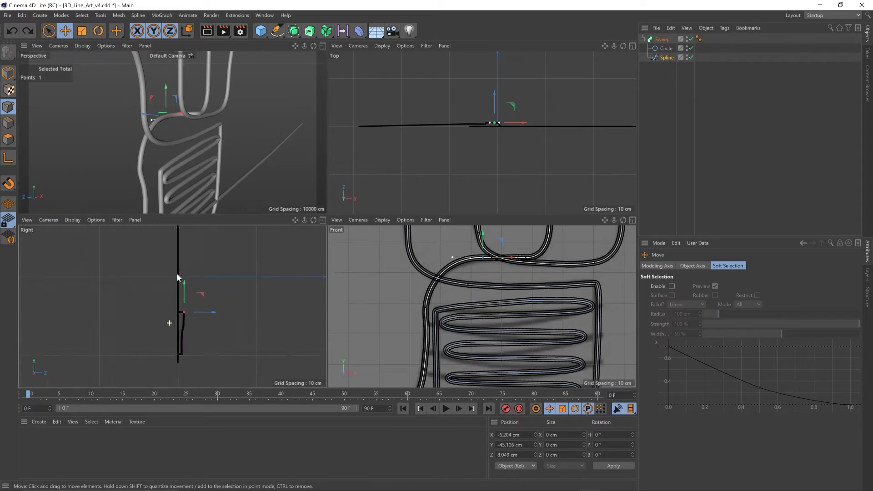
pyautogui.click(527, 260)
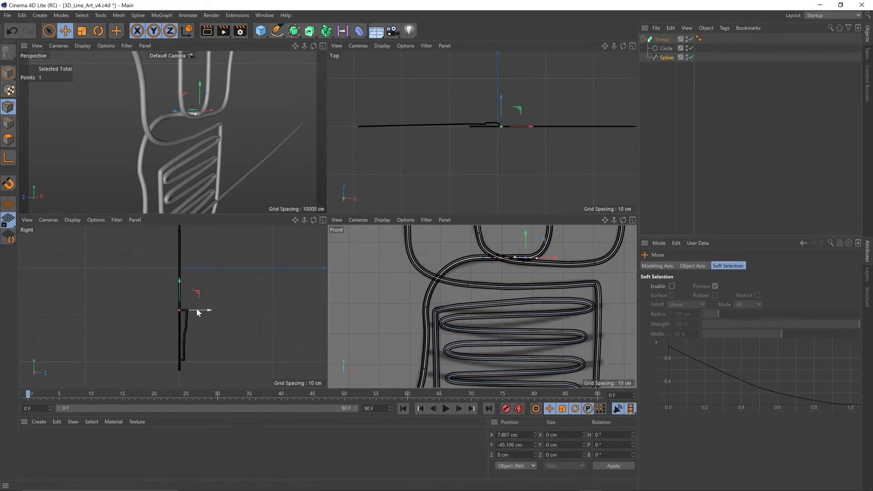
pyautogui.moveTo(198, 308); pyautogui.dragTo(203, 306)
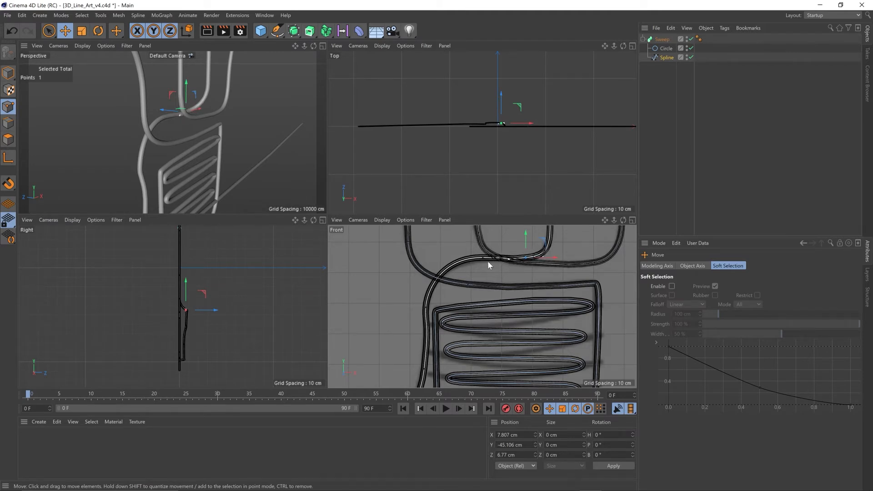
# Move the two spline points along the upper part of the inner stem loop slightly farther back in Z.
pyautogui.keyDown('alt'); pyautogui.moveTo(493, 237); pyautogui.dragTo(431, 348, button='middle'); pyautogui.keyUp('alt')
pyautogui.click(488, 275)
pyautogui.keyDown('shift'); pyautogui.click(449, 238); pyautogui.keyUp('shift')
pyautogui.moveTo(503, 119); pyautogui.dragTo(503, 117)
# Offset the next spline points above the stem loop farther back in depth, adding a second point to the selection.
pyautogui.keyDown('alt'); pyautogui.moveTo(182, 113); pyautogui.dragTo(157, 195, button='middle'); pyautogui.keyUp('alt')
pyautogui.scroll(4, 447, 245)
pyautogui.keyDown('alt'); pyautogui.moveTo(446, 225); pyautogui.dragTo(446, 266, button='middle'); pyautogui.keyUp('alt')
pyautogui.click(480, 274)
pyautogui.moveTo(500, 111); pyautogui.dragTo(500, 109)
pyautogui.scroll(4, 158, 97)
pyautogui.keyDown('alt'); pyautogui.moveTo(441, 236); pyautogui.dragTo(437, 345, button='middle'); pyautogui.keyUp('alt')
pyautogui.keyDown('shift'); pyautogui.click(533, 314); pyautogui.keyUp('shift')
pyautogui.moveTo(496, 111); pyautogui.dragTo(495, 107)
# Pick a spline point in the perspective view and pull it forward in Z to separate the overlapping lines.
pyautogui.scroll(-5, 232, 141)
pyautogui.keyDown('alt'); pyautogui.moveTo(182, 181); pyautogui.dragTo(182, 100, button='middle'); pyautogui.keyUp('alt')
pyautogui.click(124, 162)
pyautogui.scroll(4, 435, 318)
pyautogui.moveTo(483, 109); pyautogui.dragTo(483, 122)
pyautogui.click(79, 132)
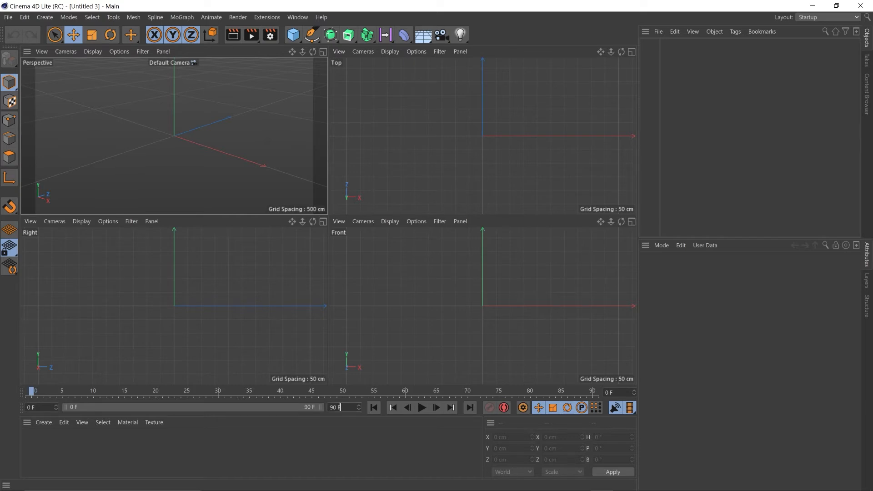
# Set the project's end frame to 221 and extend the timeline preview range to the full length.
pyautogui.moveTo(341, 407); pyautogui.dragTo(303, 412)
pyautogui.write('221')
pyautogui.press('Return')
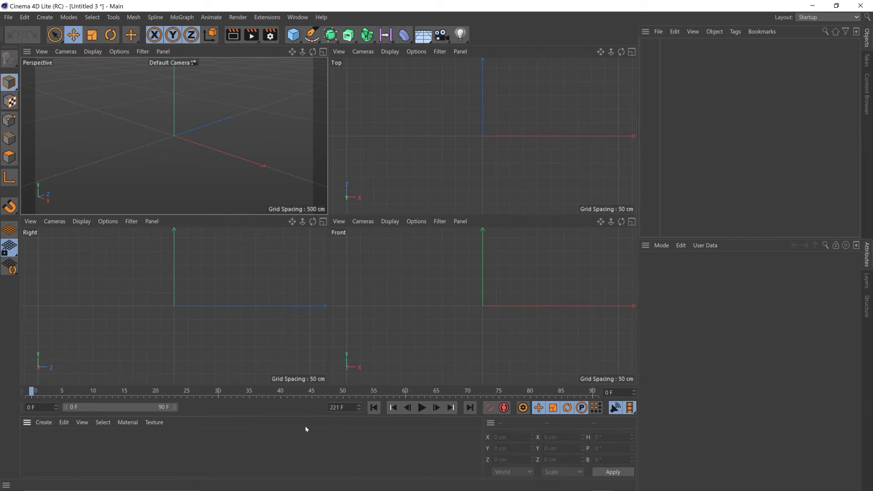
pyautogui.moveTo(174, 407); pyautogui.dragTo(321, 408)
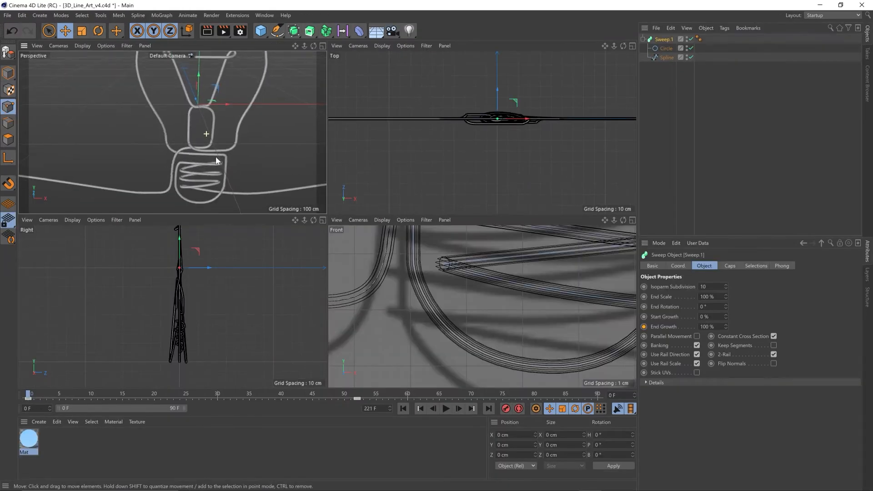
# Orbit and zoom around the finished bulb to inspect the depth separation at the stem and filament crossings.
pyautogui.scroll(-5, 215, 157)
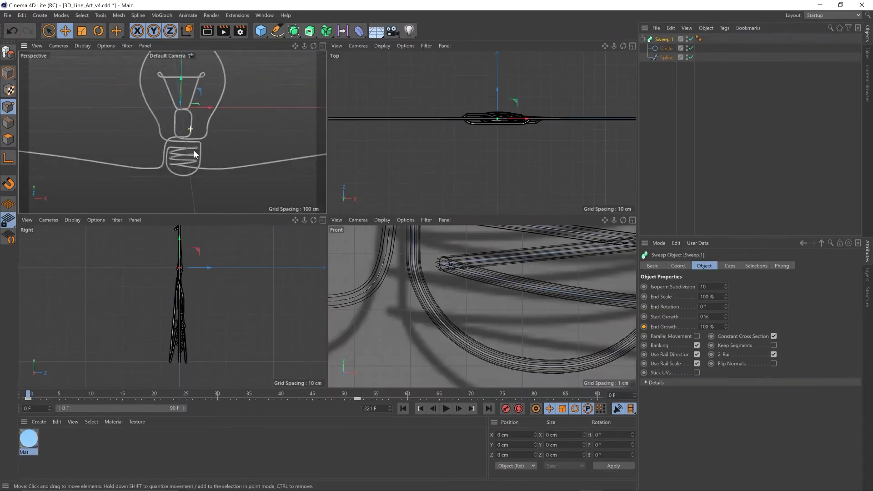
pyautogui.scroll(5, 182, 130)
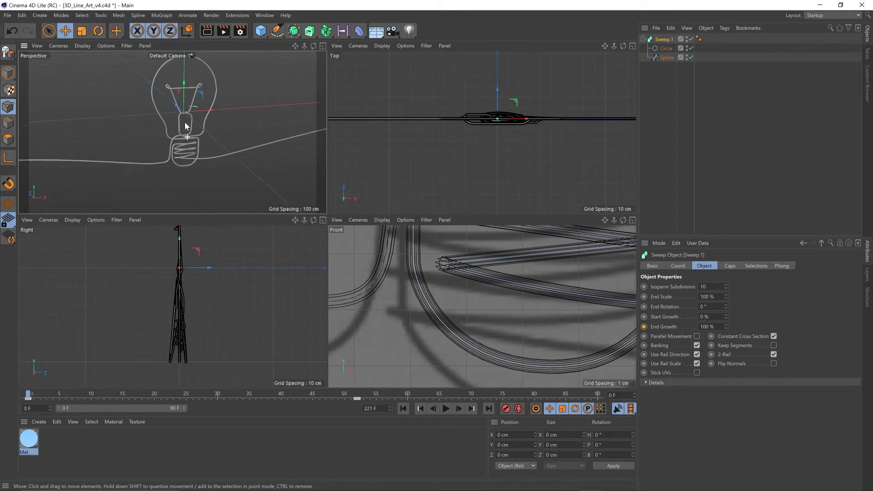
pyautogui.keyDown('alt'); pyautogui.moveTo(175, 128); pyautogui.dragTo(263, 137); pyautogui.keyUp('alt')
pyautogui.keyDown('alt'); pyautogui.moveTo(181, 97); pyautogui.dragTo(179, 141, button='middle'); pyautogui.keyUp('alt')
pyautogui.scroll(3, 174, 111)
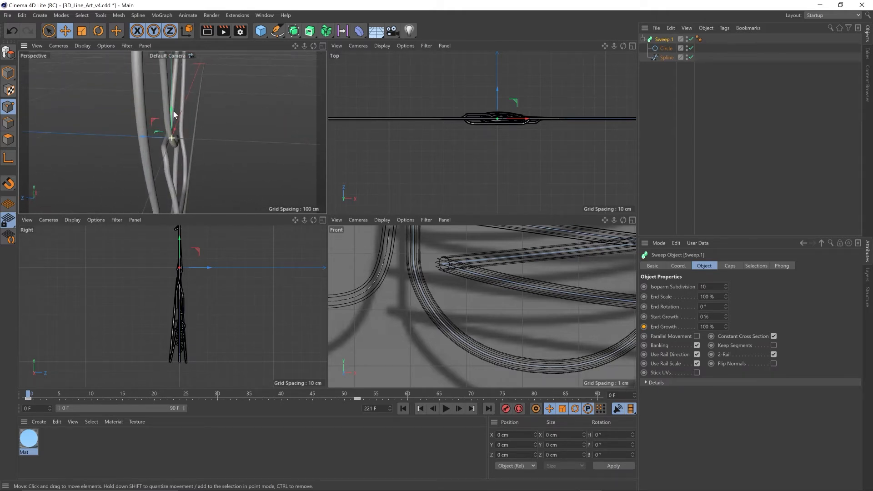
pyautogui.keyDown('alt'); pyautogui.moveTo(174, 139); pyautogui.dragTo(172, 135); pyautogui.keyUp('alt')
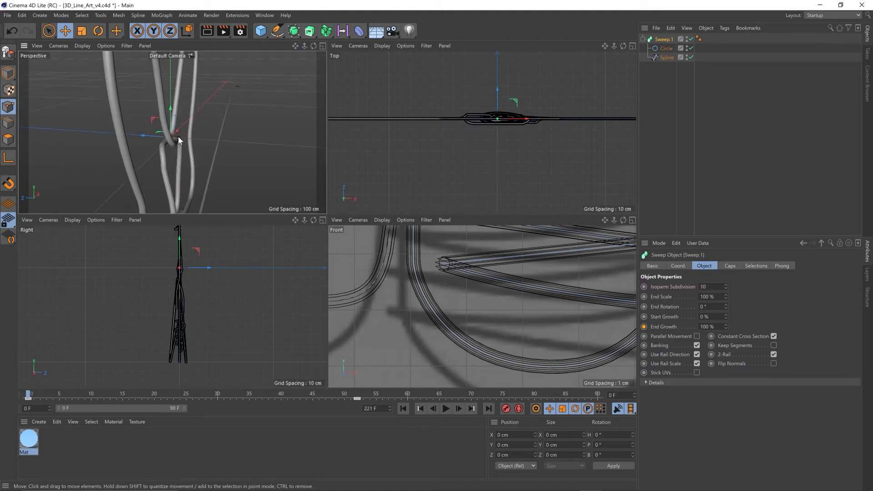
pyautogui.scroll(-4, 178, 137)
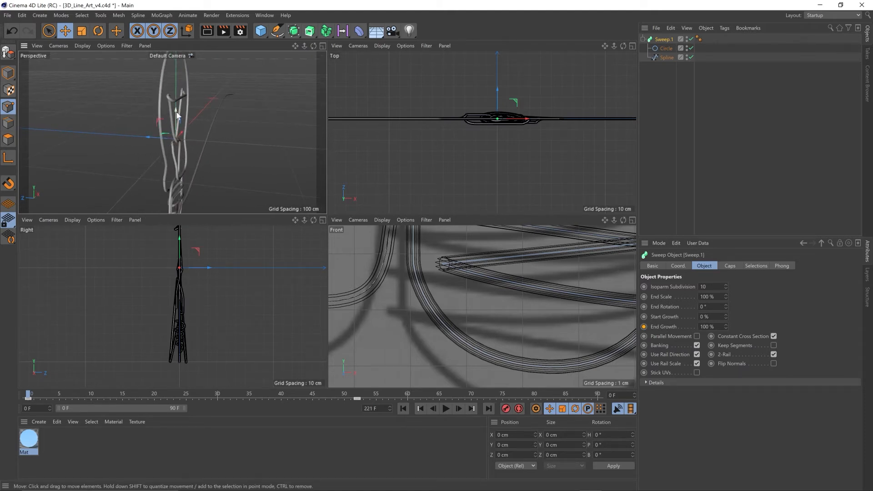
pyautogui.moveTo(184, 145)
pyautogui.keyDown('alt'); pyautogui.mouseDown()
pyautogui.moveTo(152, 131)
pyautogui.moveTo(169, 148)
pyautogui.mouseUp(); pyautogui.keyUp('alt')
pyautogui.scroll(4, 172, 114)
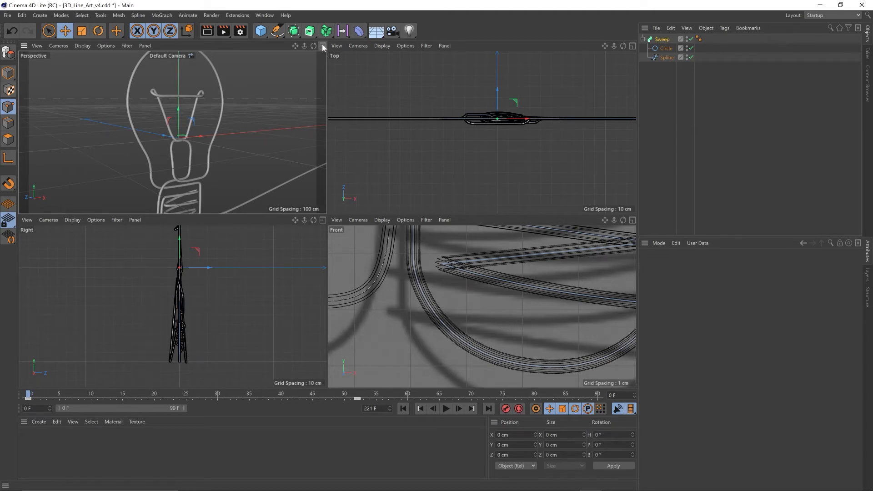
# Maximize the perspective view and frame the whole bulb with its ground line at a slight angle.
pyautogui.click(321, 46)
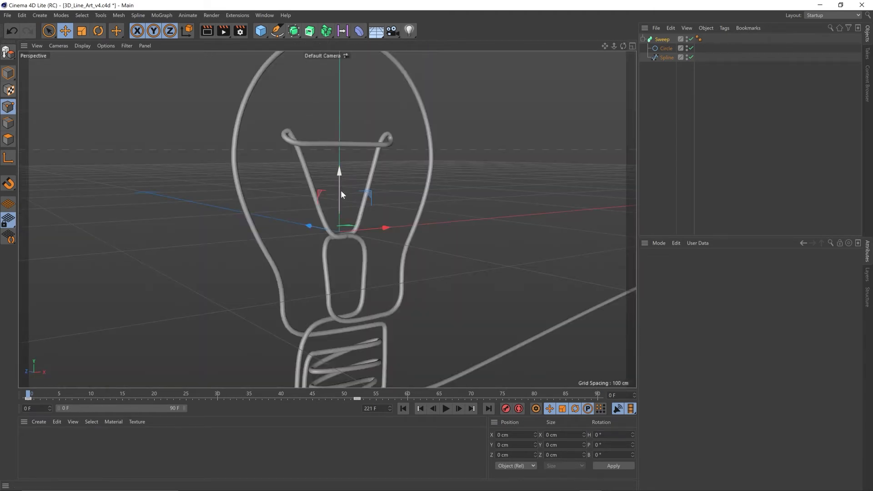
pyautogui.scroll(-4, 339, 217)
pyautogui.moveTo(345, 222)
pyautogui.keyDown('alt'); pyautogui.mouseDown()
pyautogui.moveTo(343, 202)
pyautogui.moveTo(350, 233)
pyautogui.moveTo(343, 224)
pyautogui.mouseUp(); pyautogui.keyUp('alt')
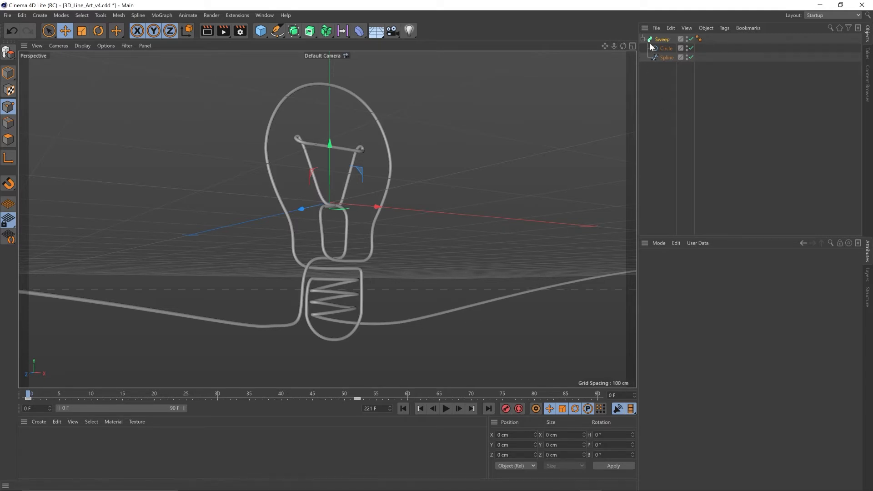
# Set the Sweep's End Growth to 0% and keyframe it at frame 0.
pyautogui.click(664, 40)
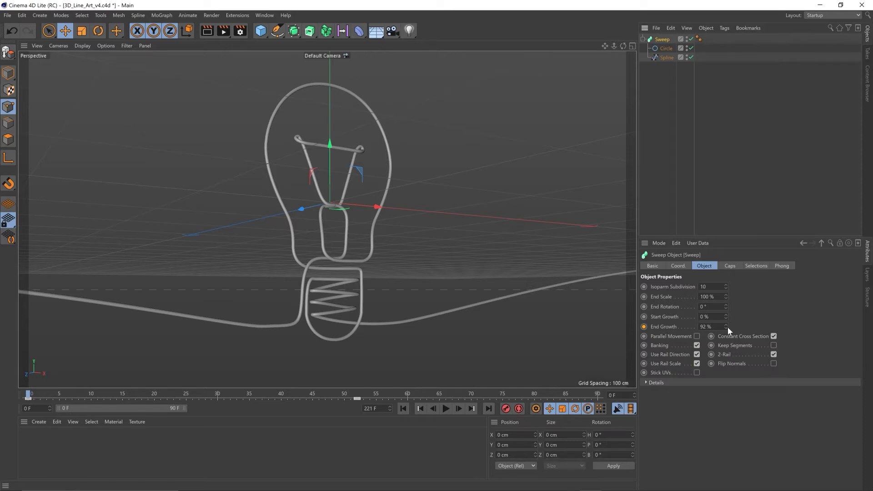
pyautogui.moveTo(726, 327); pyautogui.dragTo(727, 359)
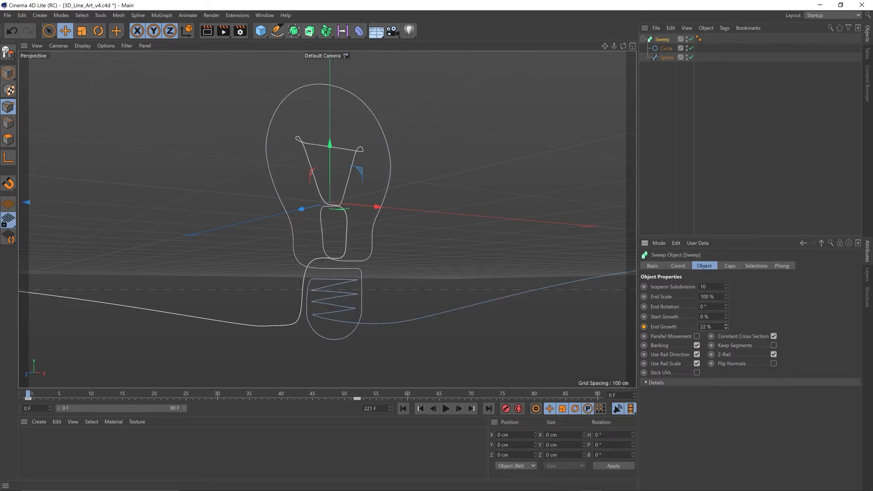
pyautogui.moveTo(726, 327); pyautogui.dragTo(726, 363)
pyautogui.click(644, 326)
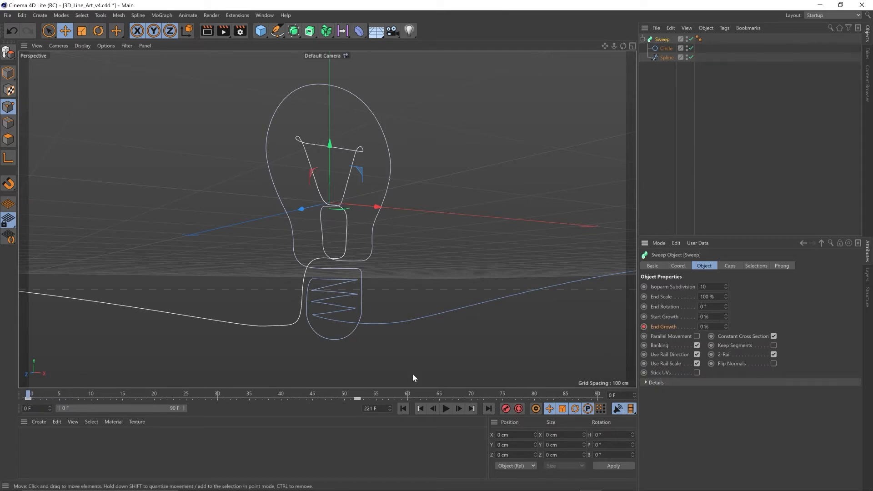
# Keyframe the Sweep's End Growth at 100% on frame 90 and play the line-drawing animation.
pyautogui.moveTo(32, 392); pyautogui.dragTo(606, 388)
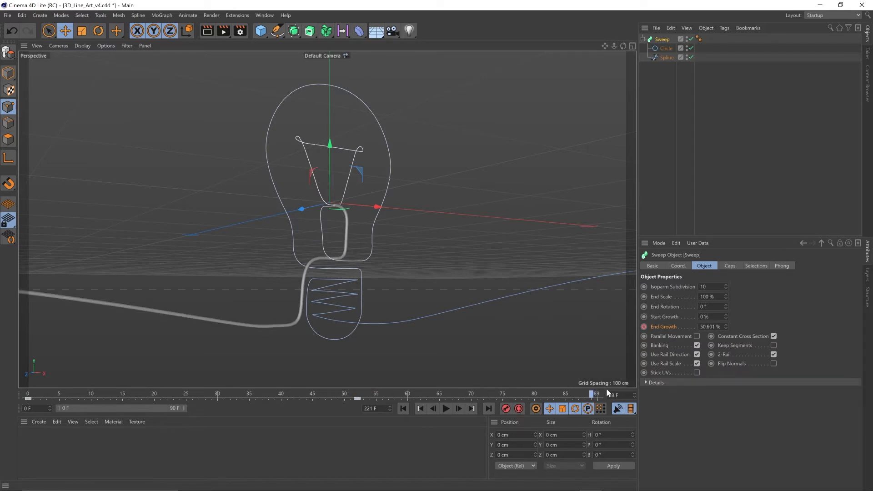
pyautogui.click(357, 399)
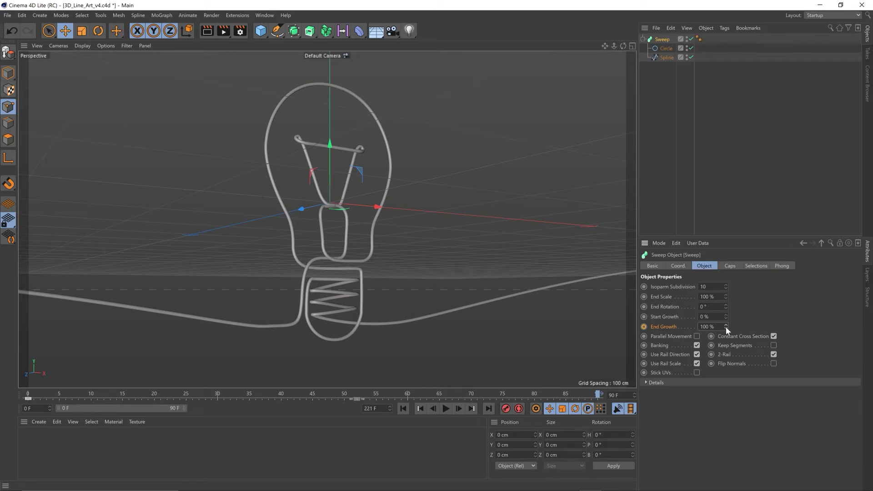
pyautogui.keyDown('ctrl'); pyautogui.click(644, 327); pyautogui.keyUp('ctrl')
pyautogui.moveTo(598, 396); pyautogui.dragTo(1, 381)
pyautogui.press('F8')
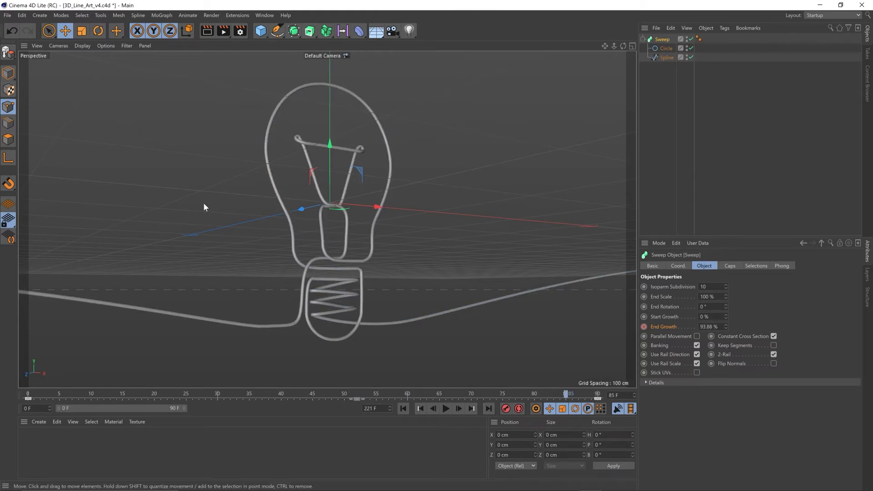
# Save the Cinema 4D project and switch to After Effects.
pyautogui.click(8, 16)
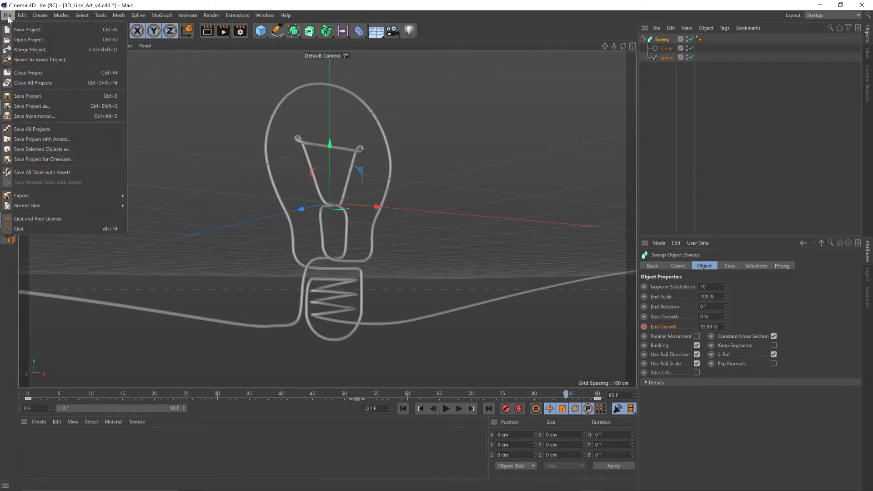
pyautogui.click(73, 96)
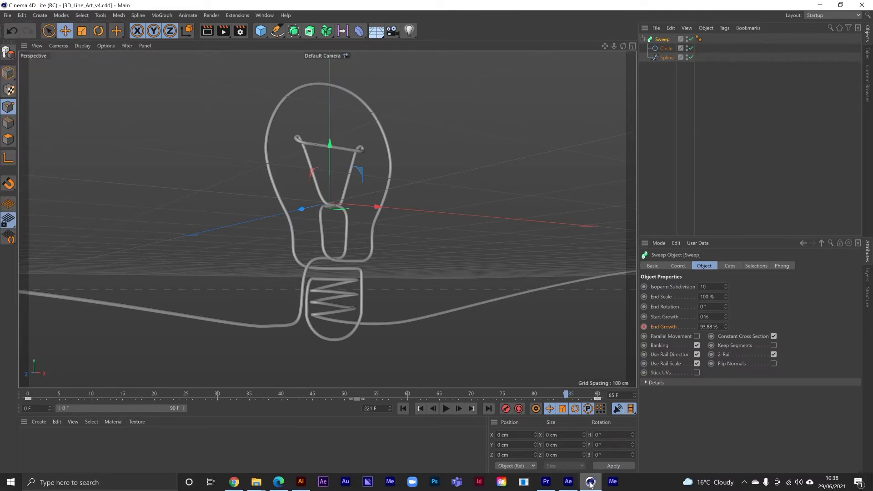
pyautogui.click(568, 481)
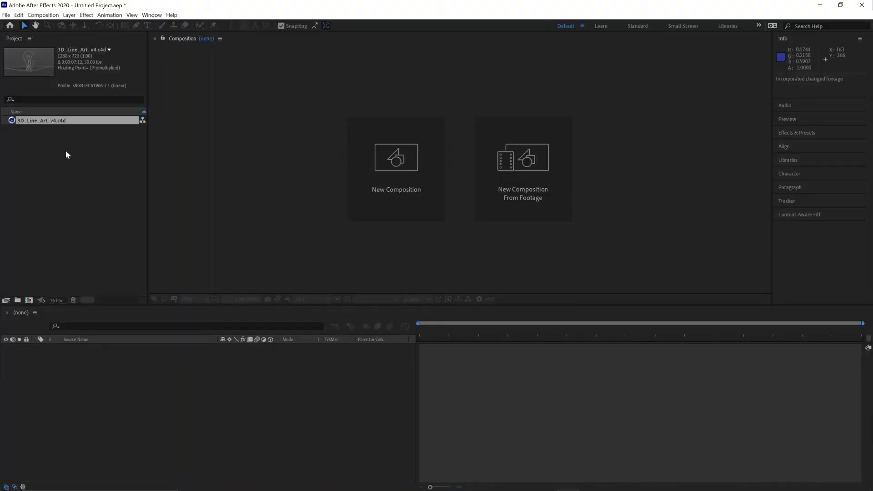
# Create a composition from the 3D_Line_Art_v4.c4d footage and zoom its view out to 50%.
pyautogui.click(61, 131)
pyautogui.click(45, 121)
pyautogui.click(48, 121)
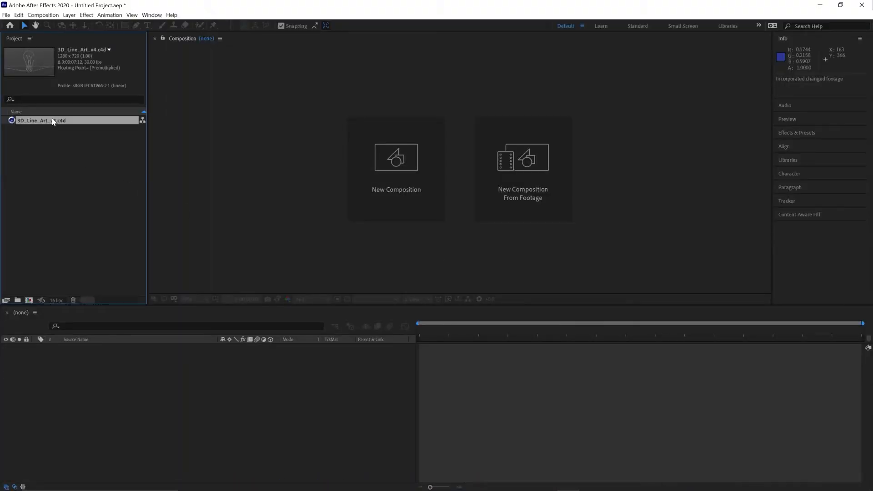
pyautogui.moveTo(47, 121); pyautogui.dragTo(28, 299)
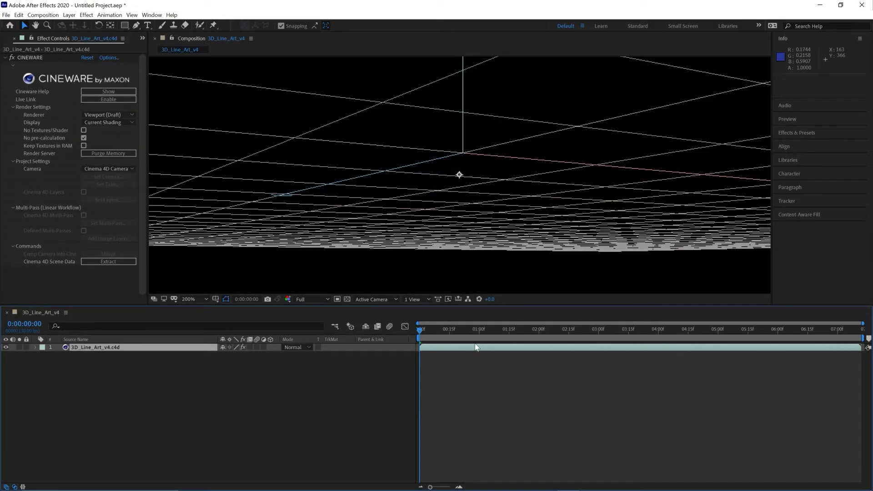
pyautogui.press(',')
pyautogui.press(',')
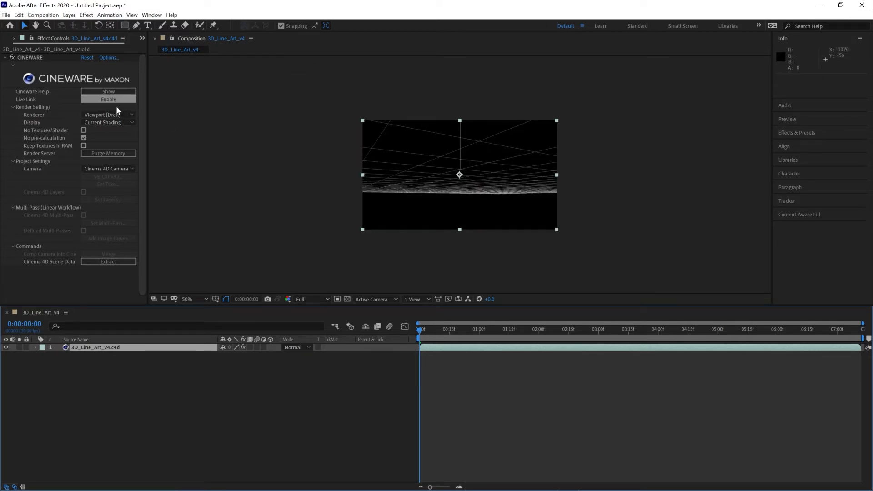
# Set the Cineware renderer to Current and preview the bulb animation from the start.
pyautogui.click(110, 115)
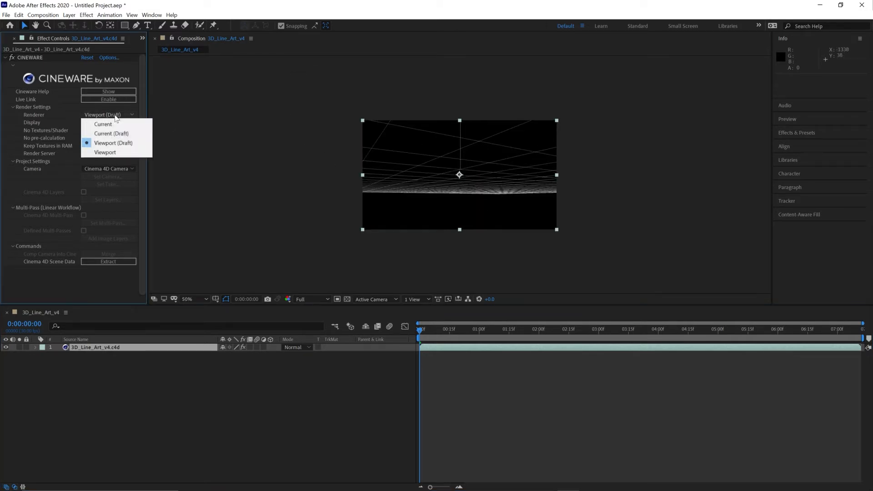
pyautogui.click(109, 124)
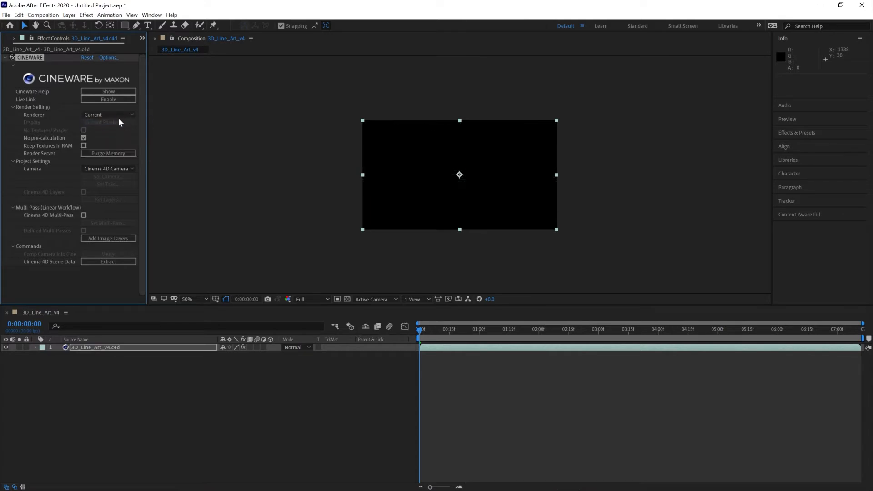
pyautogui.moveTo(451, 332); pyautogui.dragTo(358, 329)
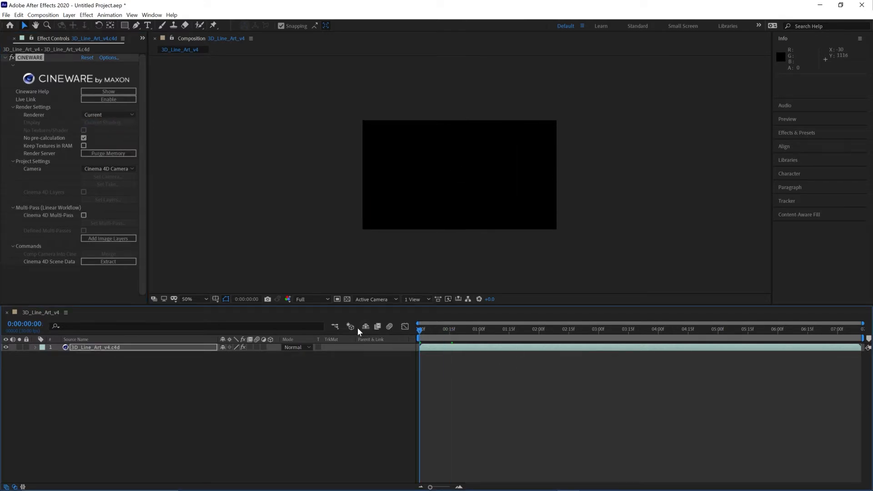
pyautogui.press('space')
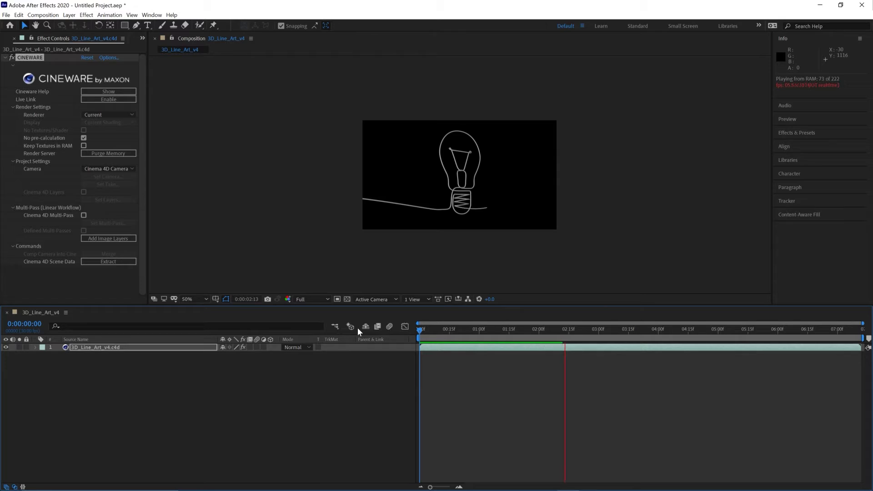
pyautogui.press('space')
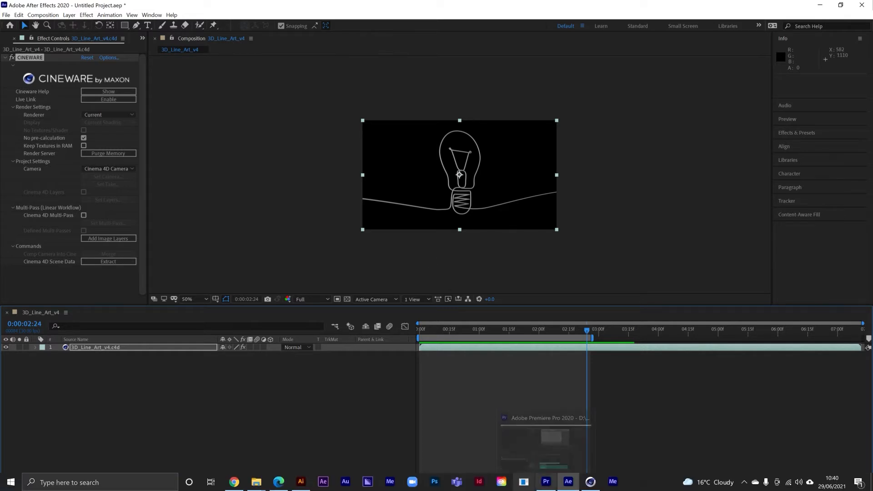
# Switch back to Cinema 4D and delete the End Growth keyframes within the visible timeline range.
pyautogui.click(590, 483)
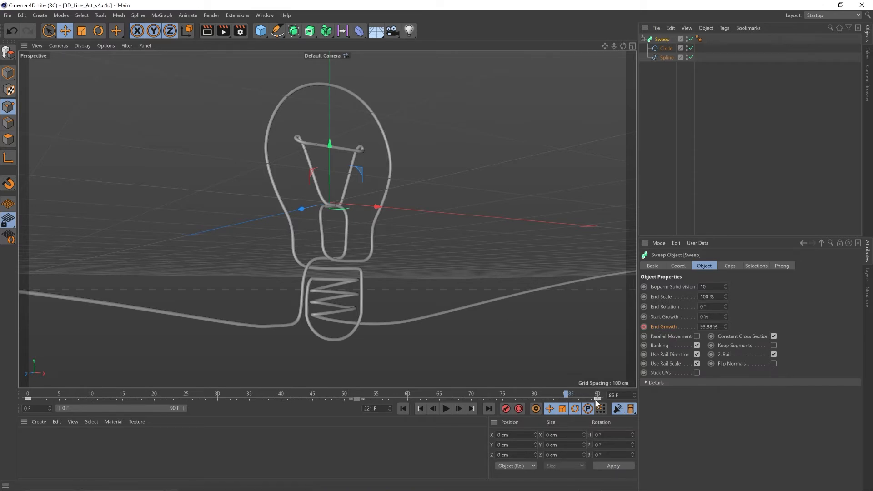
pyautogui.moveTo(599, 402); pyautogui.dragTo(1, 398)
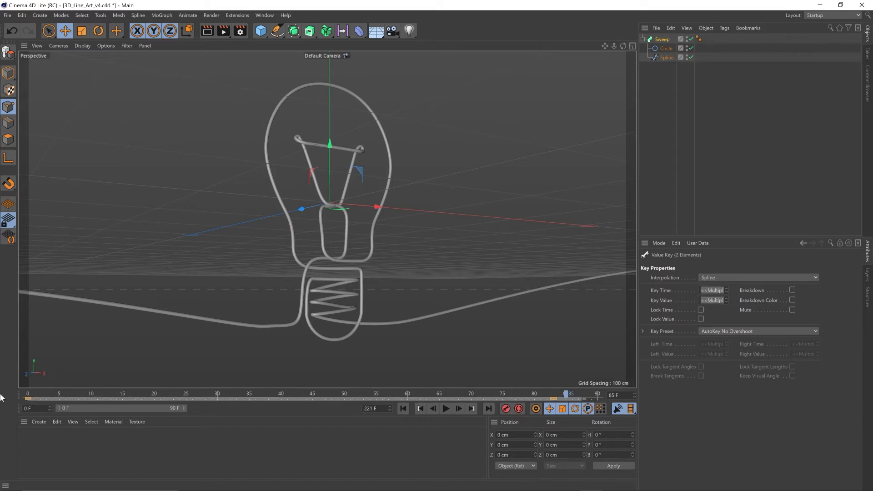
pyautogui.press('Delete')
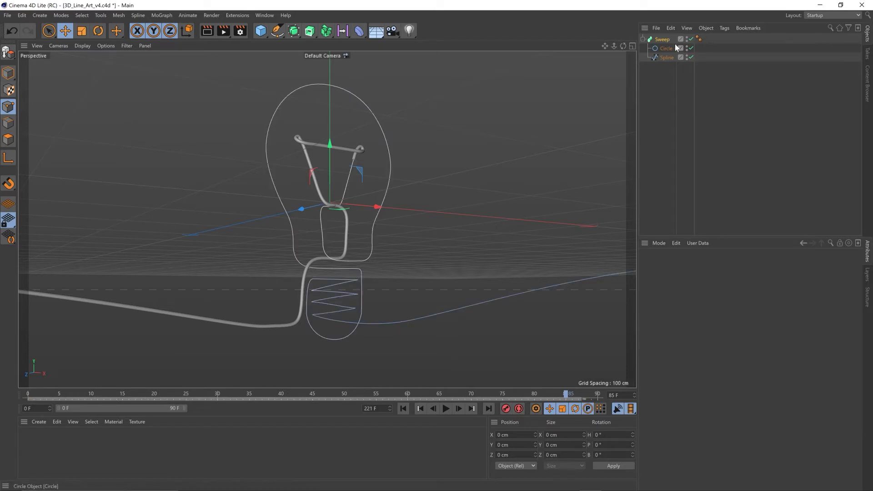
# Delete the Sweep's End Growth animation track and set End Growth to 100%.
pyautogui.click(663, 40)
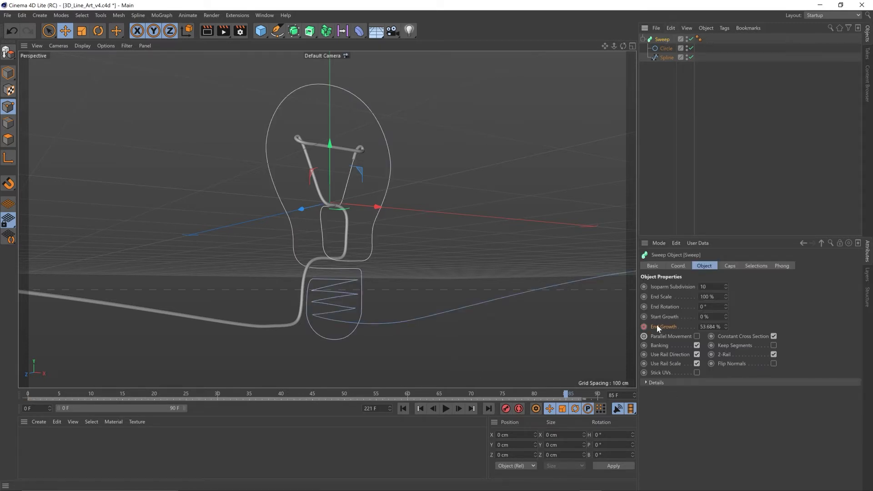
pyautogui.rightClick(656, 325)
pyautogui.moveTo(673, 316)
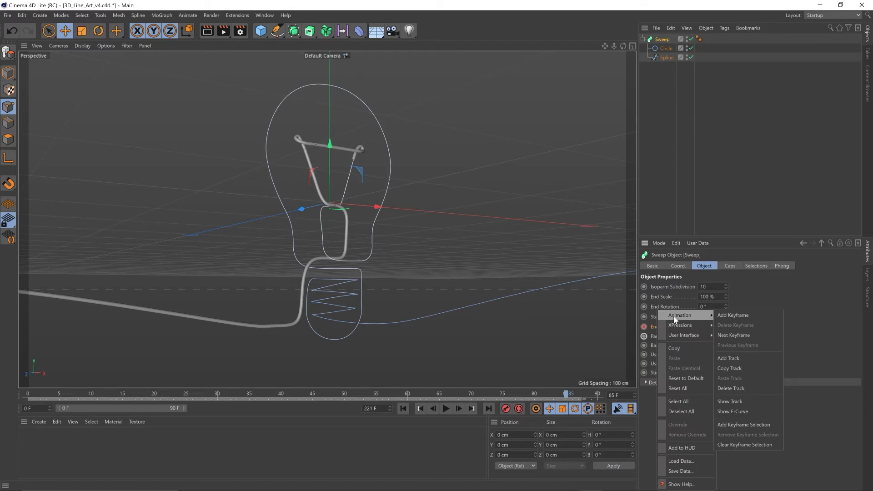
pyautogui.click(754, 389)
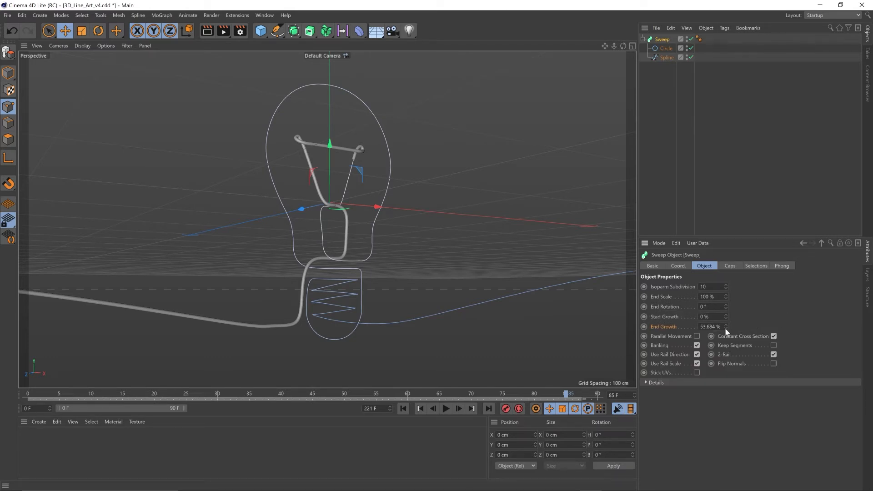
pyautogui.moveTo(726, 326); pyautogui.dragTo(730, 328)
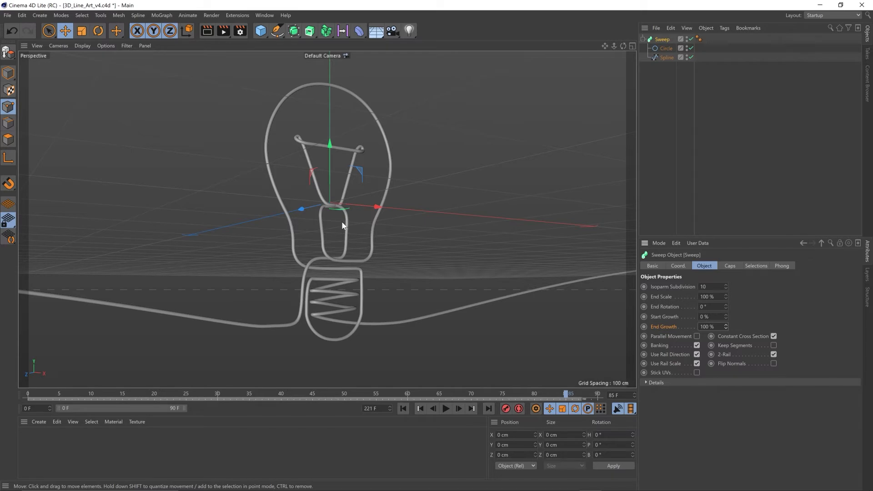
# Examine the full length of the swept bulb line art from several angles in the perspective view.
pyautogui.keyDown('alt'); pyautogui.moveTo(336, 224); pyautogui.dragTo(347, 279); pyautogui.keyUp('alt')
pyautogui.scroll(-3, 344, 263)
pyautogui.scroll(-10, 331, 355)
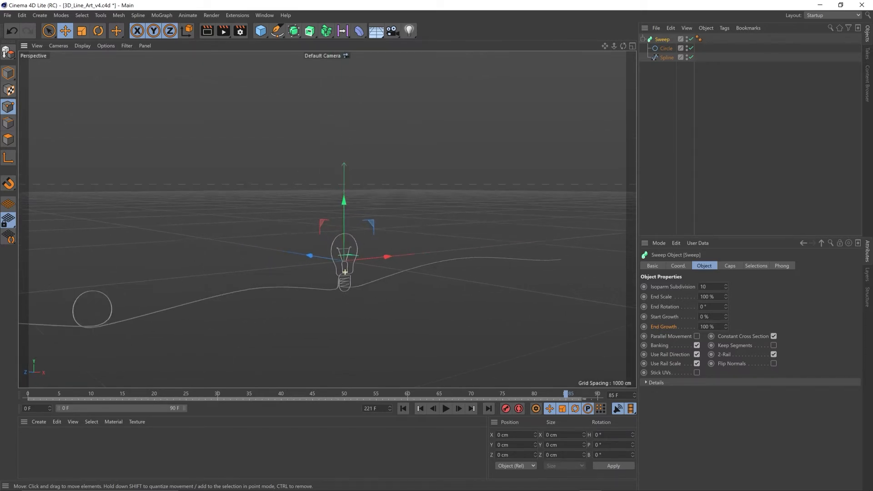
pyautogui.scroll(2, 345, 272)
pyautogui.keyDown('alt'); pyautogui.moveTo(346, 261); pyautogui.dragTo(372, 233, button='middle'); pyautogui.keyUp('alt')
pyautogui.scroll(-3, 367, 249)
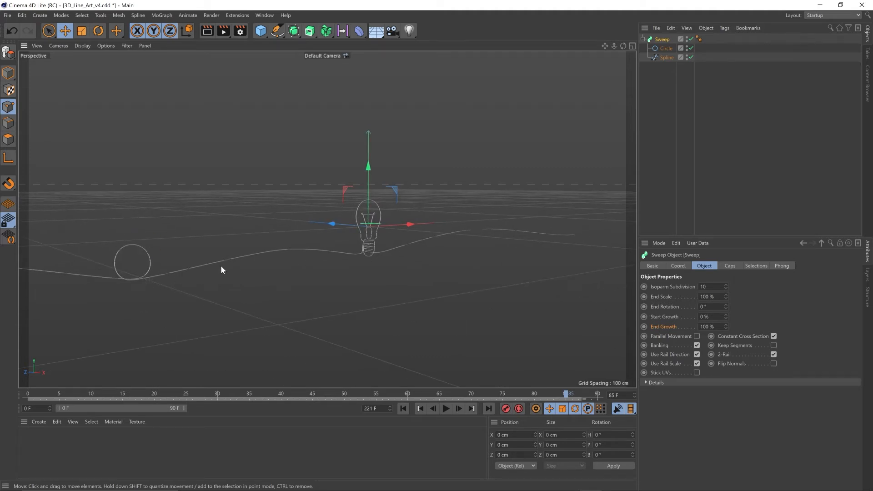
pyautogui.keyDown('alt'); pyautogui.moveTo(135, 269); pyautogui.dragTo(315, 260); pyautogui.keyUp('alt')
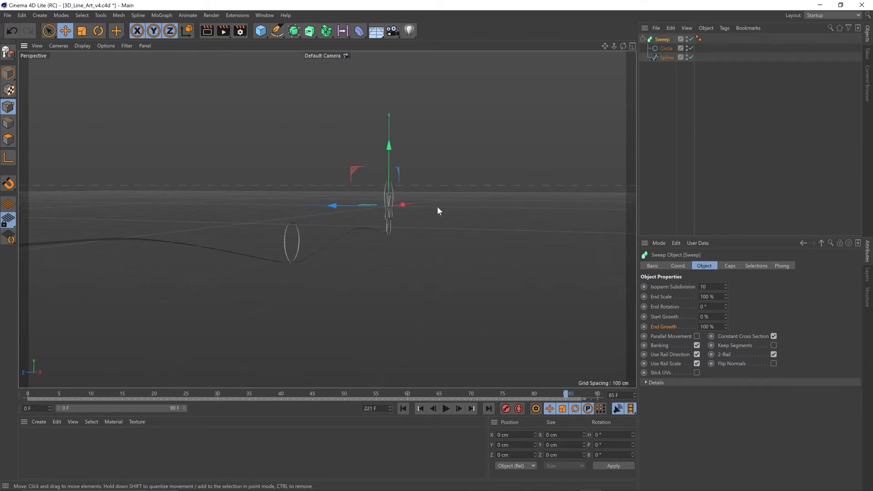
pyautogui.keyDown('alt'); pyautogui.moveTo(391, 221); pyautogui.dragTo(378, 267); pyautogui.keyUp('alt')
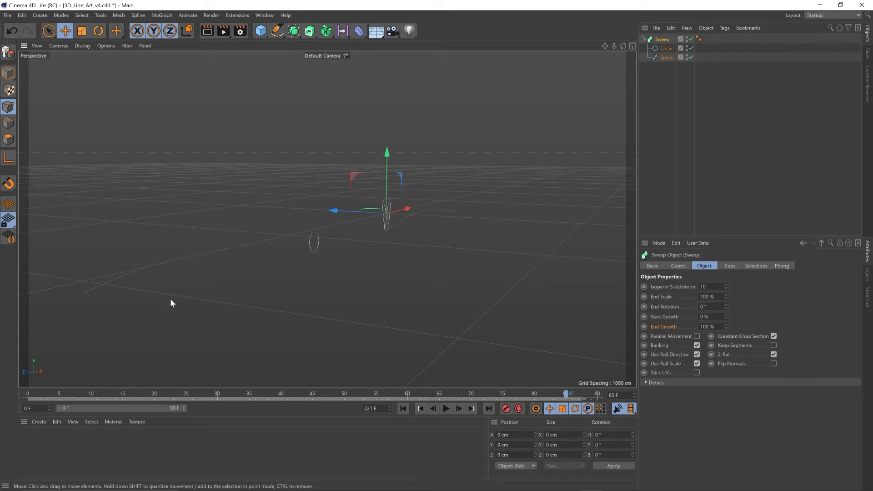
# Draw a curved two-point Bezier spline in the Top view, bowing alongside the line art from one end to the other.
pyautogui.click(633, 46)
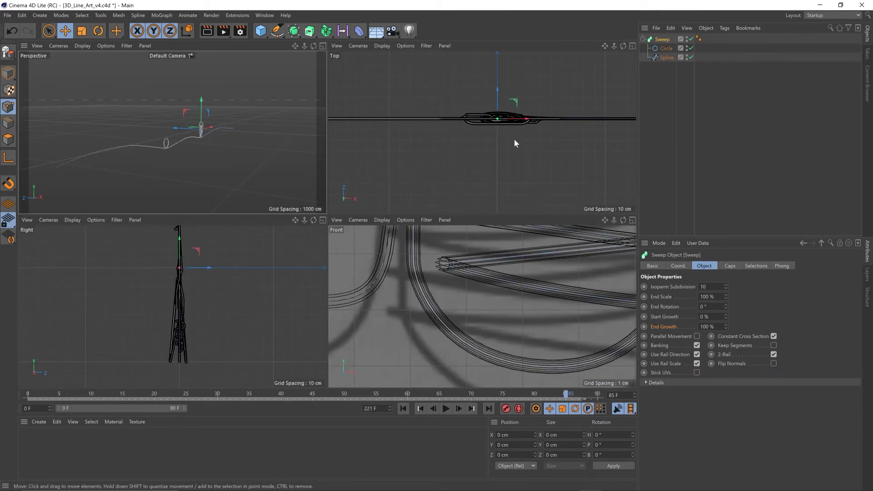
pyautogui.scroll(-8, 512, 137)
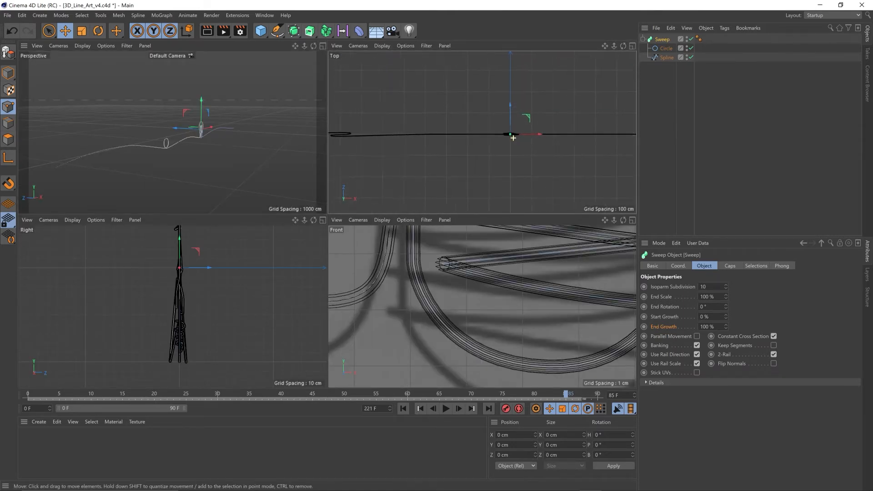
pyautogui.scroll(-3, 512, 137)
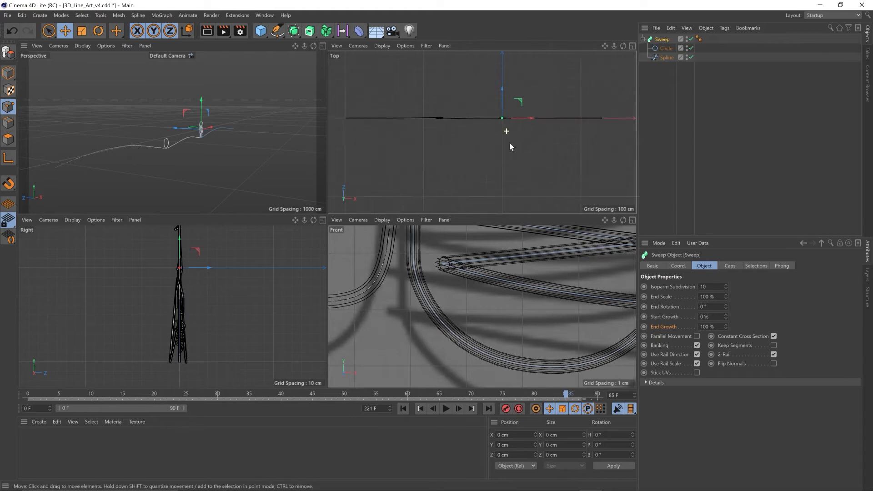
pyautogui.moveTo(512, 140); pyautogui.dragTo(491, 137, button='middle')
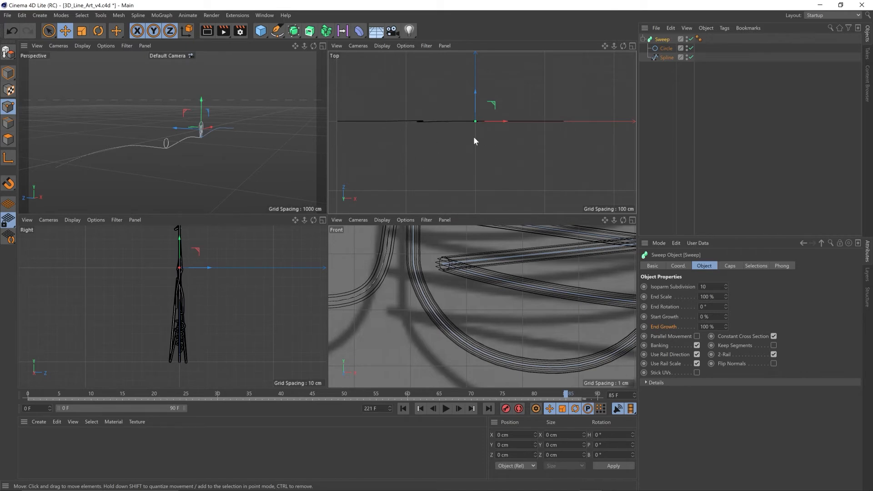
pyautogui.moveTo(474, 139); pyautogui.dragTo(500, 127, button='middle')
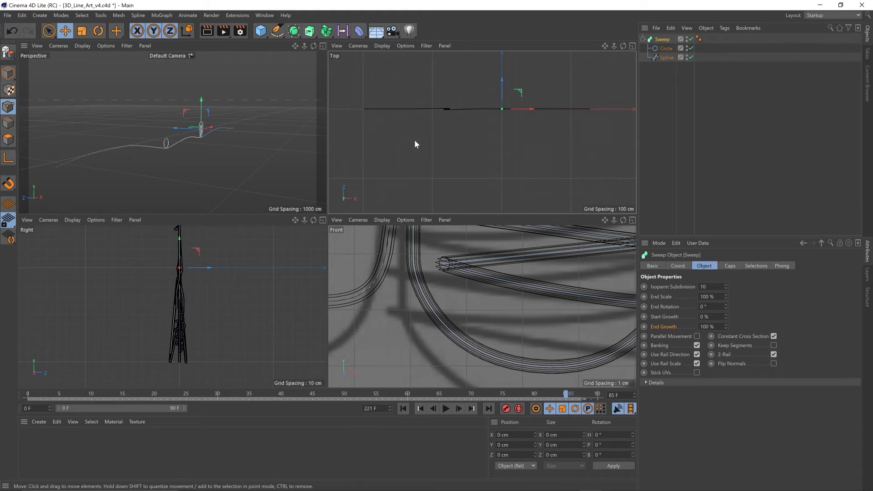
pyautogui.click(276, 30)
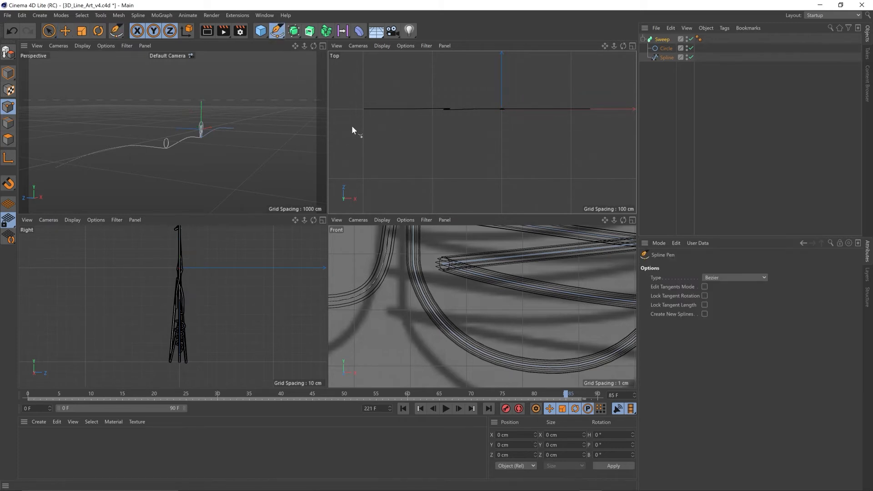
pyautogui.moveTo(355, 126); pyautogui.dragTo(384, 139)
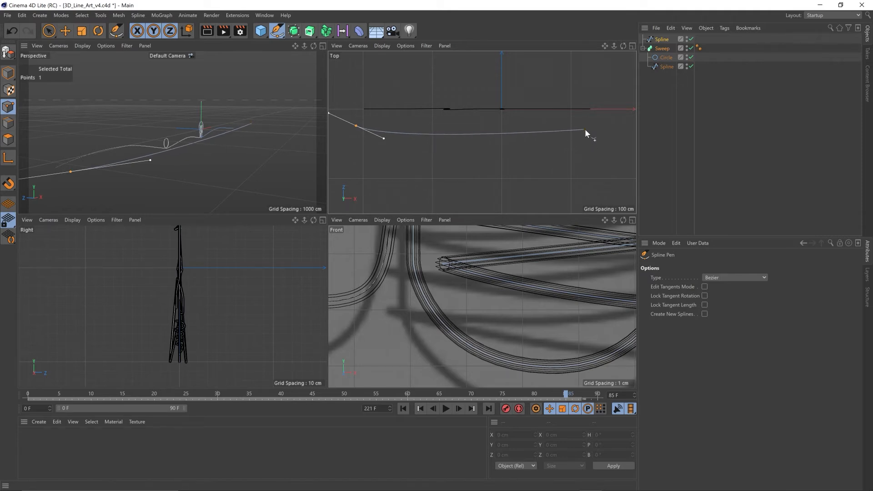
pyautogui.moveTo(585, 129); pyautogui.dragTo(618, 113)
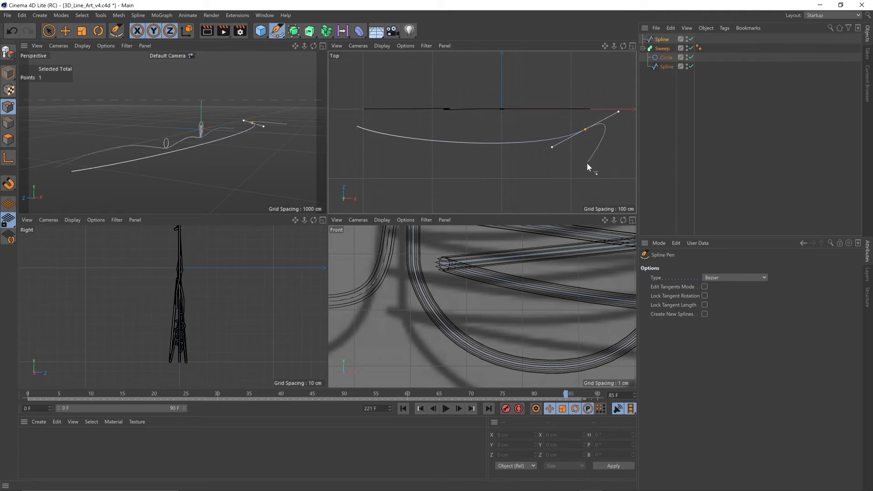
pyautogui.press('Escape')
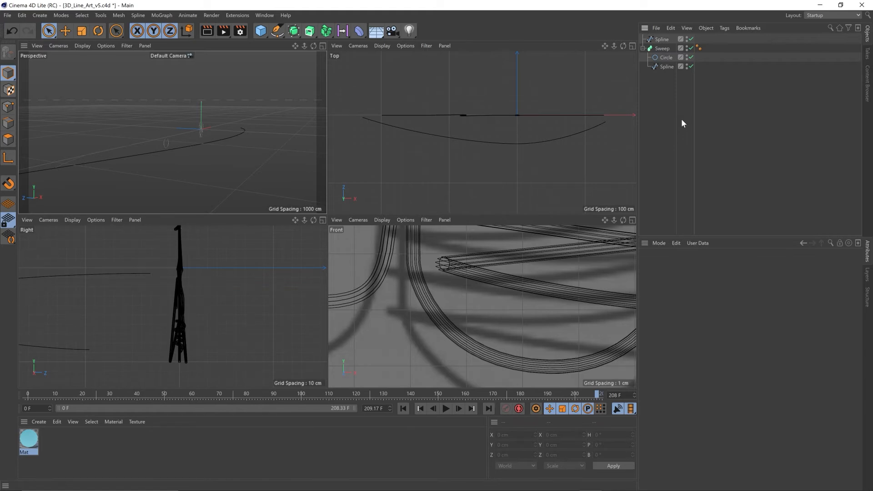
# Add a camera with an Align to Spline tag and assign the newly drawn curved spline as its Spline Path.
pyautogui.click(392, 32)
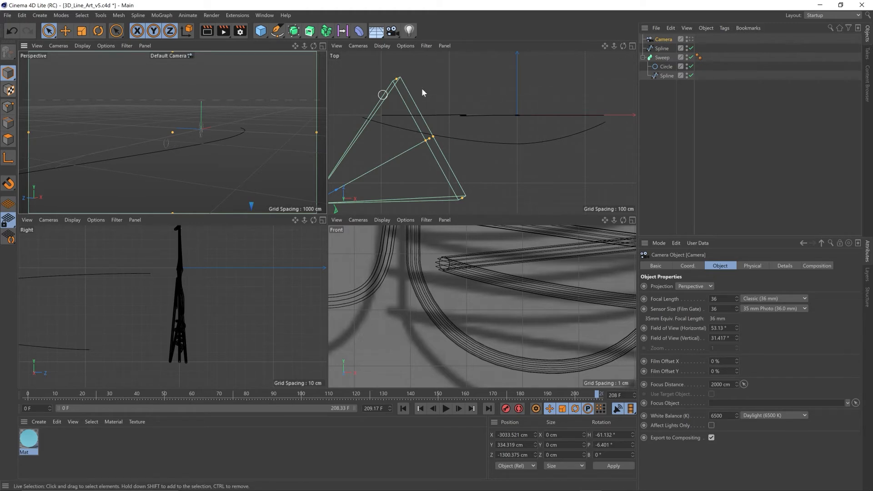
pyautogui.rightClick(662, 43)
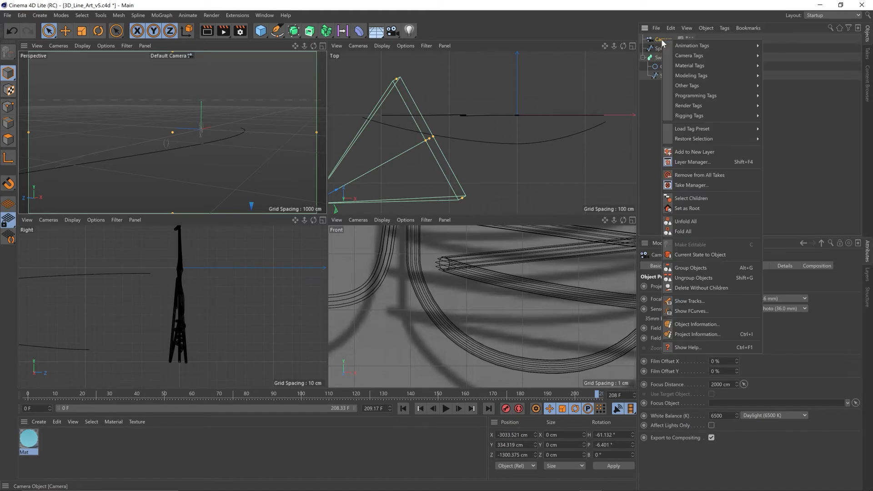
pyautogui.moveTo(727, 46)
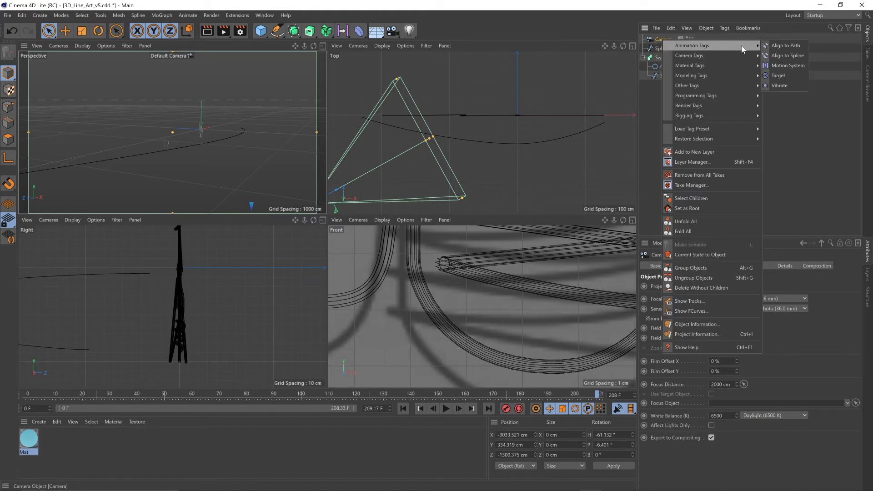
pyautogui.click(788, 56)
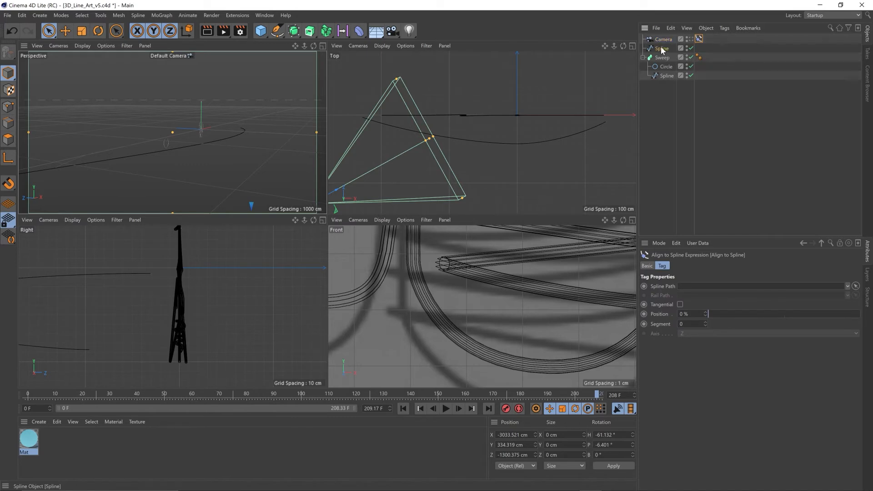
pyautogui.moveTo(662, 49); pyautogui.dragTo(703, 294)
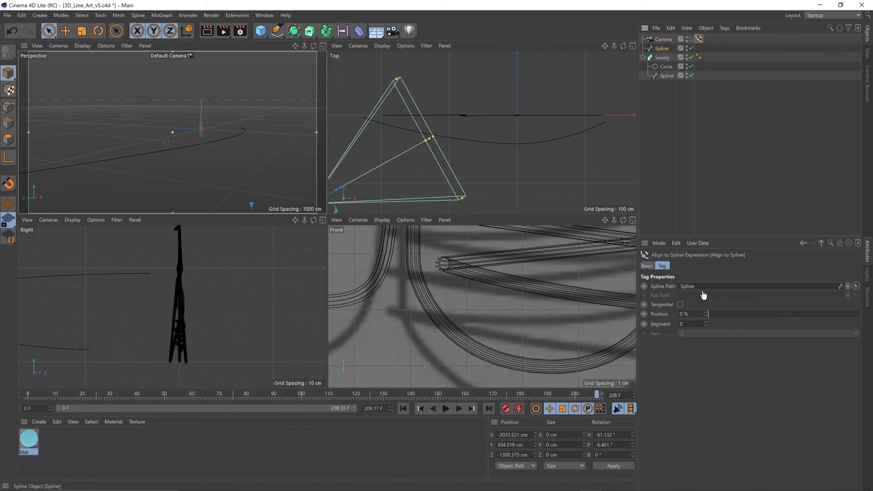
# Rename the camera's path spline to Cam_Spline and test the camera's travel along it with the Align to Spline Position.
pyautogui.doubleClick(663, 48)
pyautogui.click(657, 49)
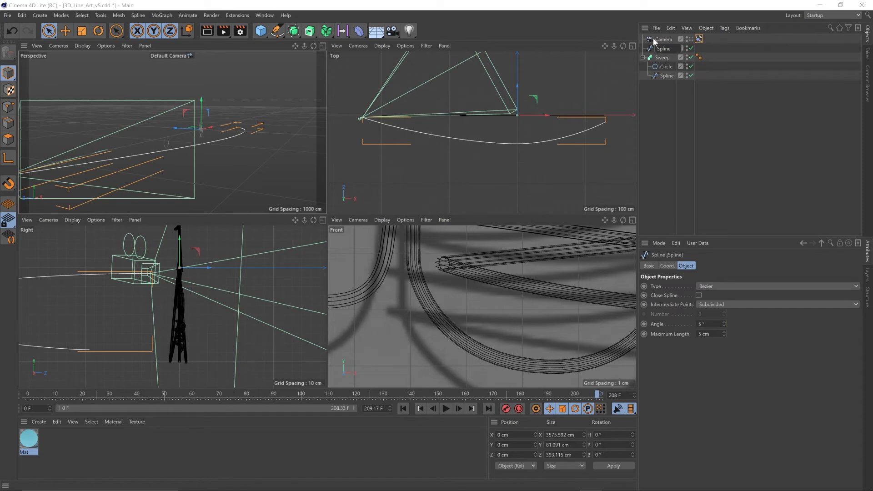
pyautogui.write('Cam_')
pyautogui.press('Return')
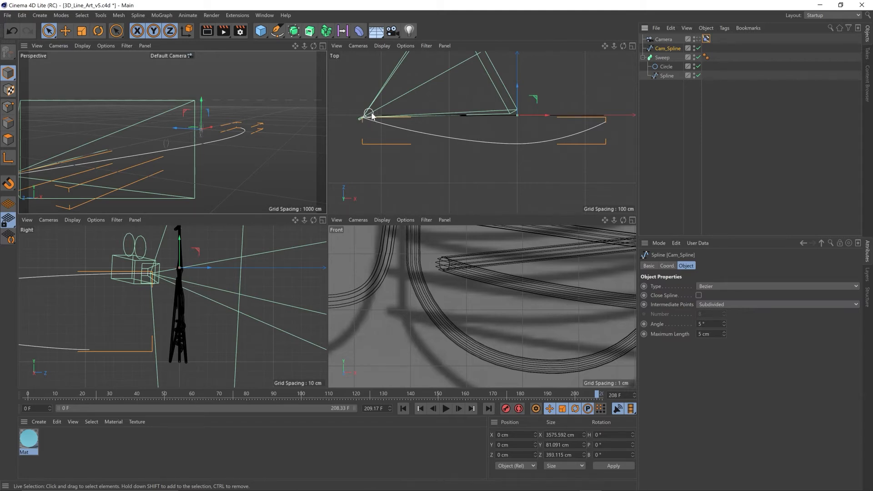
pyautogui.click(706, 39)
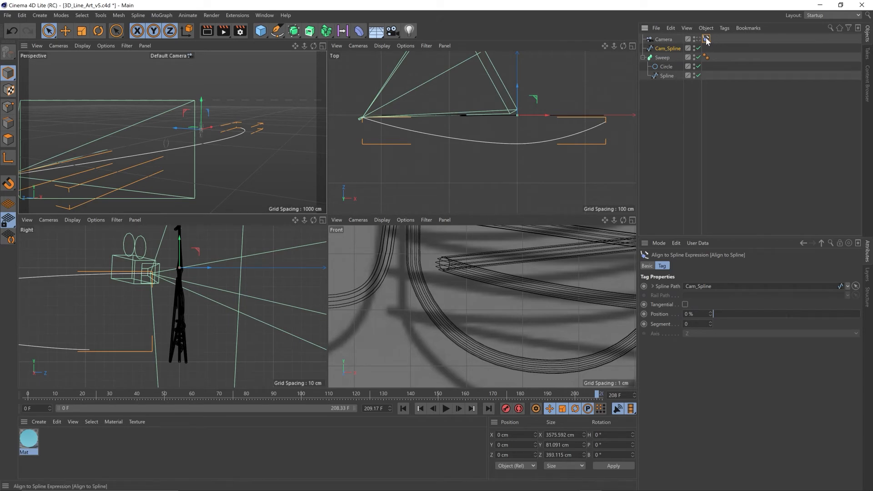
pyautogui.moveTo(717, 312); pyautogui.dragTo(660, 314)
# Create a null and add a Target tag to the camera with that null as the Target Object.
pyautogui.click(258, 36)
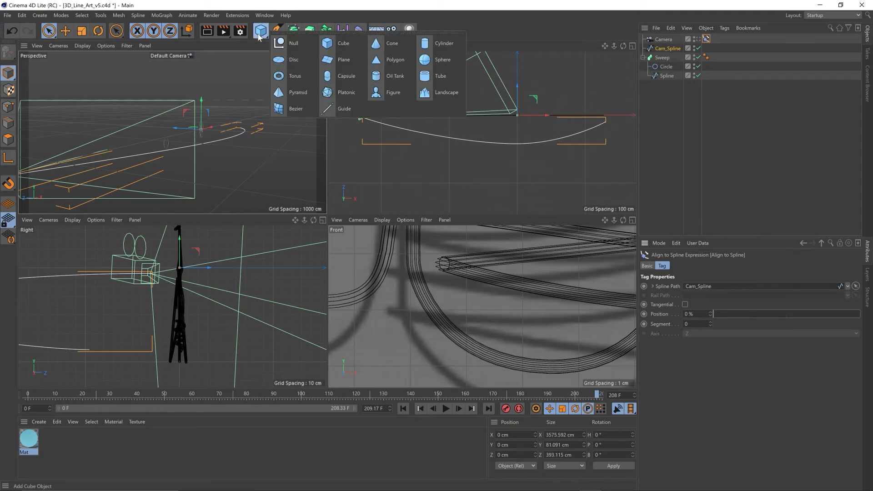
pyautogui.click(295, 45)
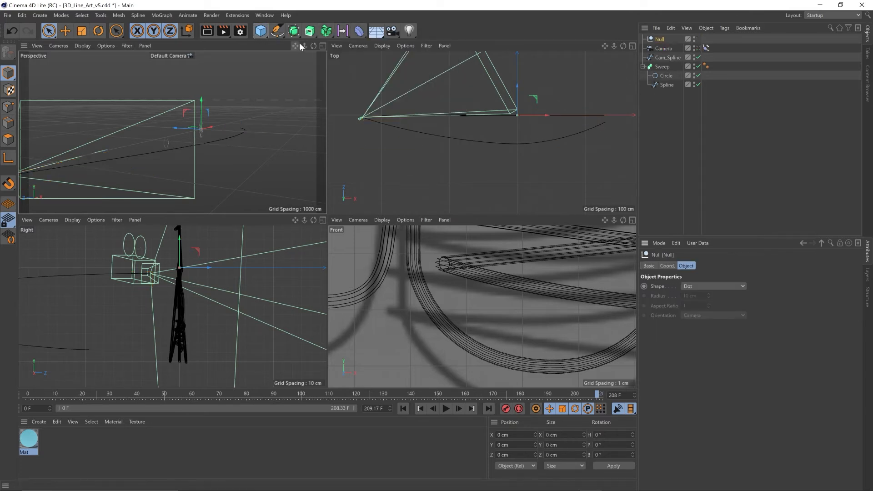
pyautogui.click(660, 48)
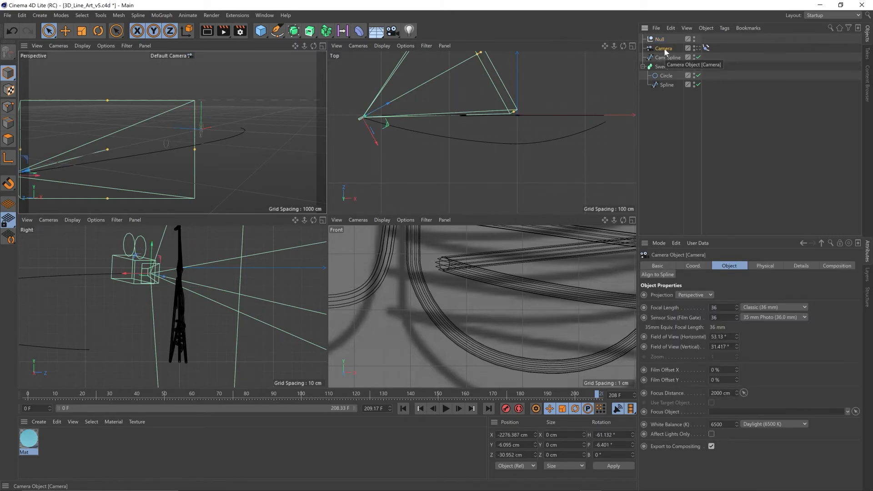
pyautogui.rightClick(665, 48)
pyautogui.moveTo(726, 58)
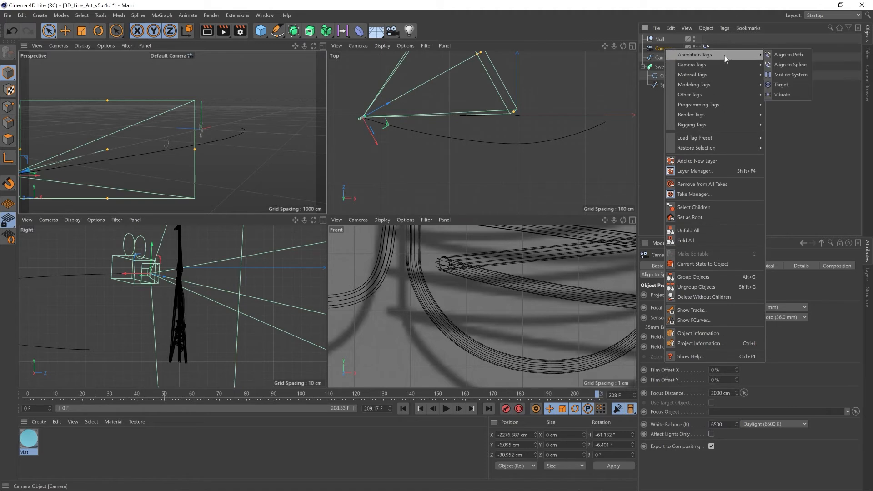
pyautogui.click(781, 86)
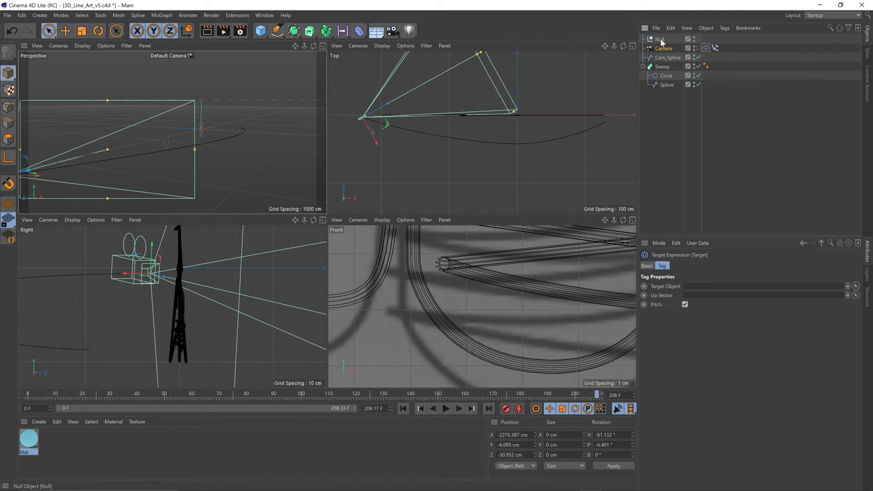
pyautogui.moveTo(659, 40); pyautogui.dragTo(697, 288)
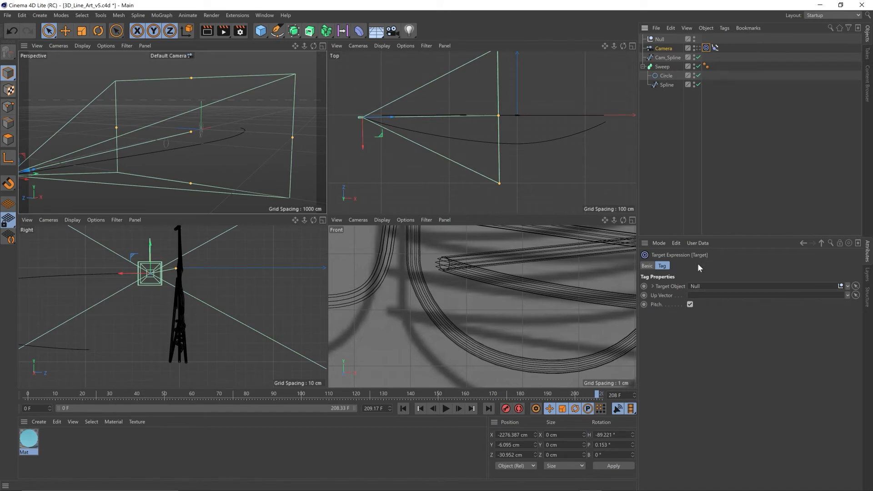
# Test the targeted camera's travel along Cam_Spline and make Camera.1 the active view to check its framing.
pyautogui.click(715, 48)
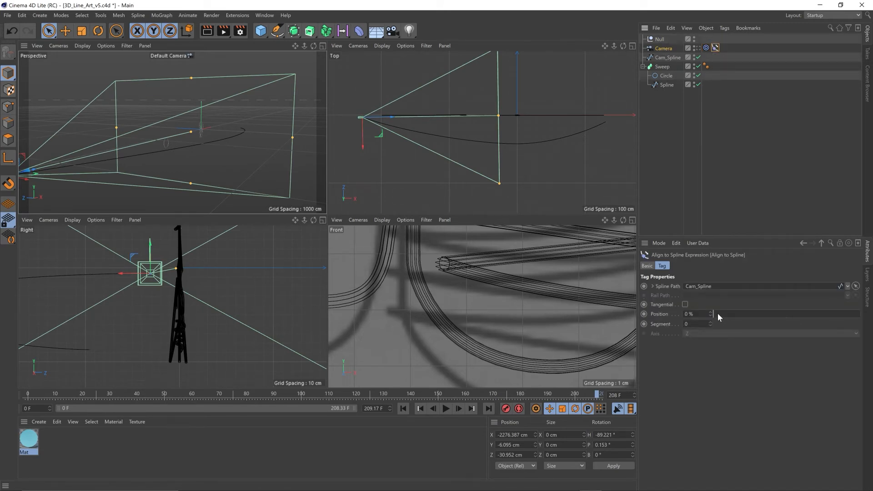
pyautogui.moveTo(717, 312)
pyautogui.mouseDown()
pyautogui.moveTo(792, 307)
pyautogui.moveTo(857, 286)
pyautogui.moveTo(758, 305)
pyautogui.moveTo(696, 302)
pyautogui.moveTo(757, 307)
pyautogui.moveTo(841, 296)
pyautogui.moveTo(706, 305)
pyautogui.mouseUp()
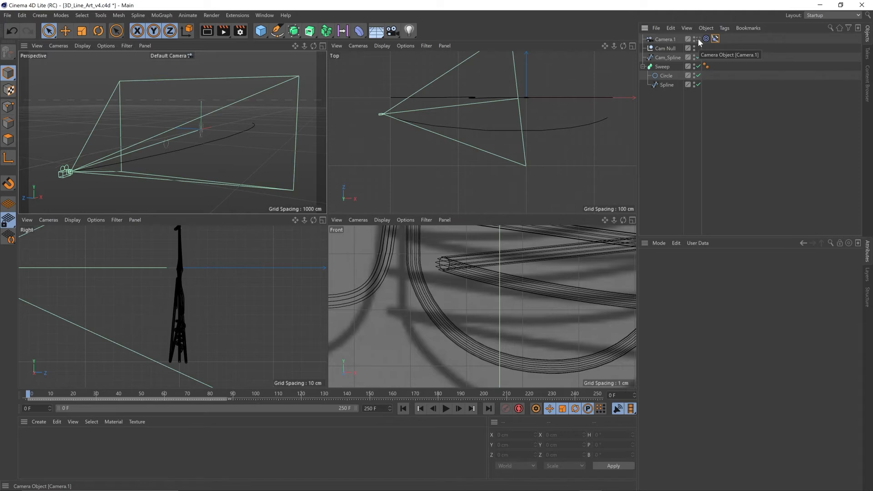
pyautogui.click(699, 40)
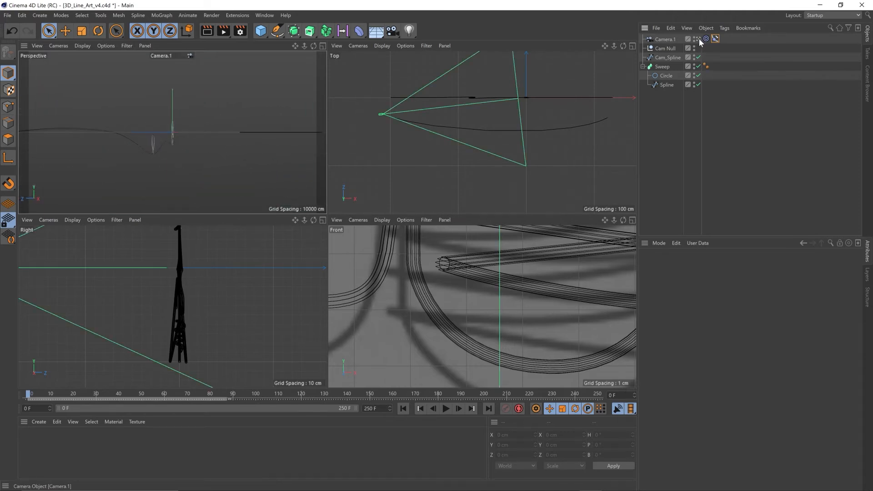
pyautogui.click(715, 39)
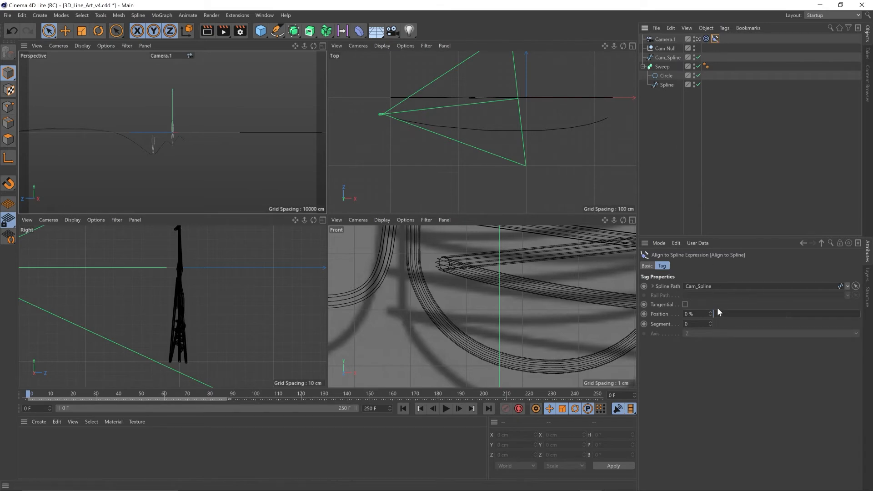
pyautogui.moveTo(717, 310); pyautogui.dragTo(688, 314)
# Keyframe the camera's Align to Spline Position at 0% on frame 0 and 100% on frame 250, and return to the start.
pyautogui.click(717, 40)
pyautogui.click(716, 38)
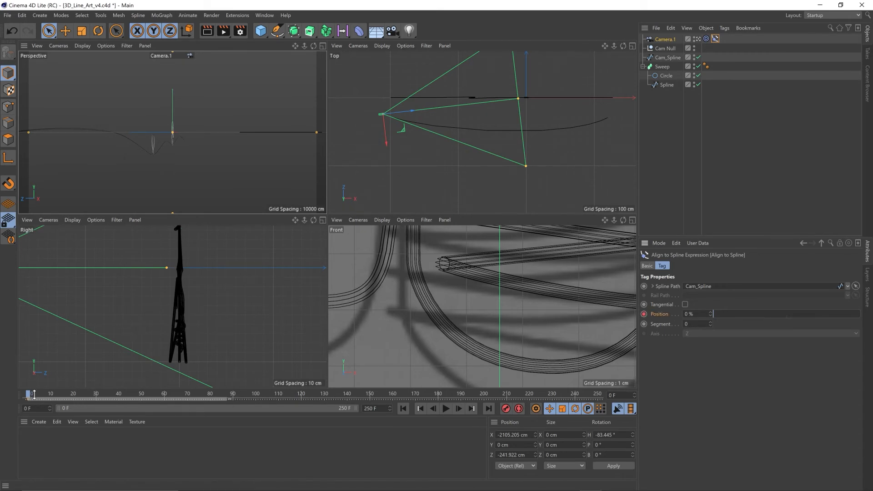
pyautogui.moveTo(31, 395); pyautogui.dragTo(572, 385)
pyautogui.moveTo(722, 314); pyautogui.dragTo(860, 315)
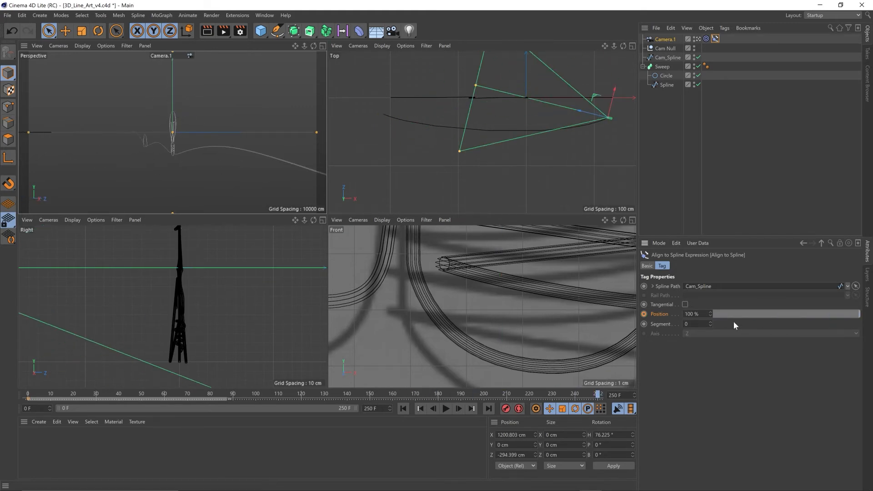
pyautogui.keyDown('ctrl'); pyautogui.click(644, 313); pyautogui.keyUp('ctrl')
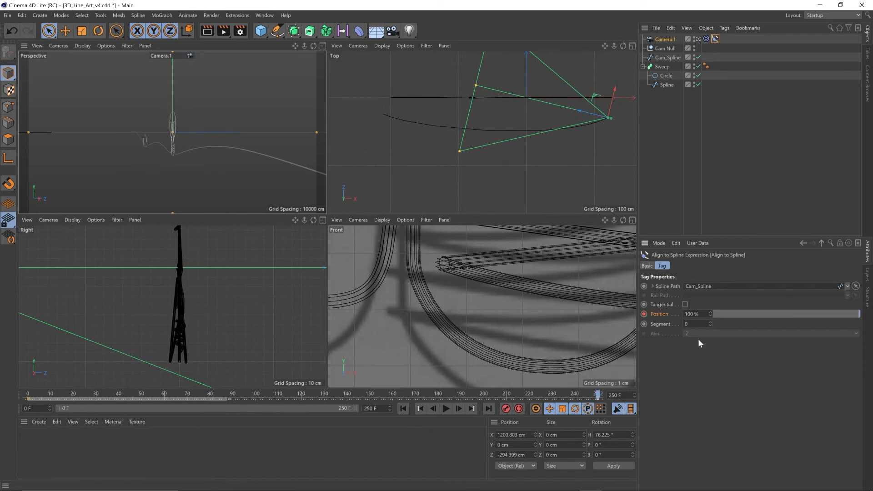
pyautogui.moveTo(142, 397); pyautogui.dragTo(1, 414)
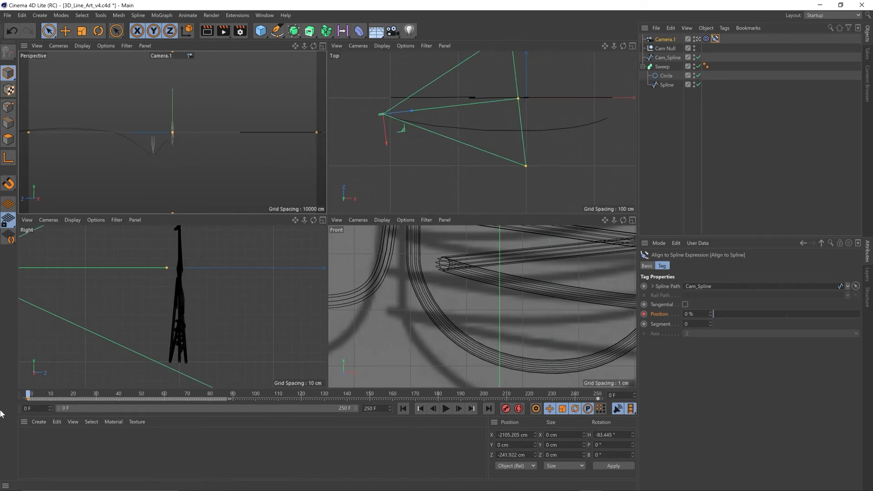
# Play back and scrub through the camera's animated travel along Cam_Spline.
pyautogui.press('F8')
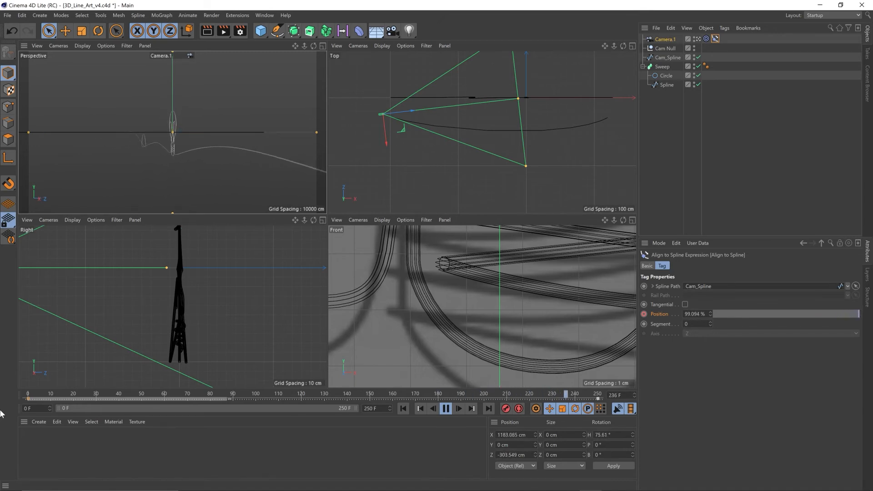
pyautogui.click(40, 396)
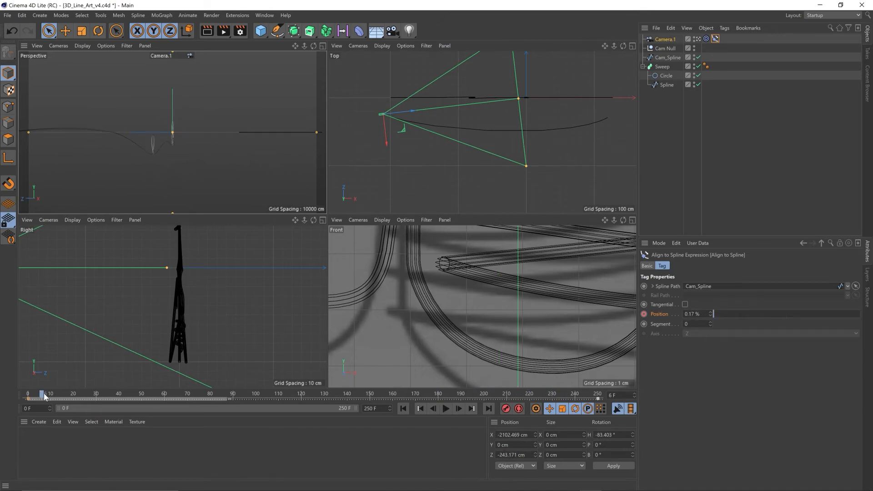
pyautogui.moveTo(45, 396); pyautogui.dragTo(601, 406)
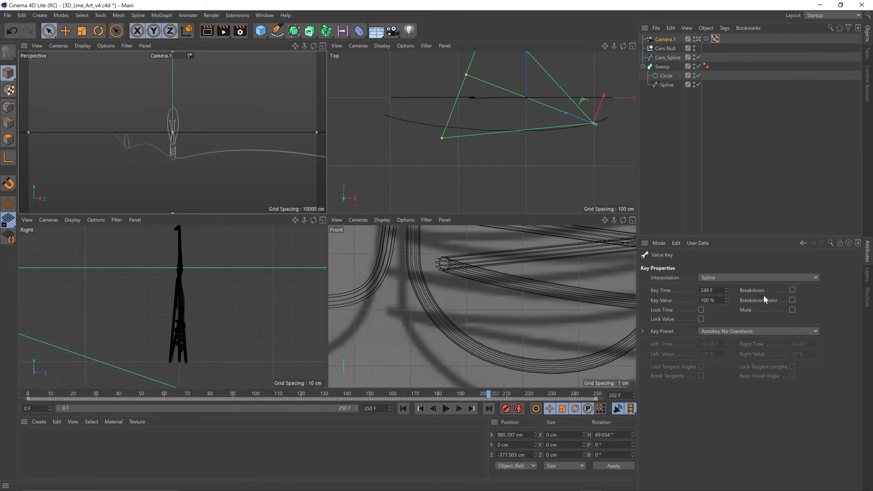
# Set the interpolation of the camera's 100% Position keyframe at frame 249 to Linear and play the animation.
pyautogui.click(724, 279)
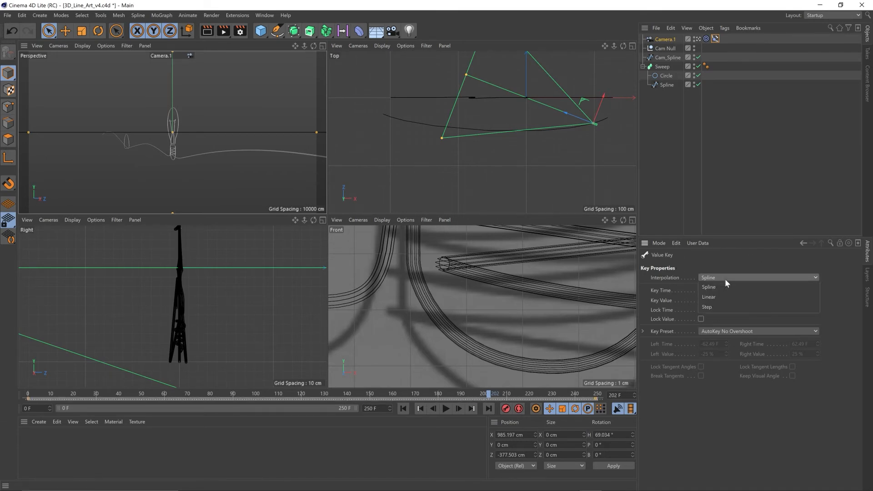
pyautogui.click(727, 296)
pyautogui.press('F8')
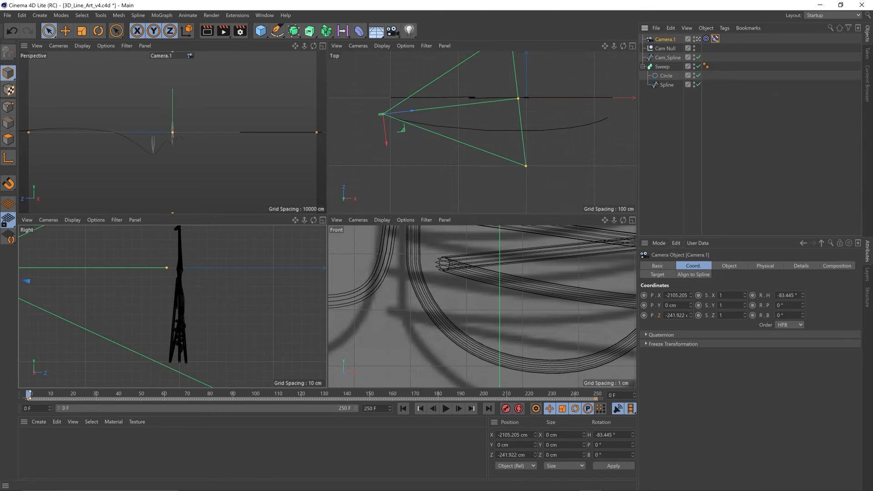
# Keyframe the Cam Null's X, Y and Z position at 0 cm on frames 120 and 152.
pyautogui.moveTo(30, 398)
pyautogui.mouseDown()
pyautogui.moveTo(341, 391)
pyautogui.moveTo(298, 392)
pyautogui.moveTo(306, 391)
pyautogui.moveTo(301, 400)
pyautogui.mouseUp()
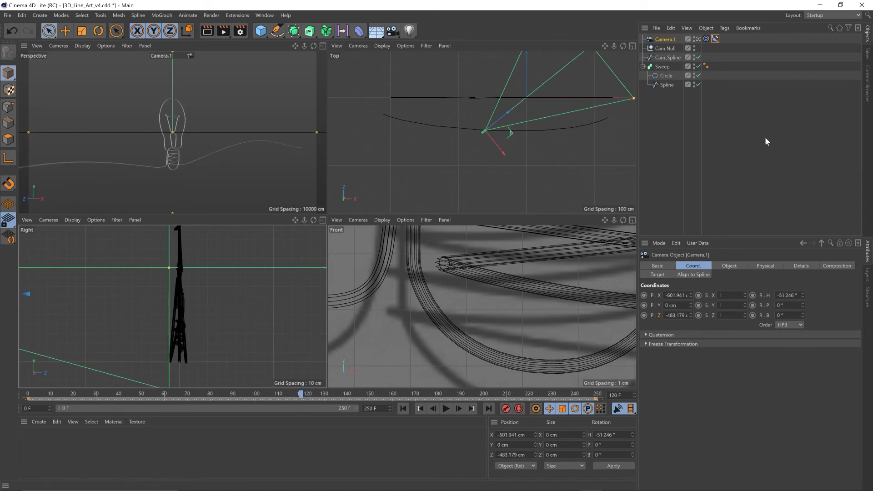
pyautogui.click(665, 48)
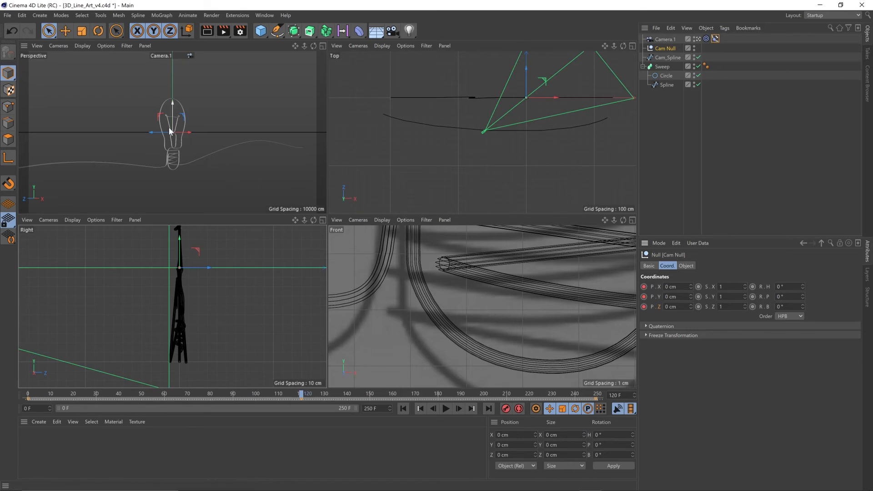
pyautogui.moveTo(302, 391); pyautogui.dragTo(376, 393)
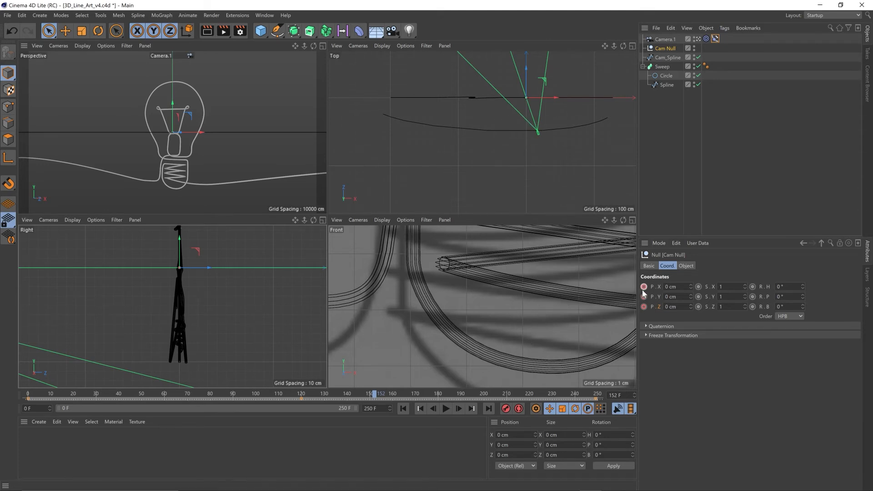
pyautogui.moveTo(643, 287); pyautogui.dragTo(644, 306)
# On frame 0, move the Cam Null to X -1976.151 cm and Y -32.398 cm and keyframe its position.
pyautogui.moveTo(375, 397); pyautogui.dragTo(4, 375)
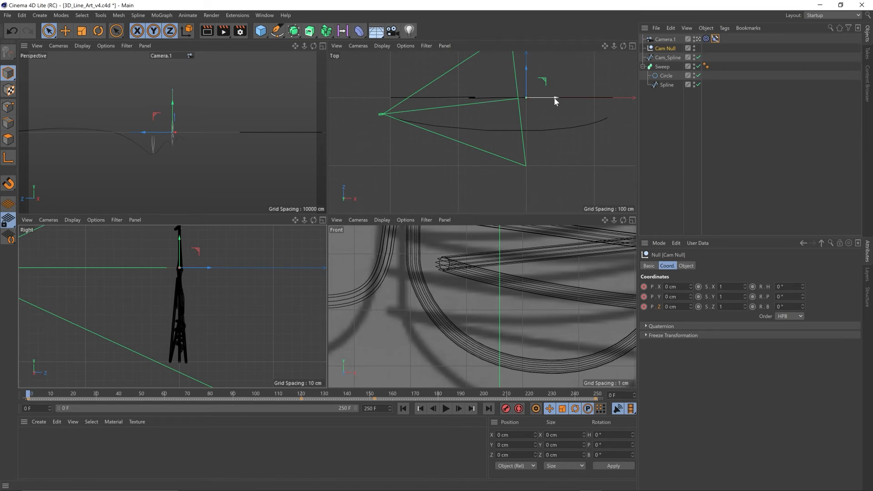
pyautogui.moveTo(554, 97); pyautogui.dragTo(426, 101)
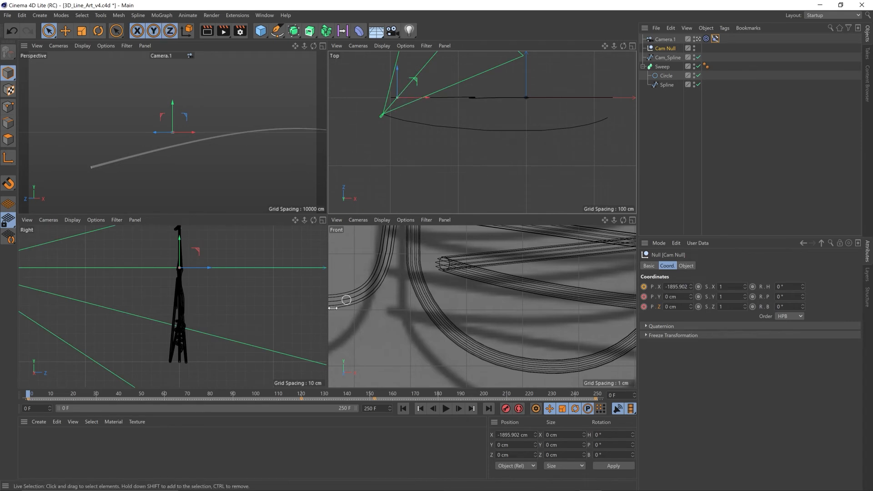
pyautogui.moveTo(180, 242); pyautogui.dragTo(175, 279)
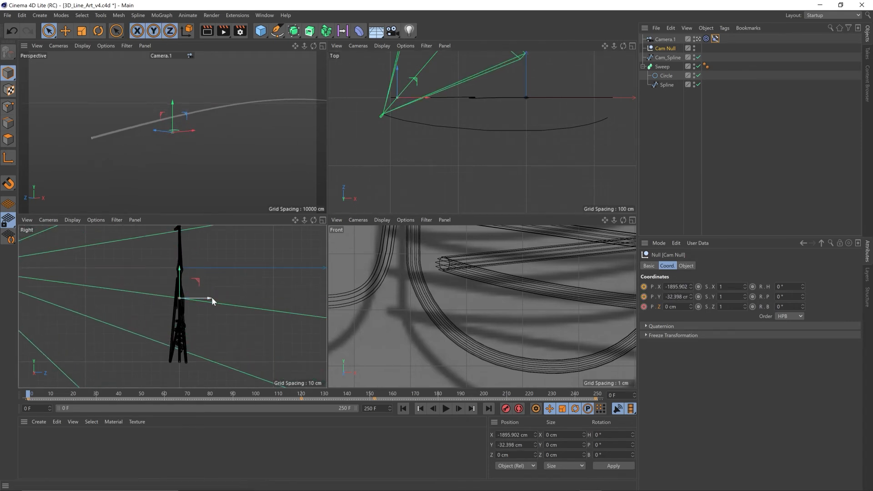
pyautogui.moveTo(428, 96); pyautogui.dragTo(422, 96)
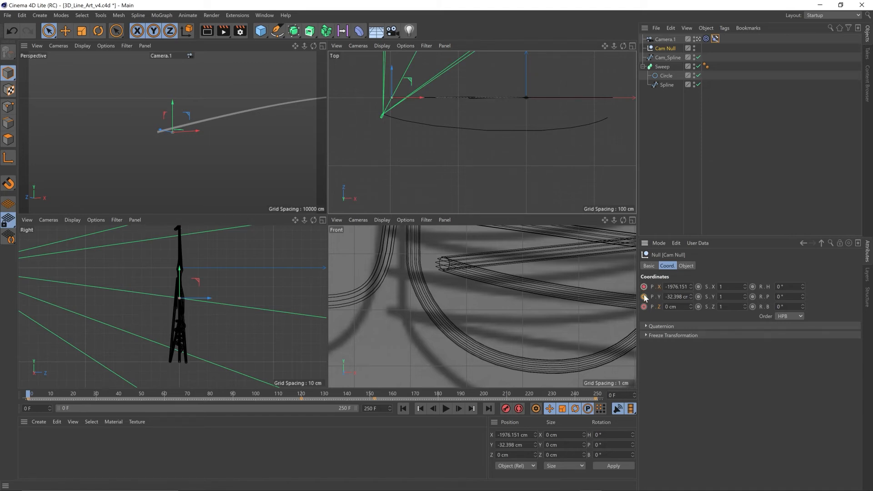
pyautogui.click(643, 297)
# Deselect the Cam Null and play the animation to check the camera's new starting aim.
pyautogui.click(111, 356)
pyautogui.click(35, 395)
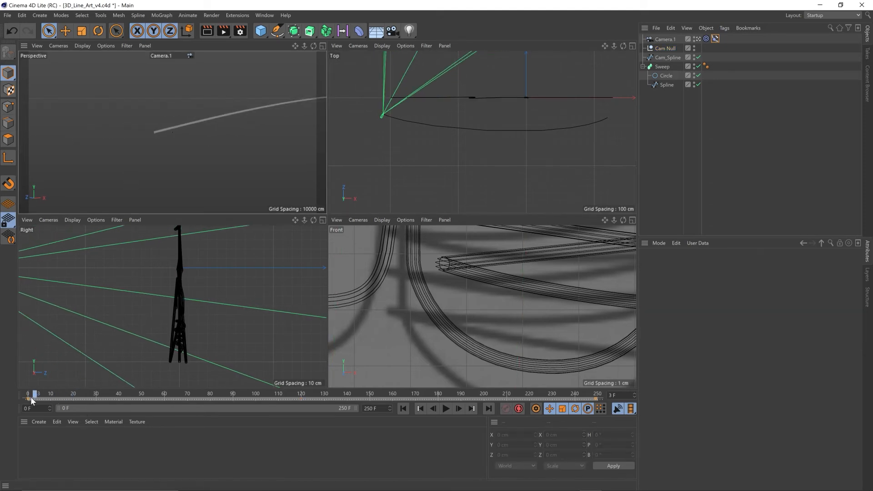
pyautogui.press('F8')
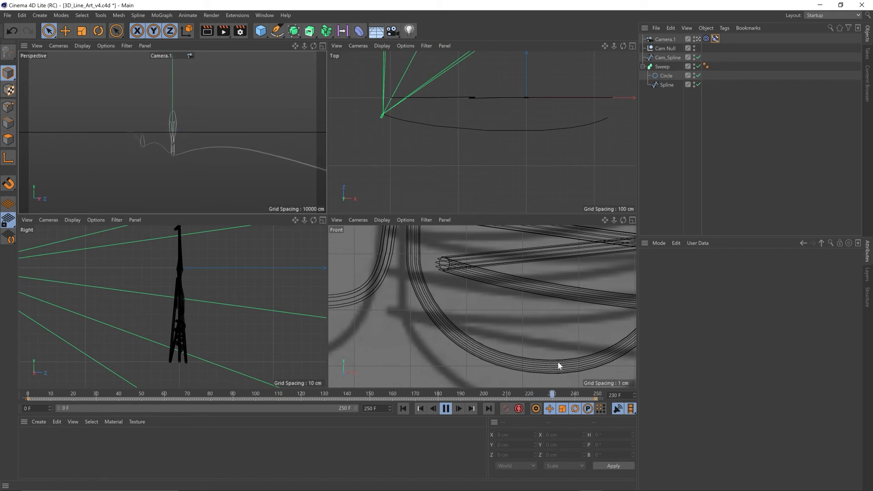
# On frame 166, move the Cam Null to X 926.216 cm, keyframe its position, and return to frame 0.
pyautogui.moveTo(28, 396); pyautogui.dragTo(407, 397)
pyautogui.click(666, 49)
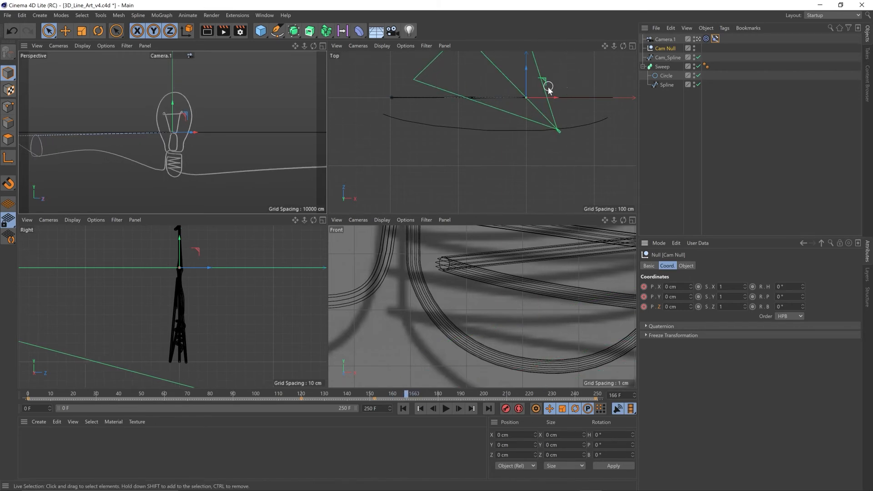
pyautogui.moveTo(551, 97); pyautogui.dragTo(615, 102)
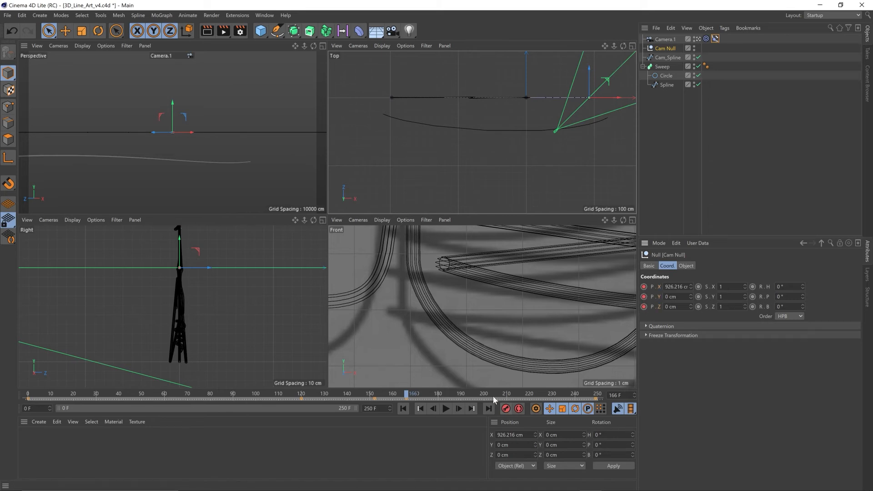
pyautogui.moveTo(414, 392); pyautogui.dragTo(0, 397)
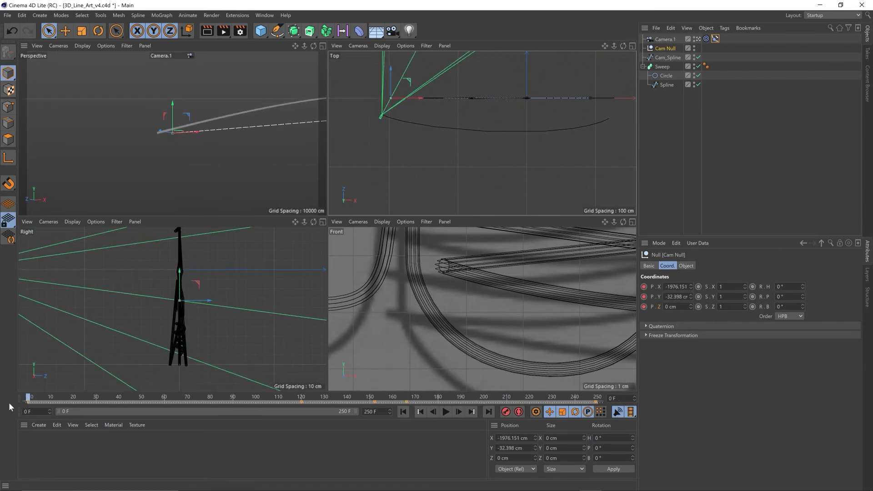
# Play the full animation through Camera.1 to check how the view follows the Cam Null, and return to frame 0.
pyautogui.press('F8')
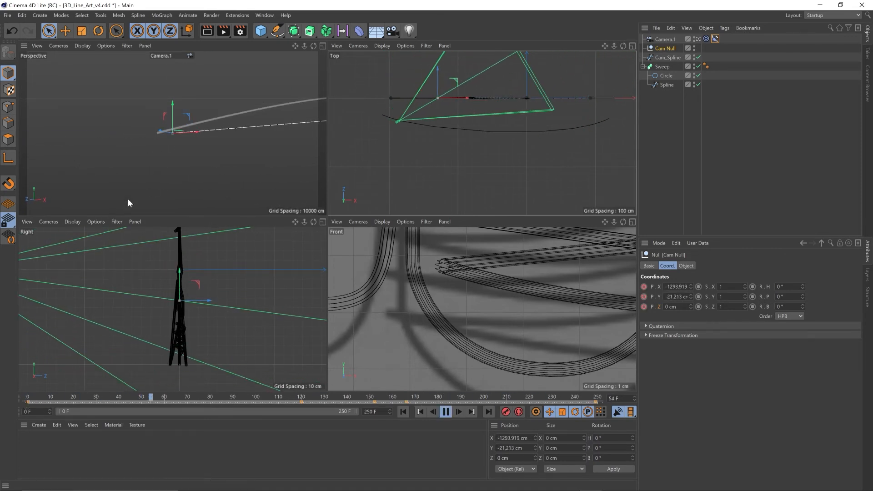
pyautogui.click(51, 161)
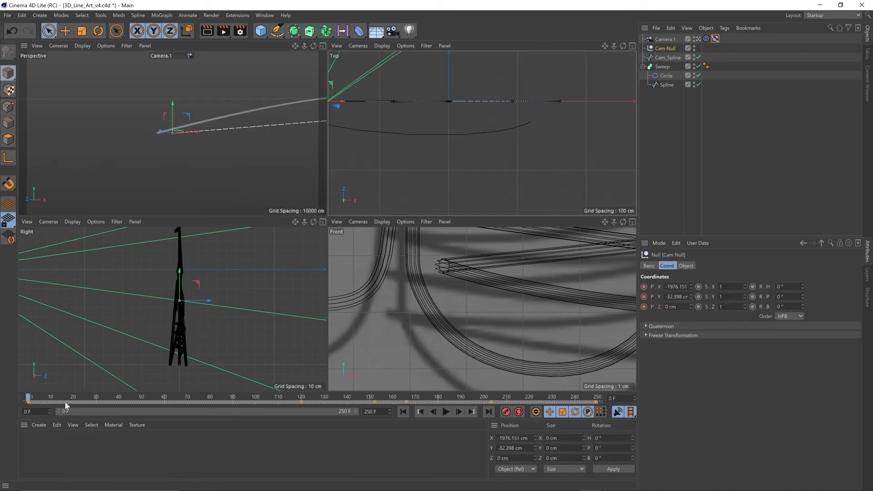
pyautogui.moveTo(71, 397); pyautogui.dragTo(0, 393)
pyautogui.press('F8')
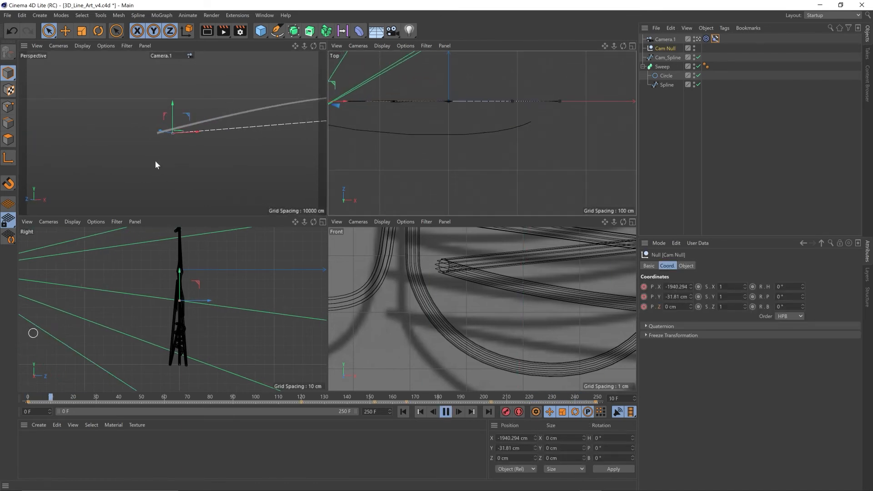
pyautogui.click(154, 168)
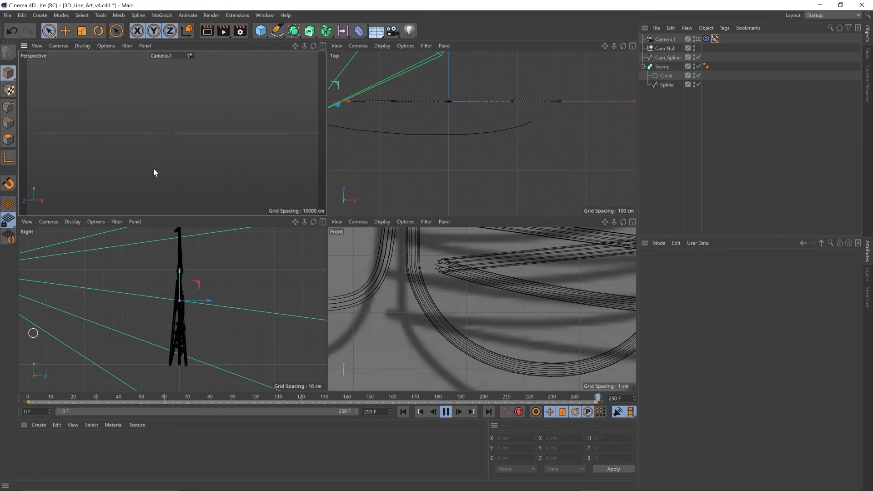
pyautogui.click(324, 397)
pyautogui.moveTo(321, 397)
pyautogui.mouseDown()
pyautogui.moveTo(31, 372)
pyautogui.moveTo(361, 378)
pyautogui.moveTo(104, 368)
pyautogui.moveTo(30, 399)
pyautogui.mouseUp()
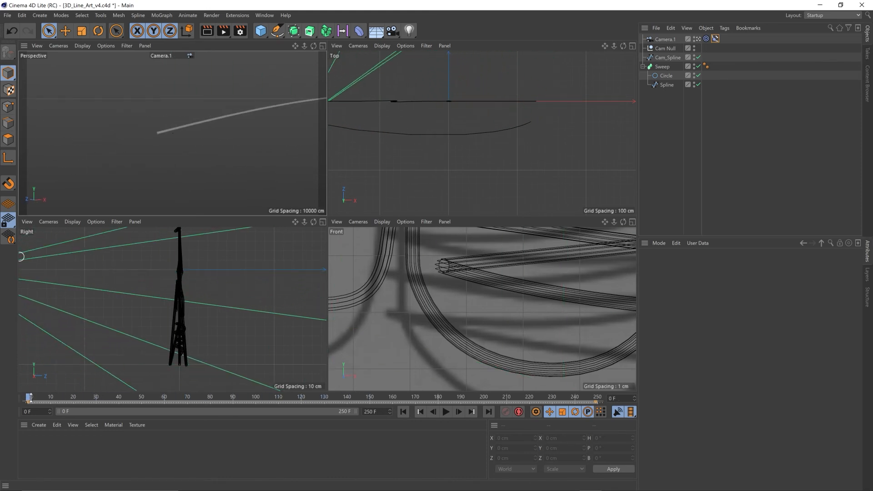
# Create a pure red material with saturation and value at 100% and apply it to the Sweep.
pyautogui.doubleClick(80, 447)
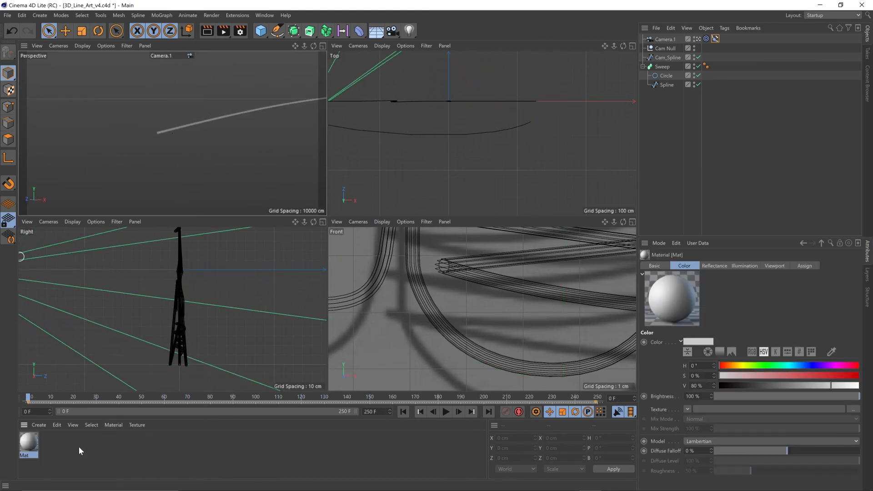
pyautogui.doubleClick(29, 442)
pyautogui.moveTo(288, 119); pyautogui.dragTo(441, 134)
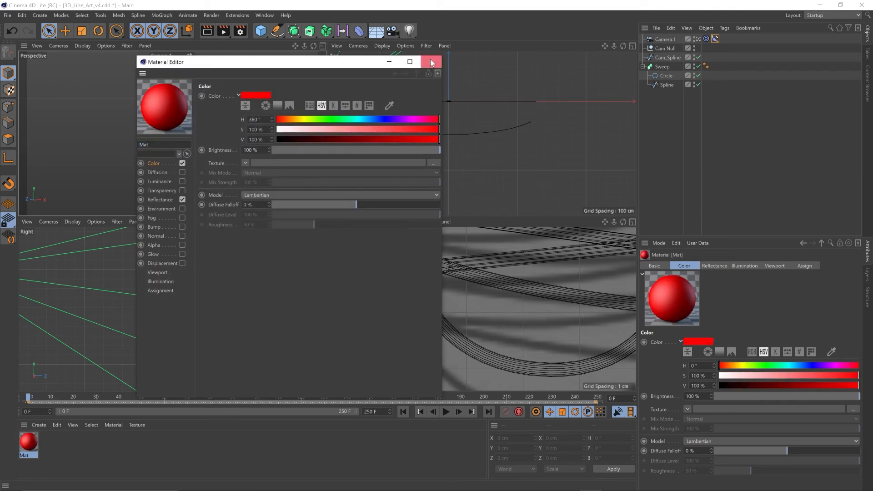
pyautogui.click(431, 62)
pyautogui.click(85, 455)
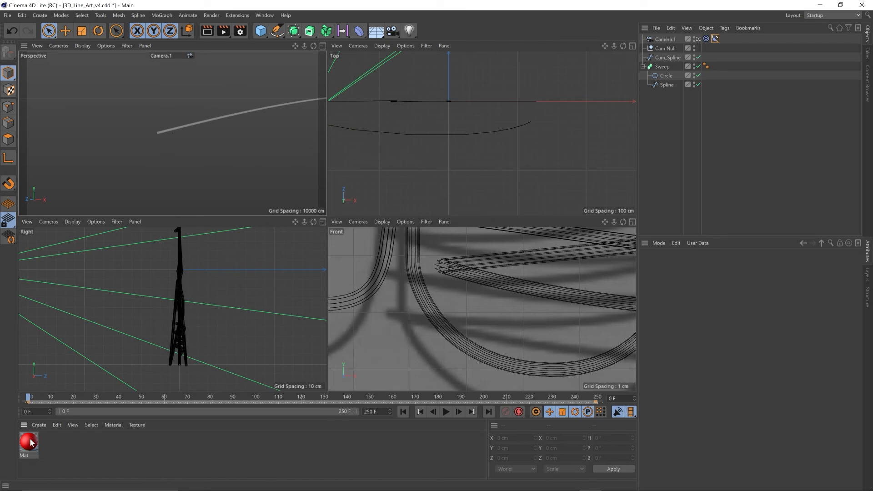
pyautogui.moveTo(661, 68); pyautogui.dragTo(662, 67)
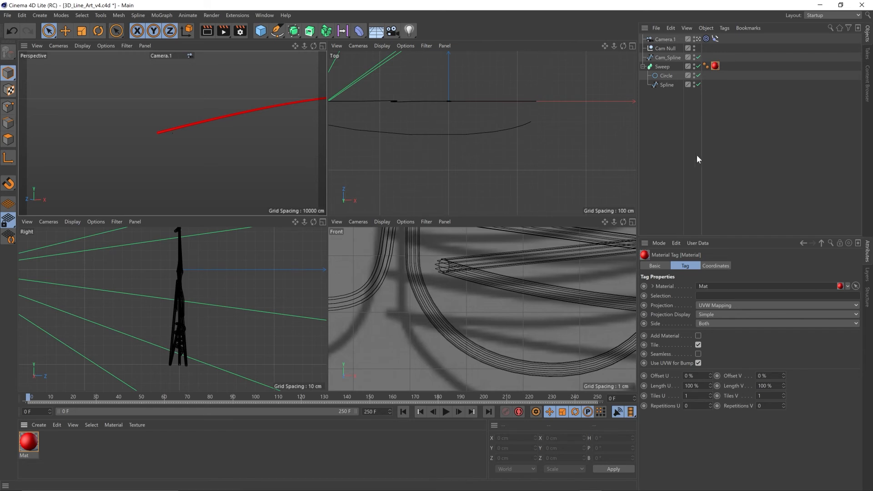
# Keyframe the Sweep's End Growth at 0% on frame 0 and 100% on frame 201, and play back the growing line.
pyautogui.click(663, 67)
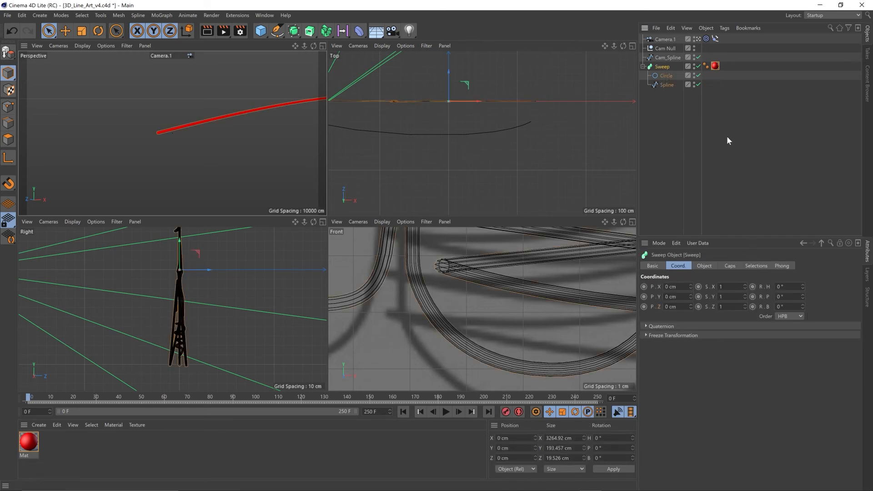
pyautogui.click(705, 267)
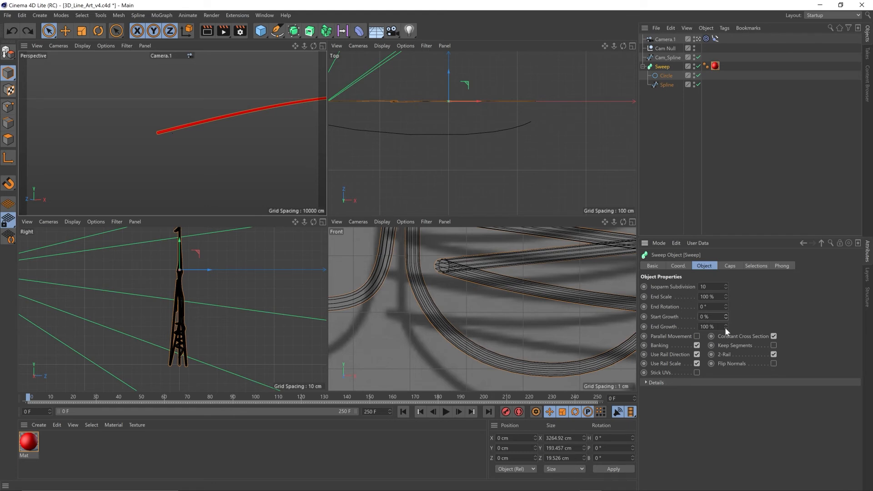
pyautogui.moveTo(726, 326); pyautogui.dragTo(726, 371)
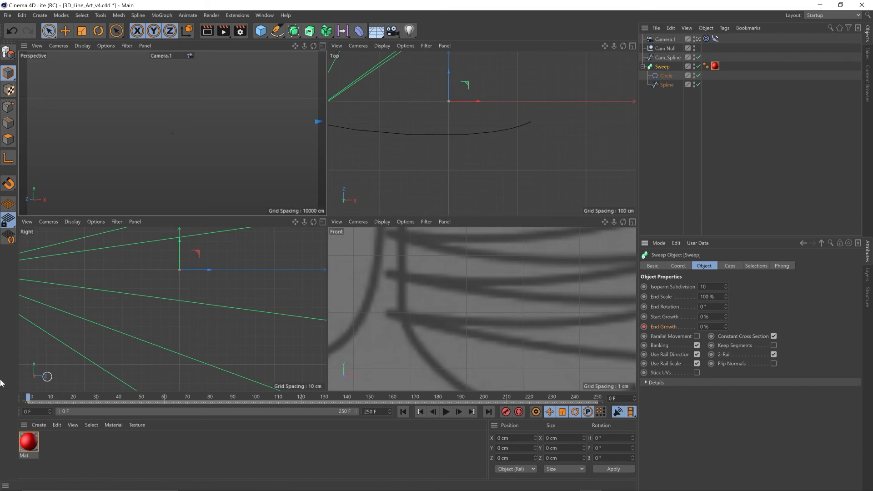
pyautogui.click(644, 327)
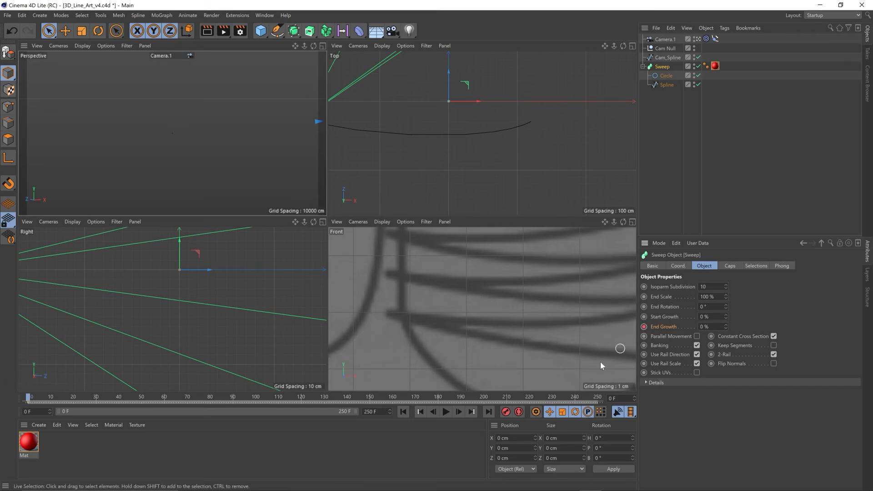
pyautogui.moveTo(439, 398); pyautogui.dragTo(486, 407)
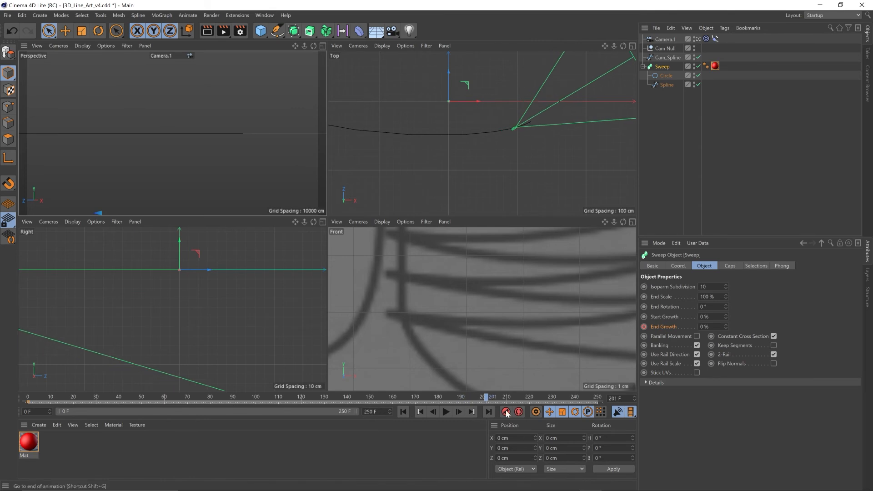
pyautogui.moveTo(726, 326); pyautogui.dragTo(726, 325)
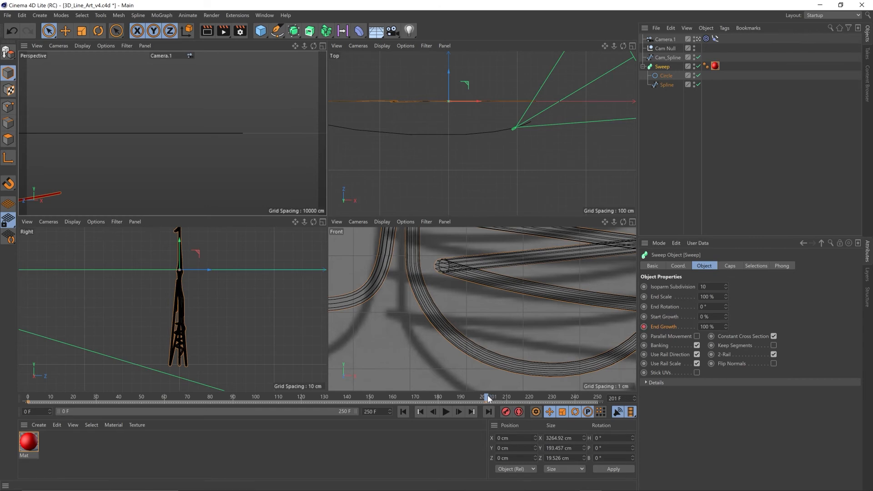
pyautogui.moveTo(488, 399); pyautogui.dragTo(0, 386)
pyautogui.press('F8')
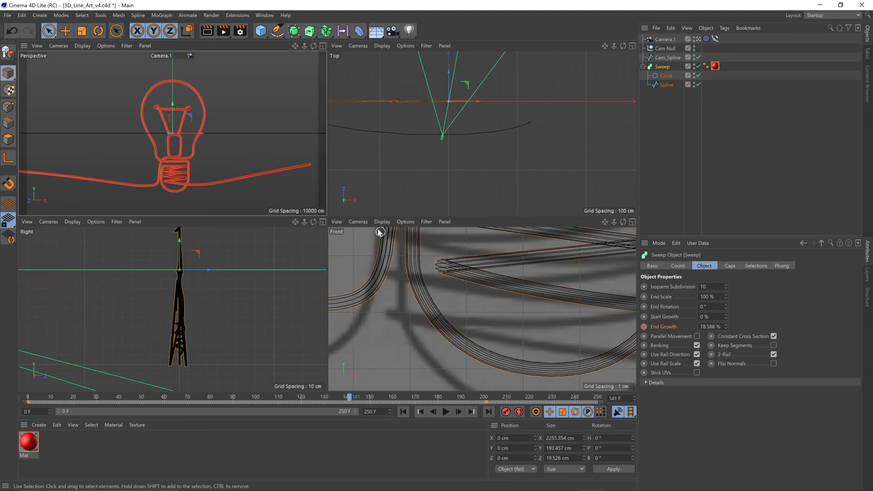
# Open the Dope Sheet timeline and expand the Sweep, Cam Null and Align to Spline tracks, showing the End Growth and Align to Spline position curves.
pyautogui.click(264, 16)
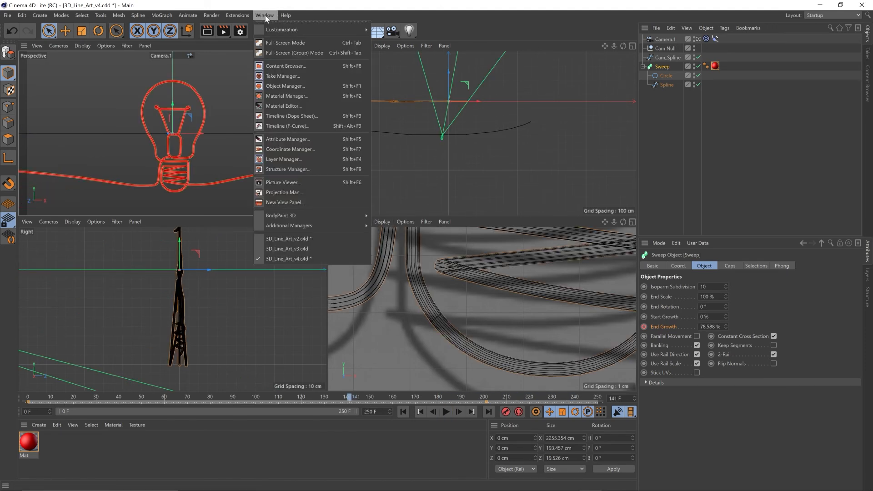
pyautogui.click(320, 116)
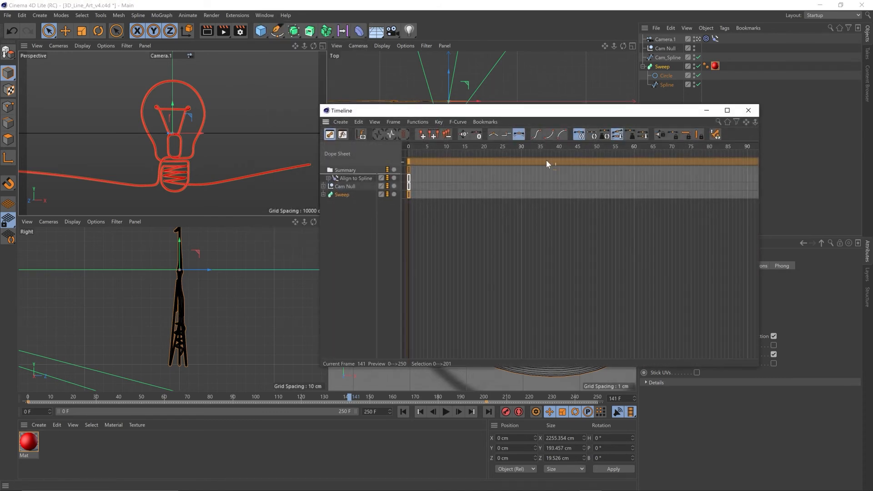
pyautogui.moveTo(492, 109); pyautogui.dragTo(527, 71)
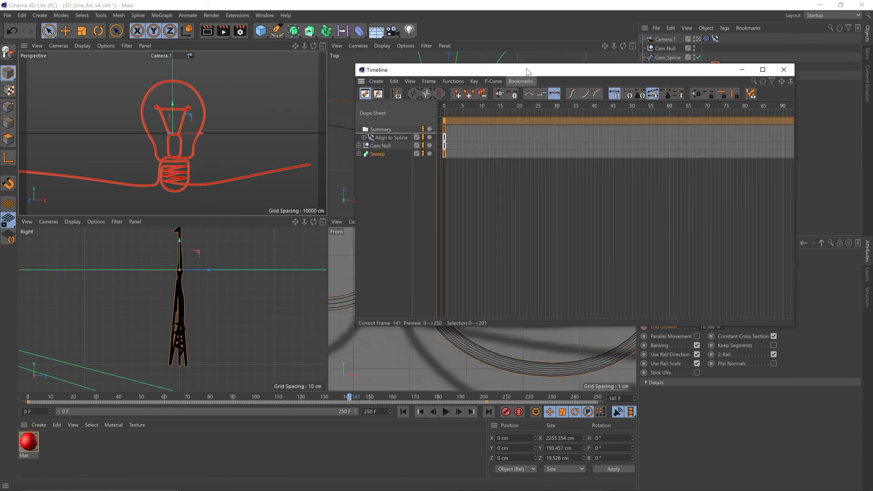
pyautogui.click(359, 155)
pyautogui.click(358, 154)
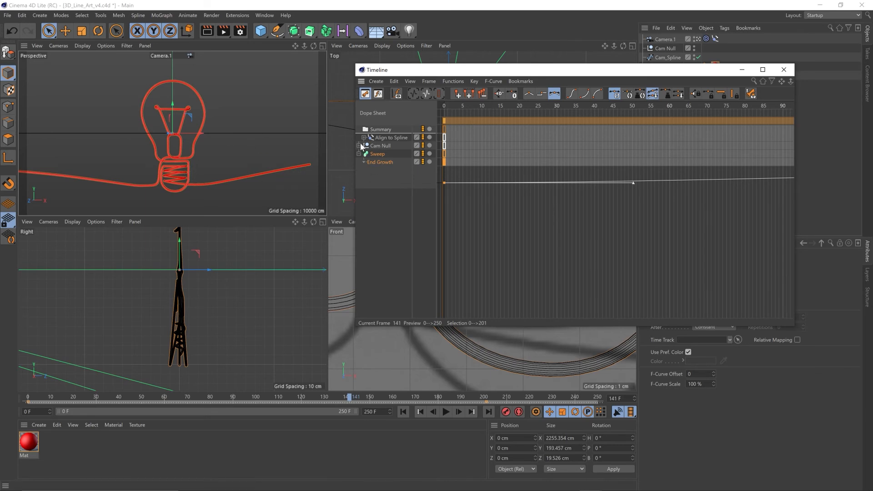
pyautogui.click(359, 146)
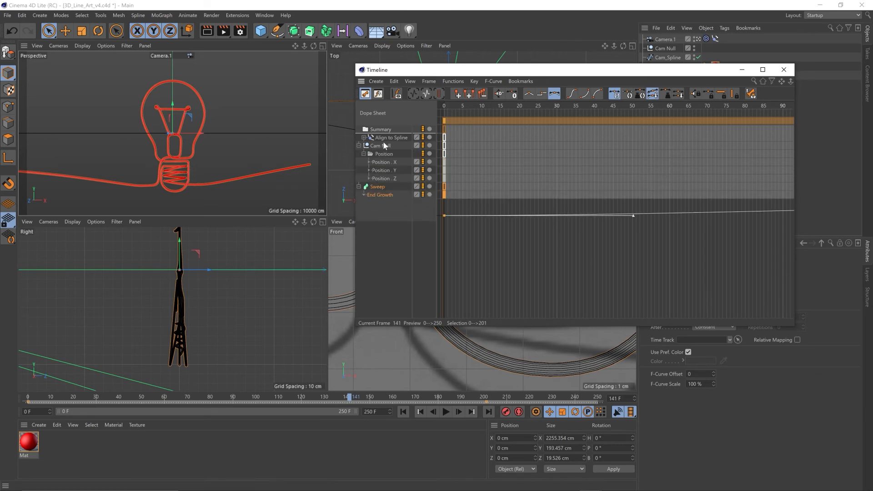
pyautogui.click(364, 137)
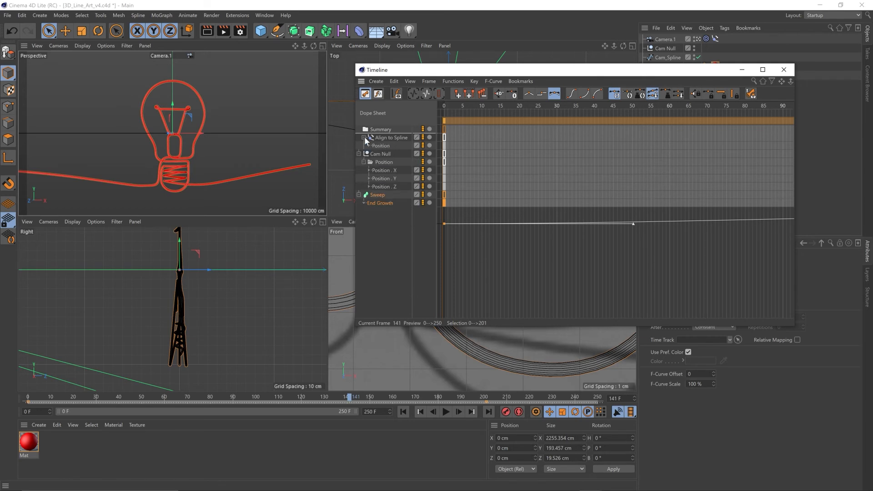
pyautogui.click(368, 146)
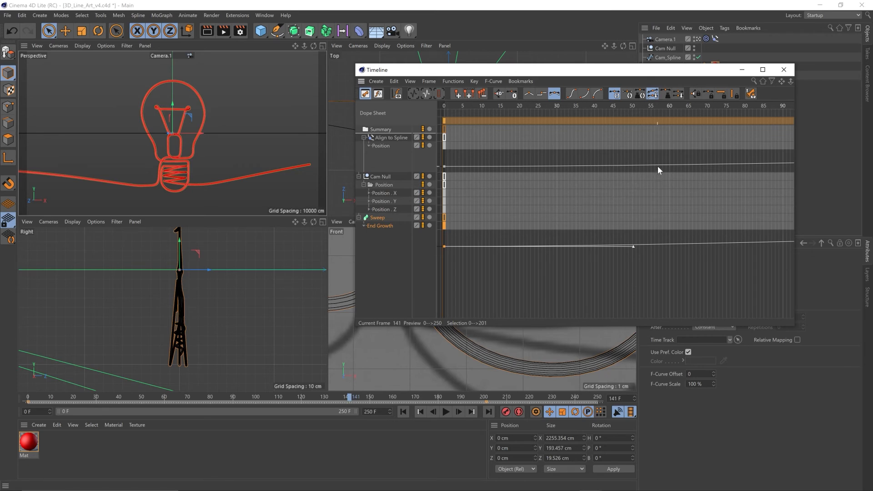
# Straighten the Sweep's End Growth curve by adjusting the tangents of both keys so the line grows at an even speed.
pyautogui.keyDown('alt'); pyautogui.moveTo(657, 166); pyautogui.dragTo(616, 166, button='right'); pyautogui.keyUp('alt')
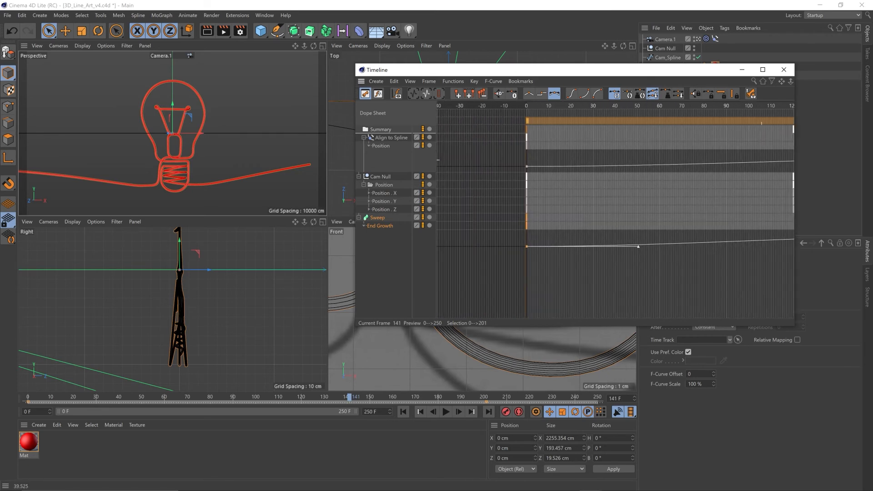
pyautogui.keyDown('alt'); pyautogui.moveTo(760, 168); pyautogui.dragTo(720, 167, button='middle'); pyautogui.keyUp('alt')
pyautogui.keyDown('alt'); pyautogui.moveTo(760, 167); pyautogui.dragTo(711, 168, button='right'); pyautogui.keyUp('alt')
pyautogui.keyDown('alt'); pyautogui.moveTo(761, 168); pyautogui.dragTo(726, 168, button='middle'); pyautogui.keyUp('alt')
pyautogui.keyDown('alt'); pyautogui.moveTo(761, 168); pyautogui.dragTo(747, 167, button='right'); pyautogui.keyUp('alt')
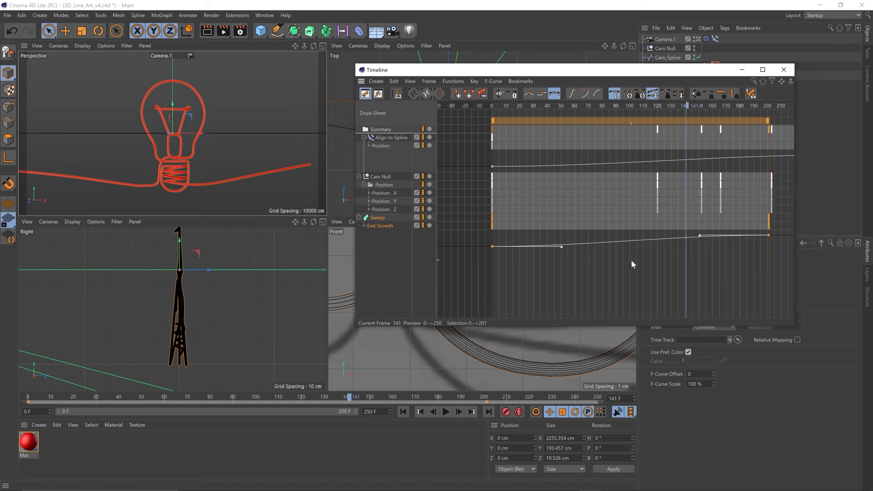
pyautogui.click(562, 248)
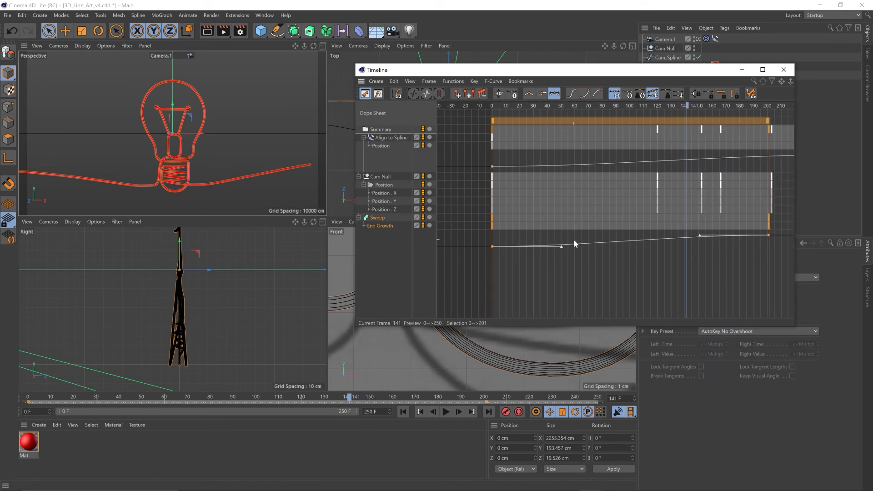
pyautogui.moveTo(701, 237); pyautogui.dragTo(701, 241)
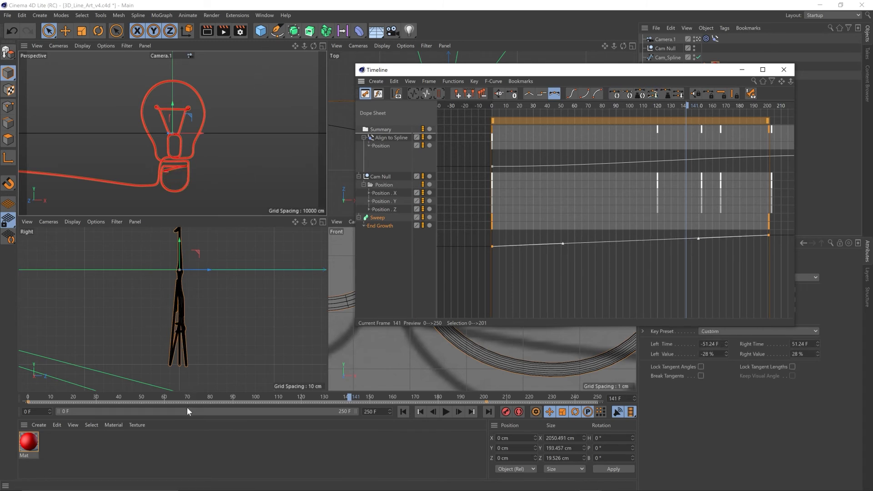
# Play the animation from frame 0, move the Cam Null position key from frame 196 to frame 193, and check frame 165.
pyautogui.moveTo(196, 396); pyautogui.dragTo(17, 394)
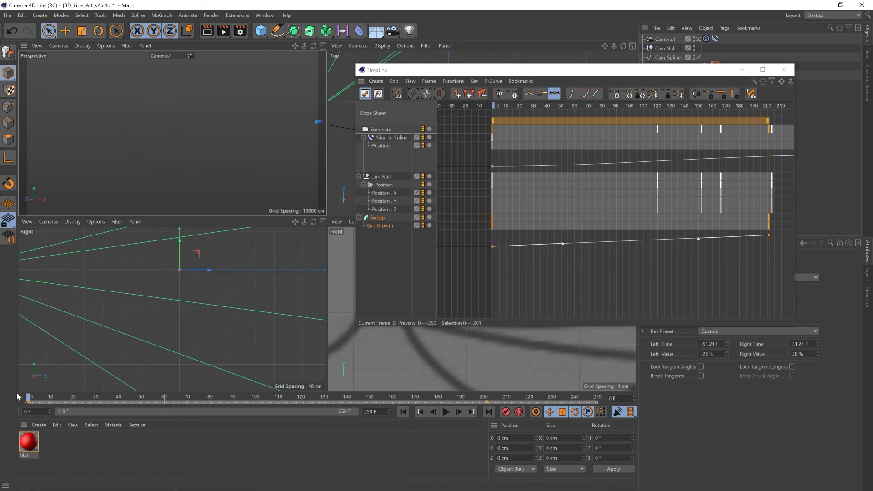
pyautogui.press('F8')
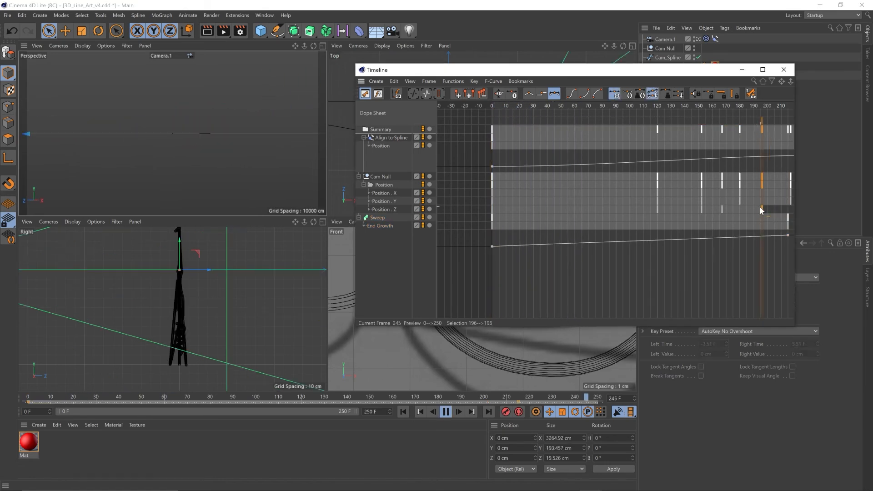
pyautogui.moveTo(762, 209); pyautogui.dragTo(757, 209)
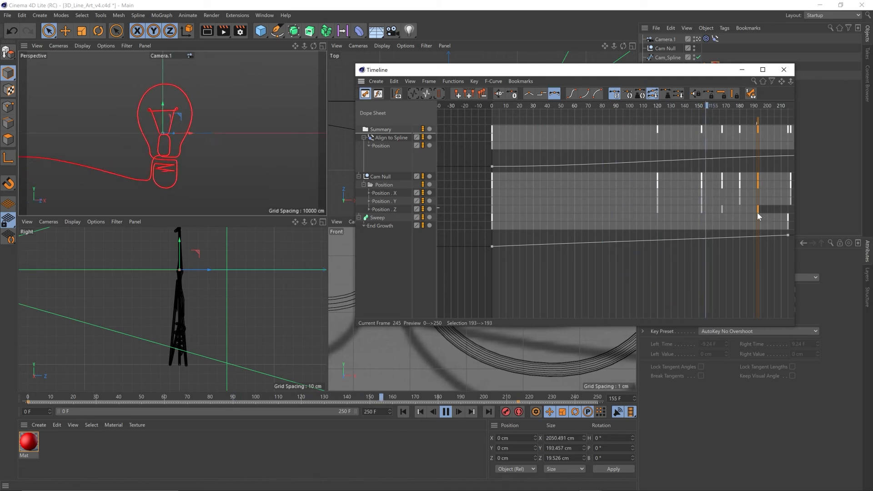
pyautogui.moveTo(715, 108)
pyautogui.mouseDown()
pyautogui.moveTo(729, 108)
pyautogui.moveTo(702, 110)
pyautogui.moveTo(721, 108)
pyautogui.mouseUp()
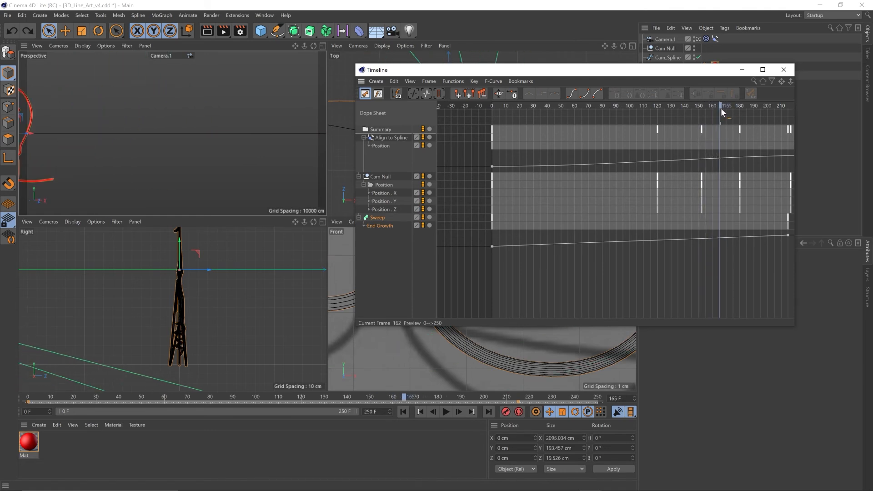
# Shift both End Growth keys earlier so they sit at frames -16 and 199, and play back the growth from frame 0.
pyautogui.click(381, 225)
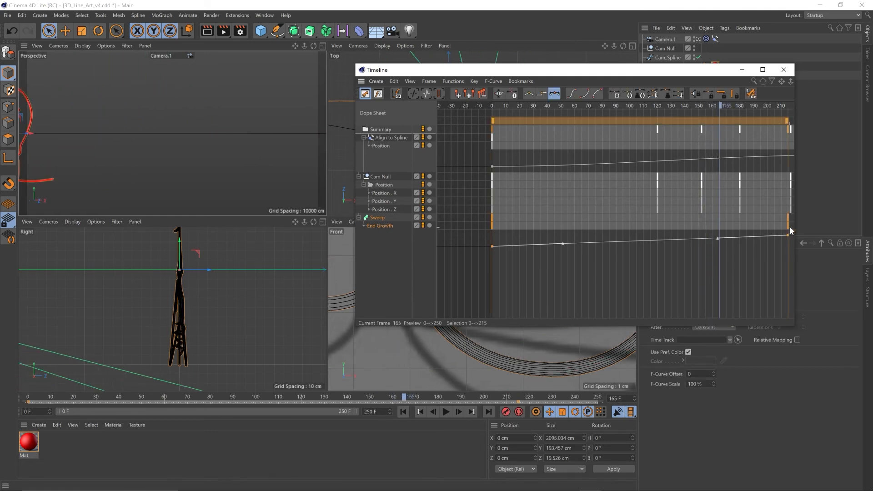
pyautogui.moveTo(788, 220); pyautogui.dragTo(766, 221)
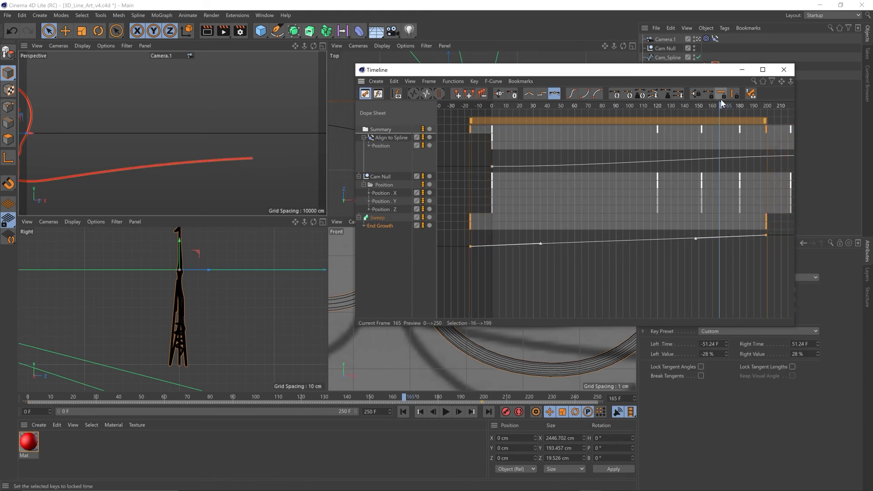
pyautogui.moveTo(721, 105); pyautogui.dragTo(446, 127)
pyautogui.press('F8')
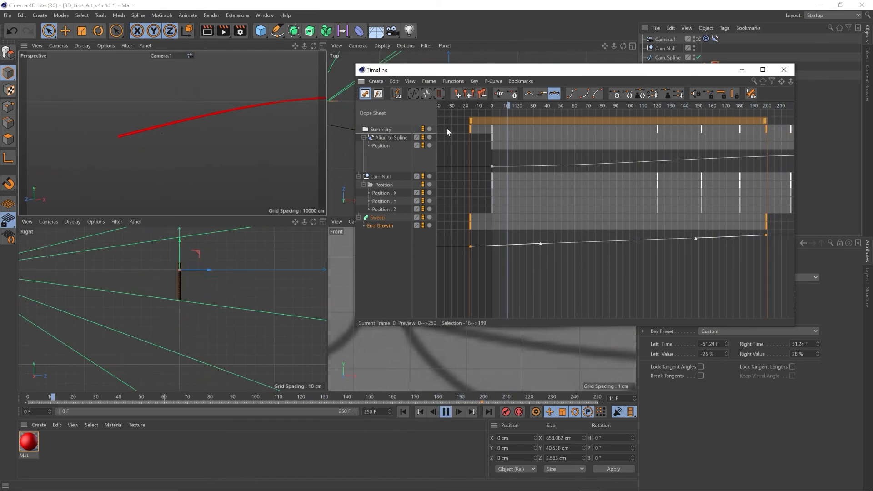
pyautogui.press('F8')
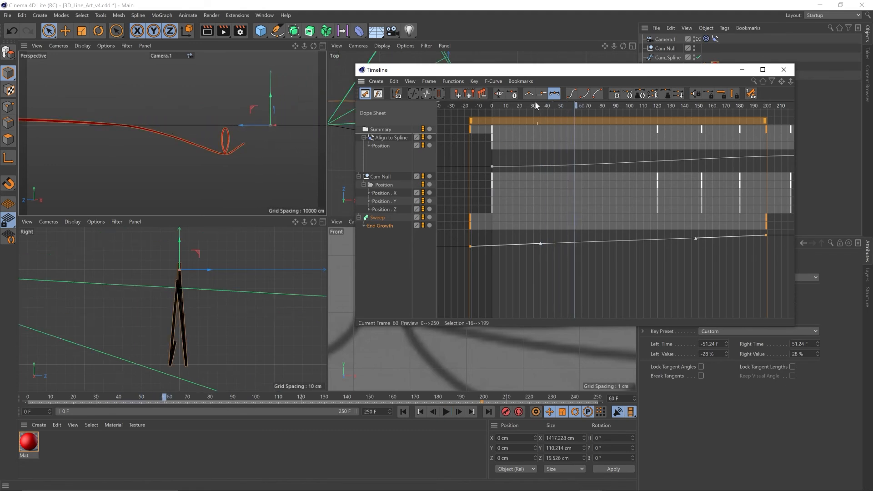
# Move only the first End Growth key back to frame 0 and play the animation.
pyautogui.moveTo(534, 102); pyautogui.dragTo(465, 135)
pyautogui.click(478, 145)
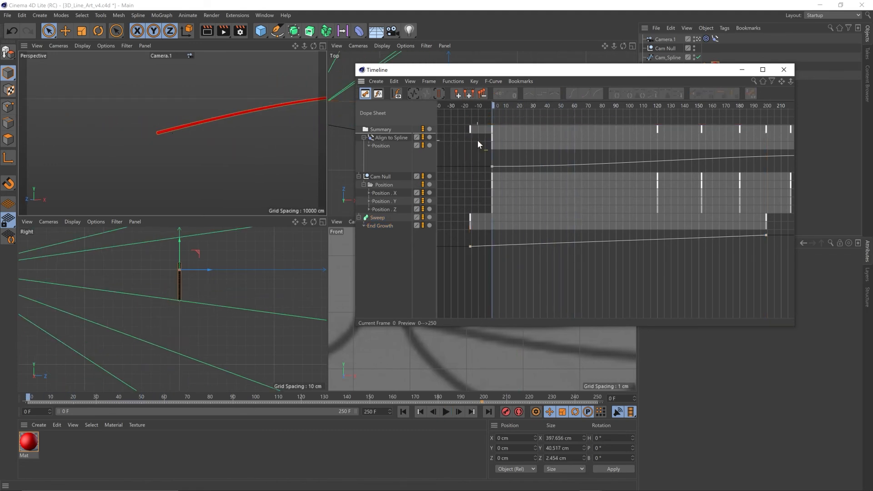
pyautogui.moveTo(474, 213); pyautogui.dragTo(490, 131)
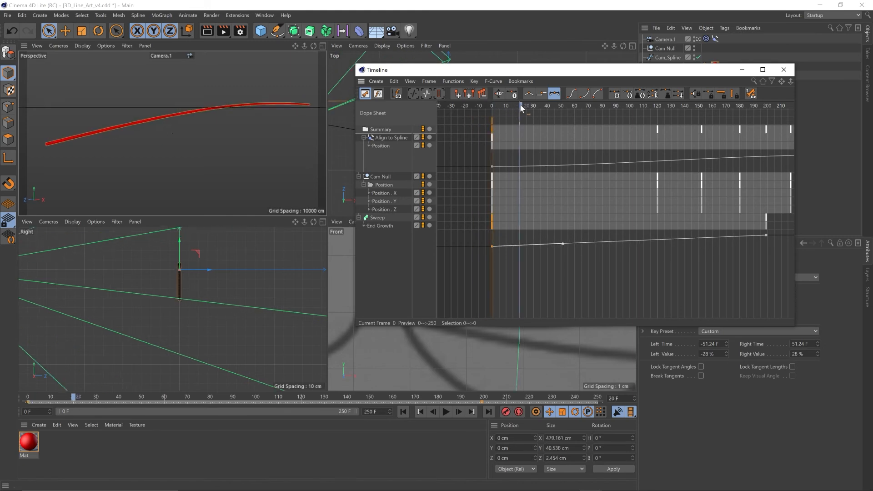
pyautogui.press('F8')
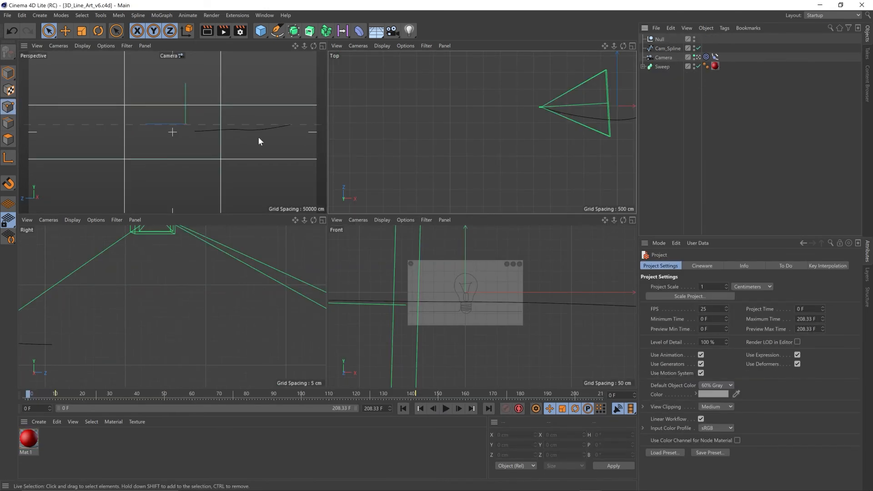
# Save the 3D_Line_Art_v6 project, switch to After Effects, and scrub the Cineware composition to 0:00:01:10.
pyautogui.click(7, 15)
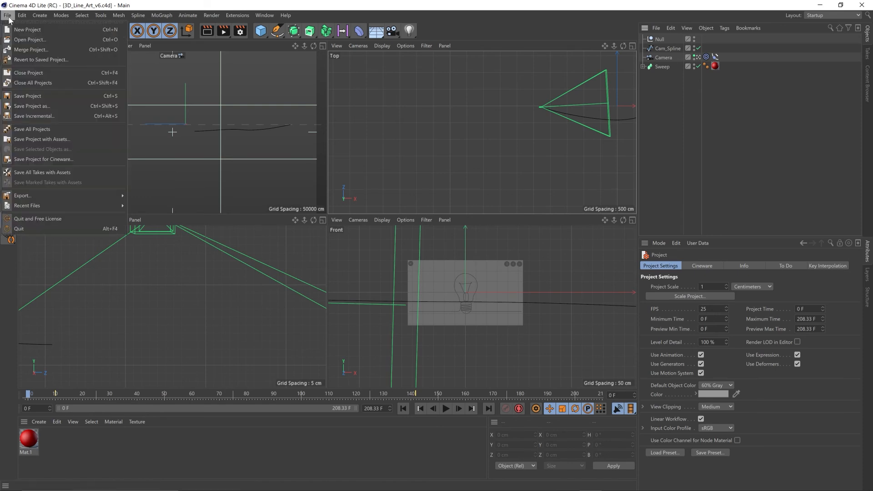
pyautogui.click(65, 98)
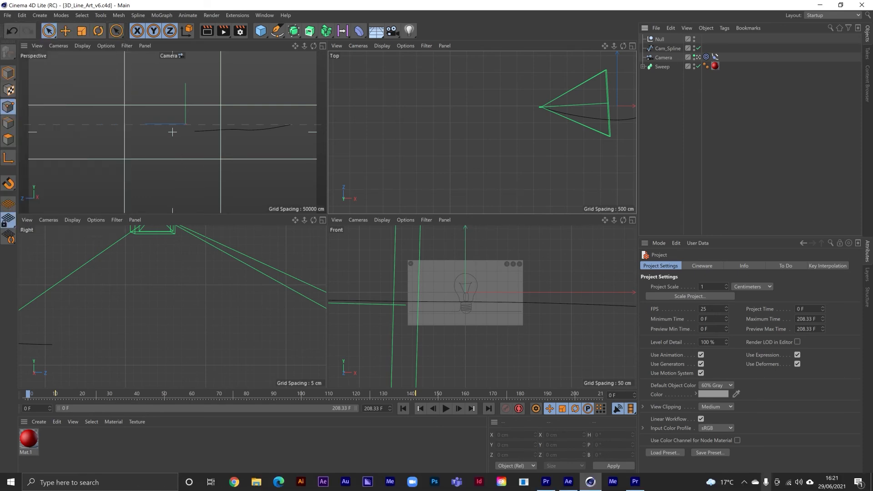
pyautogui.click(568, 481)
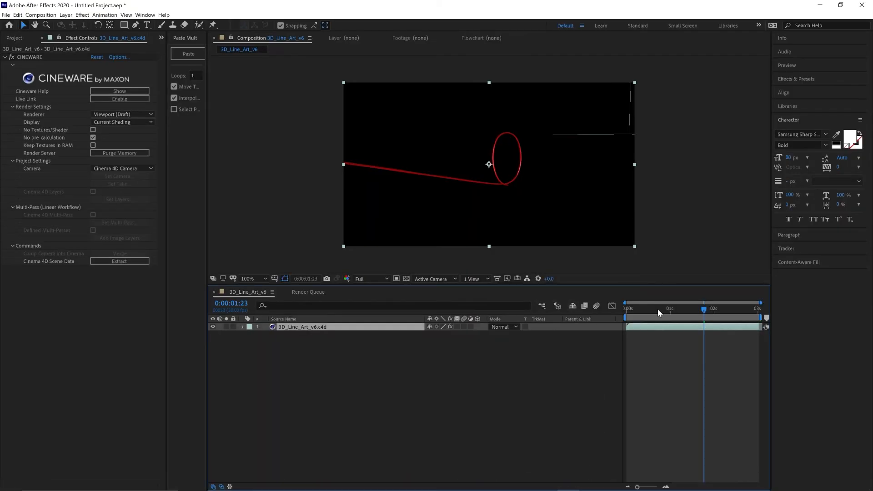
pyautogui.moveTo(658, 309); pyautogui.dragTo(685, 310)
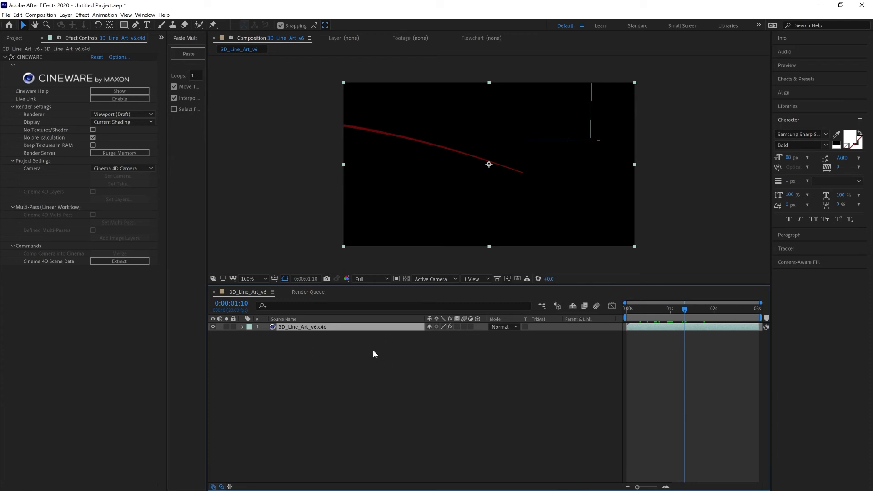
# Extend the 3D_Line_Art_v6 composition's duration to 10 seconds.
pyautogui.click(272, 293)
pyautogui.click(326, 339)
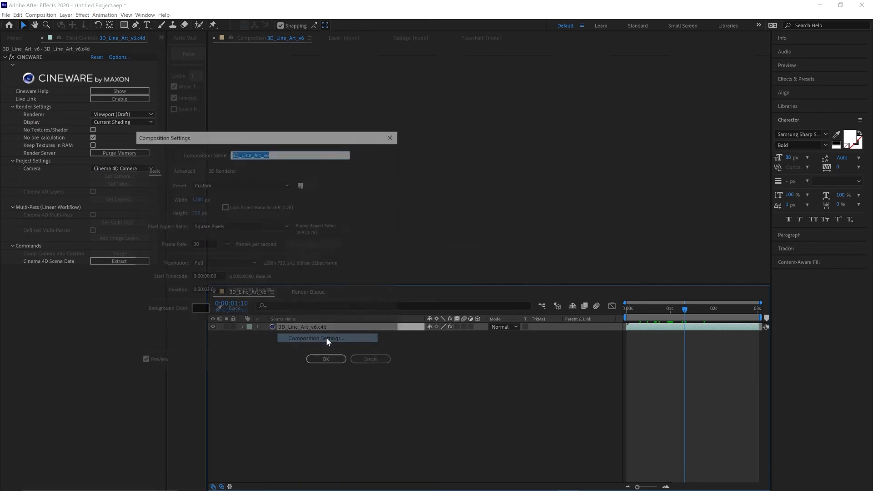
pyautogui.click(208, 293)
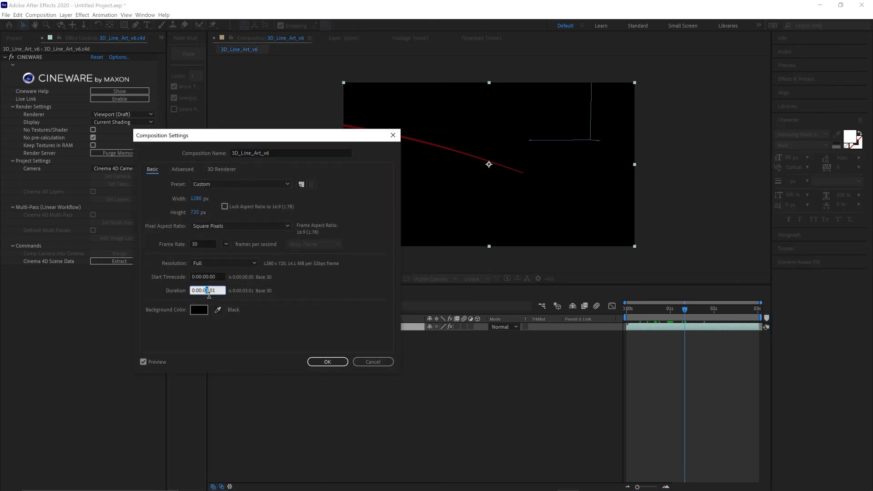
pyautogui.press('BackSpace')
pyautogui.write('10')
pyautogui.press('Return')
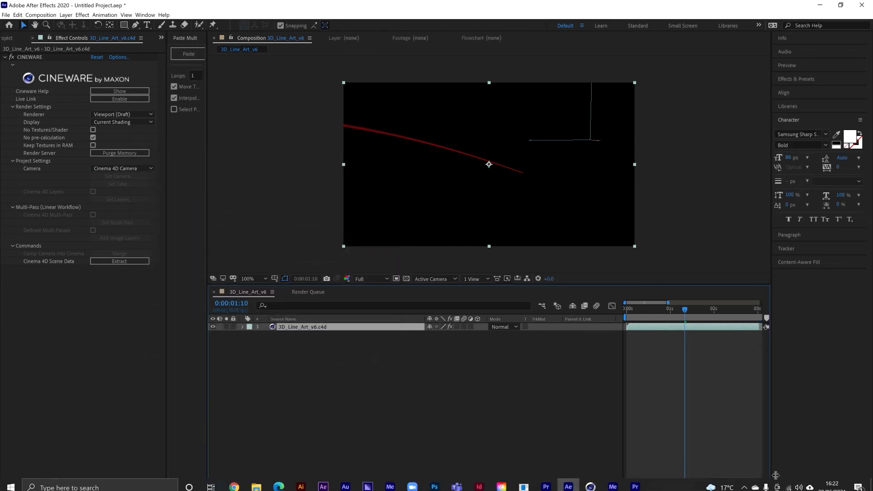
# Stretch the 3D_Line_Art_v6.c4d layer's out point to its full length and preview the composition from the start.
pyautogui.moveTo(652, 487); pyautogui.dragTo(637, 487)
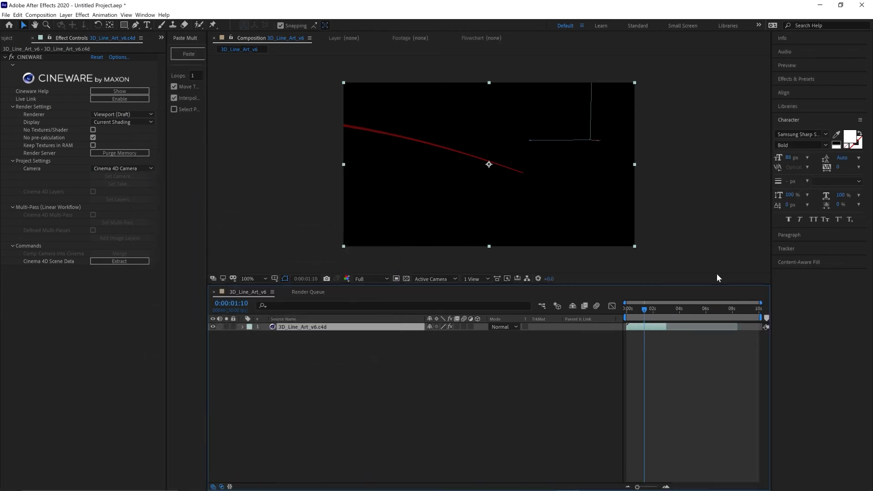
pyautogui.moveTo(671, 328); pyautogui.dragTo(736, 328)
pyautogui.moveTo(693, 305); pyautogui.dragTo(595, 312)
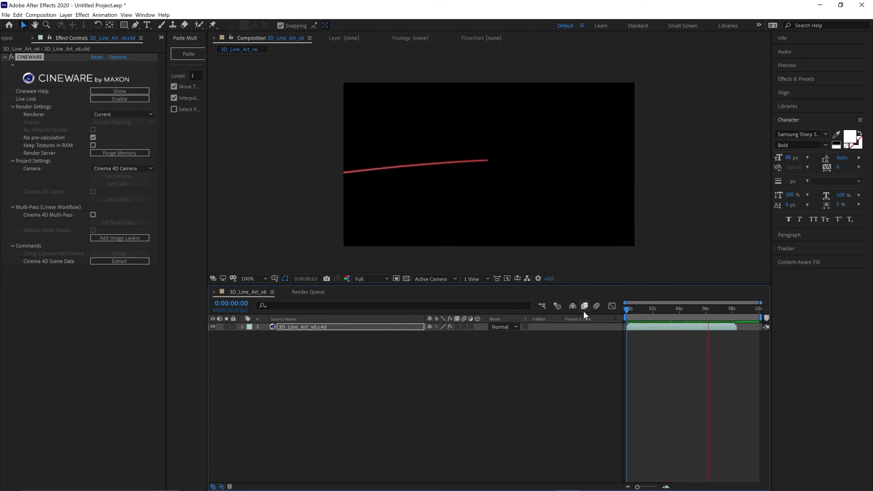
pyautogui.press('space')
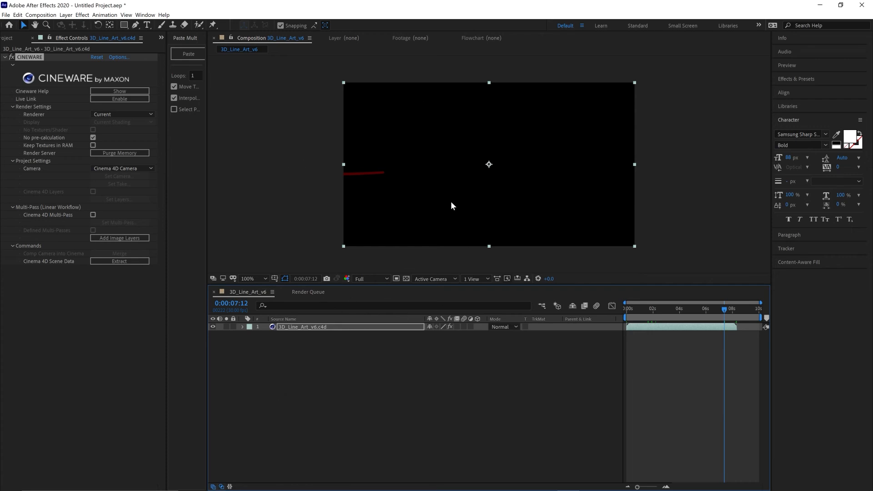
# Switch back to Cinema 4D and create a new default material.
pyautogui.moveTo(482, 489)
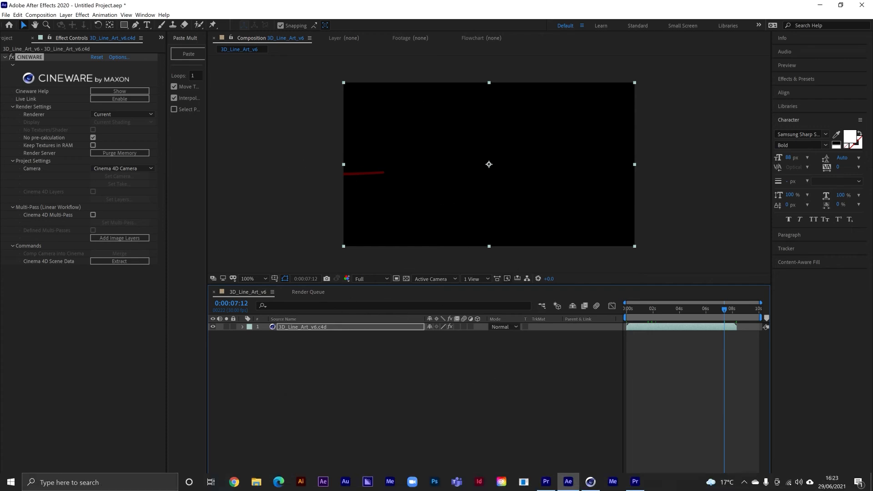
pyautogui.click(591, 481)
pyautogui.click(61, 443)
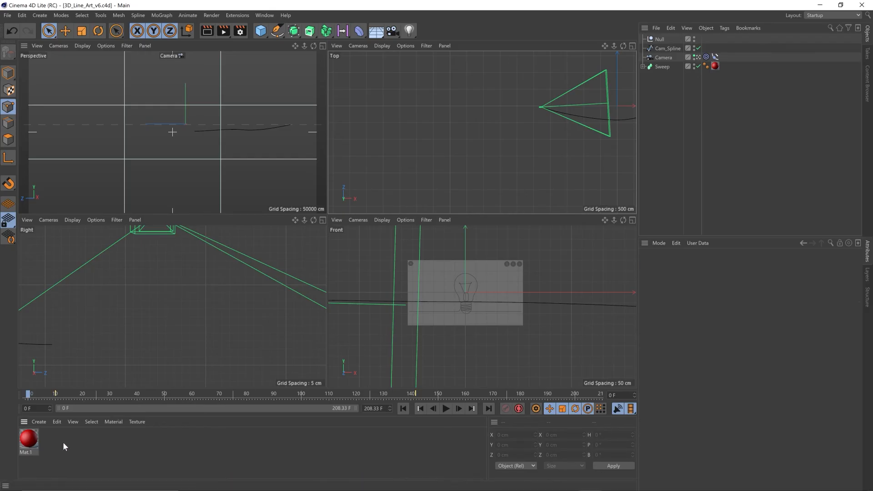
pyautogui.doubleClick(61, 438)
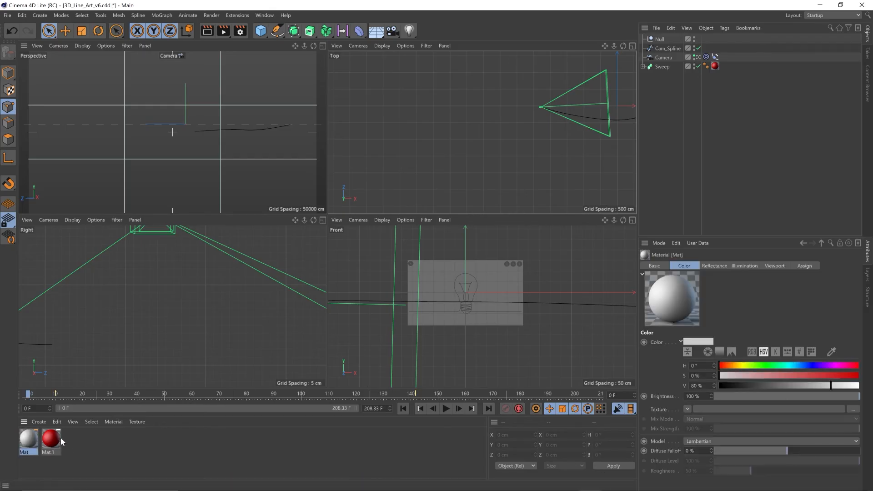
# Turn off the Color and Reflectance channels of the new Mat material and enable its Luminance channel.
pyautogui.doubleClick(30, 438)
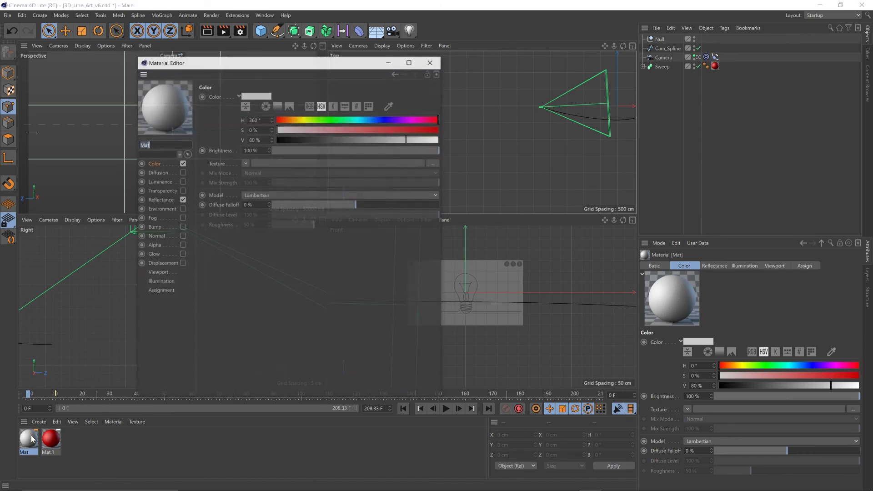
pyautogui.moveTo(222, 67); pyautogui.dragTo(357, 72)
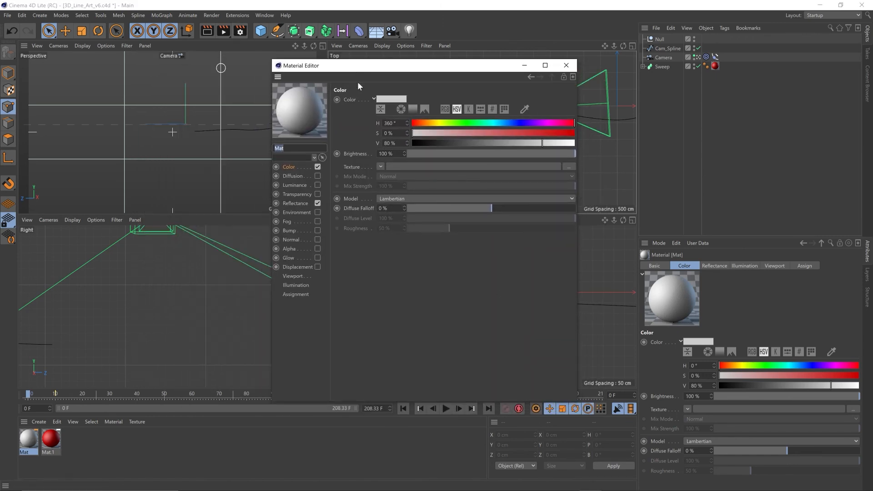
pyautogui.click(317, 166)
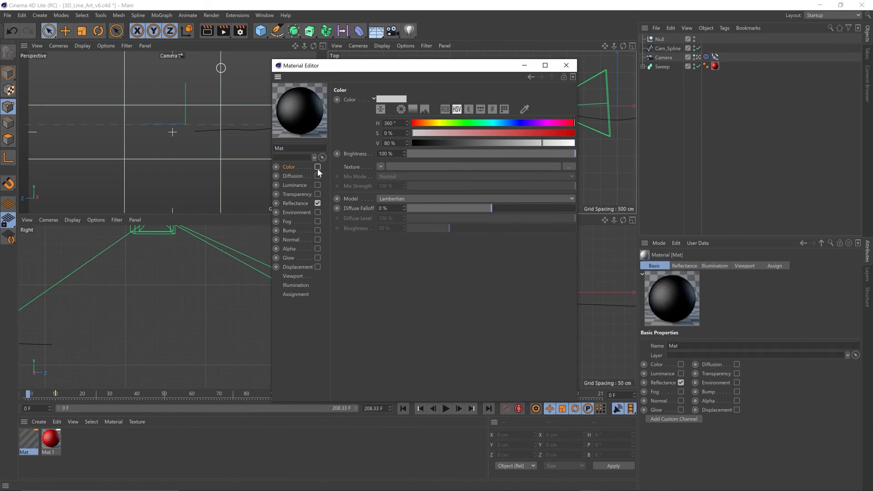
pyautogui.click(318, 204)
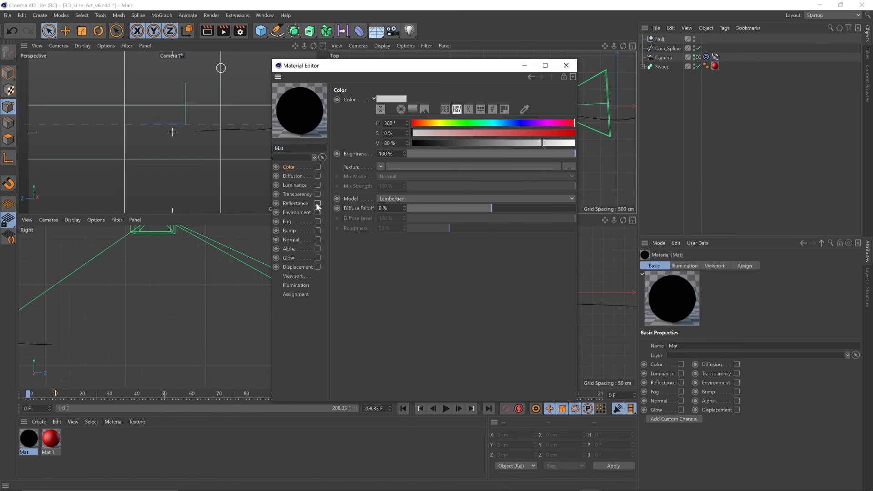
pyautogui.click(304, 185)
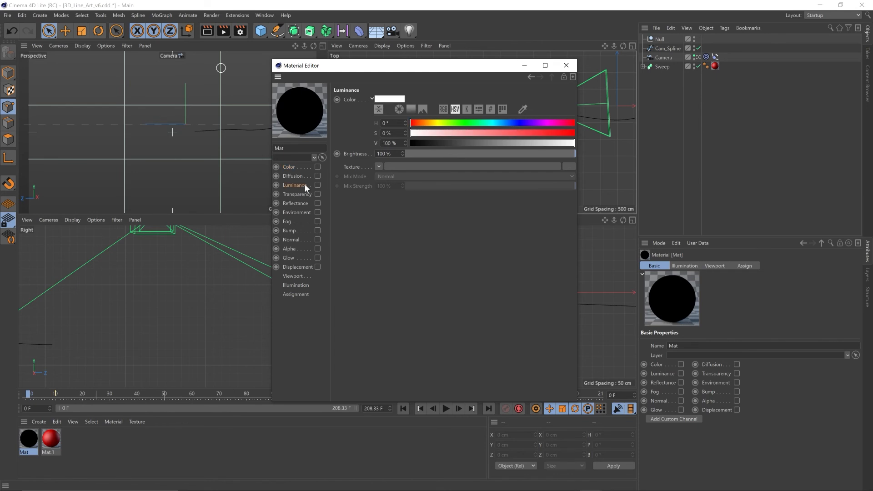
pyautogui.click(318, 185)
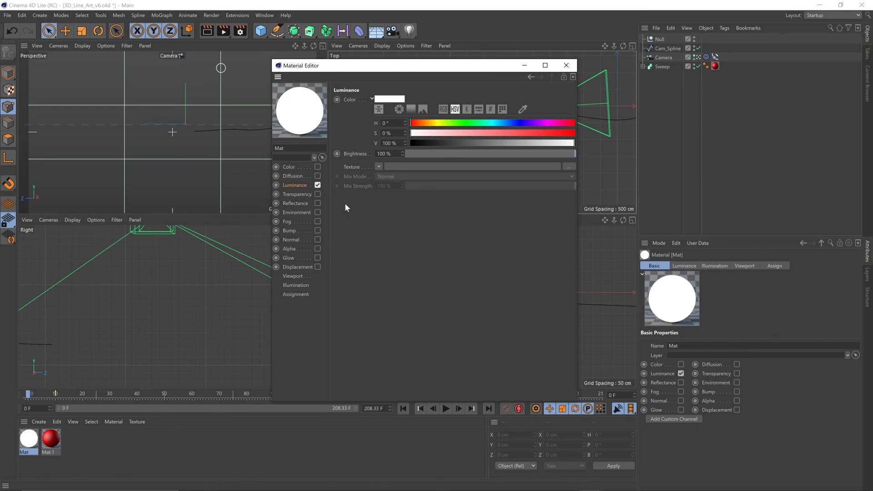
# Load a Noise shader as the texture of Mat's Luminance channel.
pyautogui.click(379, 166)
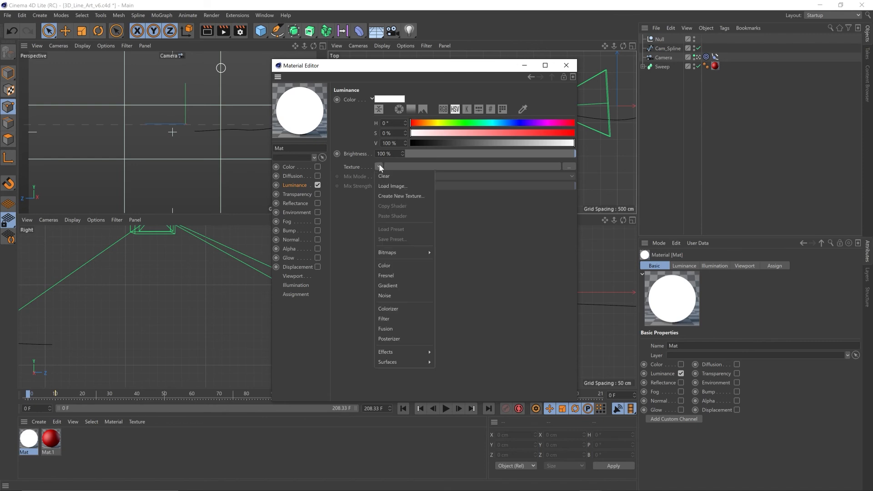
pyautogui.click(408, 295)
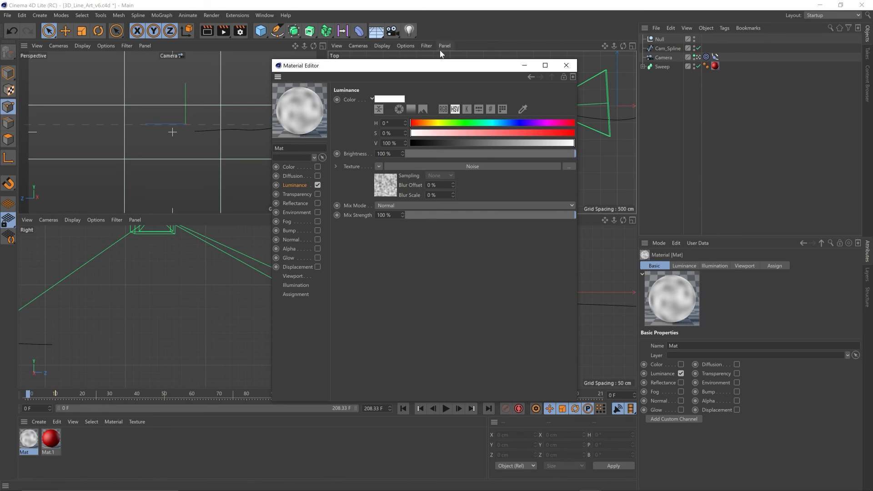
pyautogui.moveTo(367, 65); pyautogui.dragTo(415, 91)
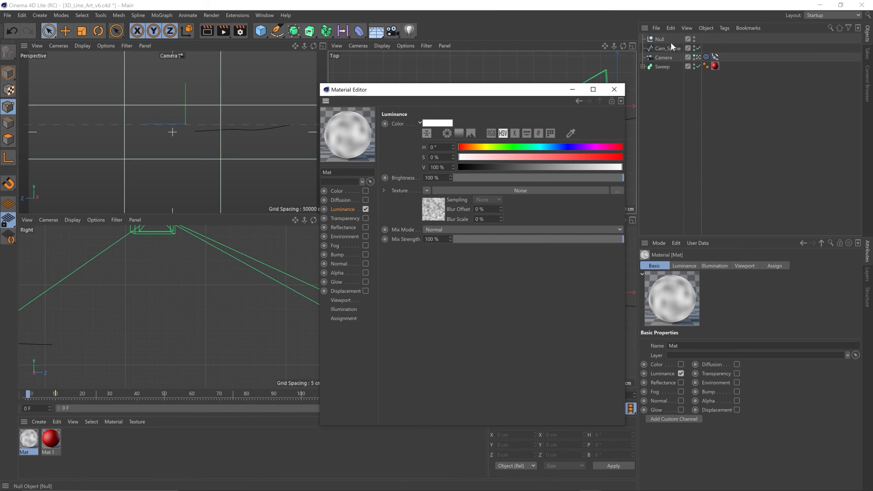
# Maximize the Perspective view, go to frame 120, and replace the Sweep's red material with Mat.
pyautogui.click(323, 46)
pyautogui.moveTo(390, 88); pyautogui.dragTo(414, 92)
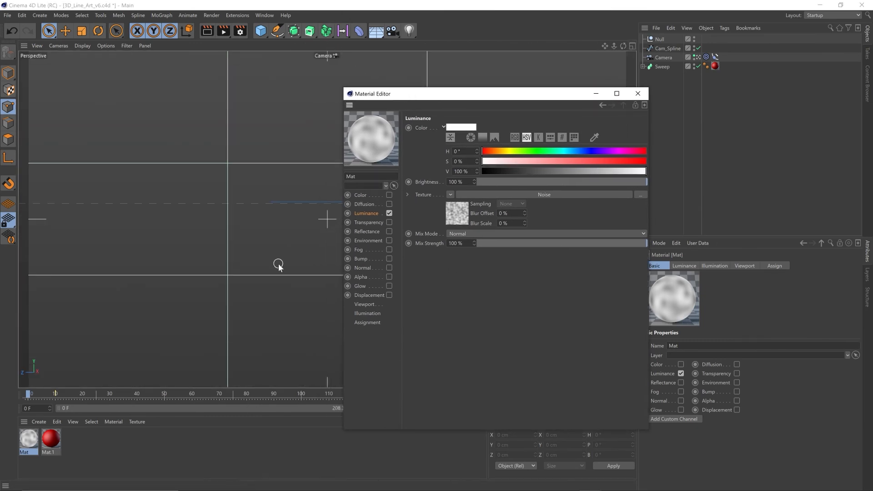
pyautogui.moveTo(211, 392); pyautogui.dragTo(356, 392)
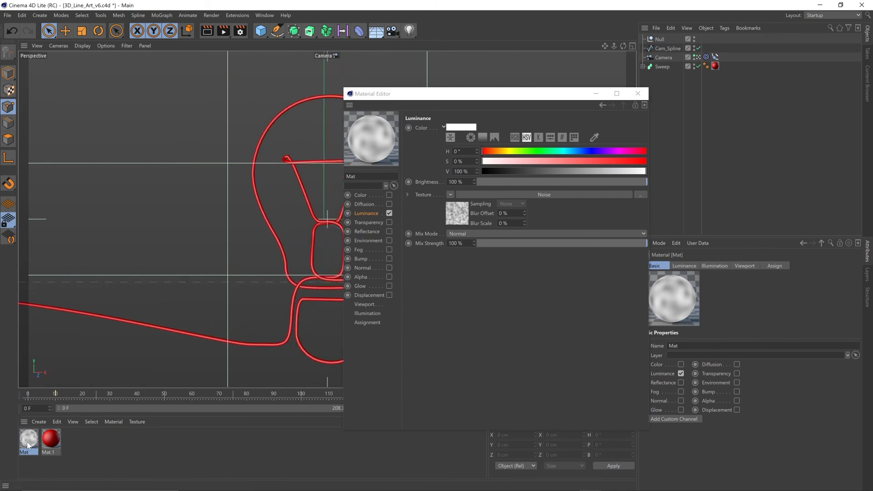
pyautogui.moveTo(28, 440); pyautogui.dragTo(715, 67)
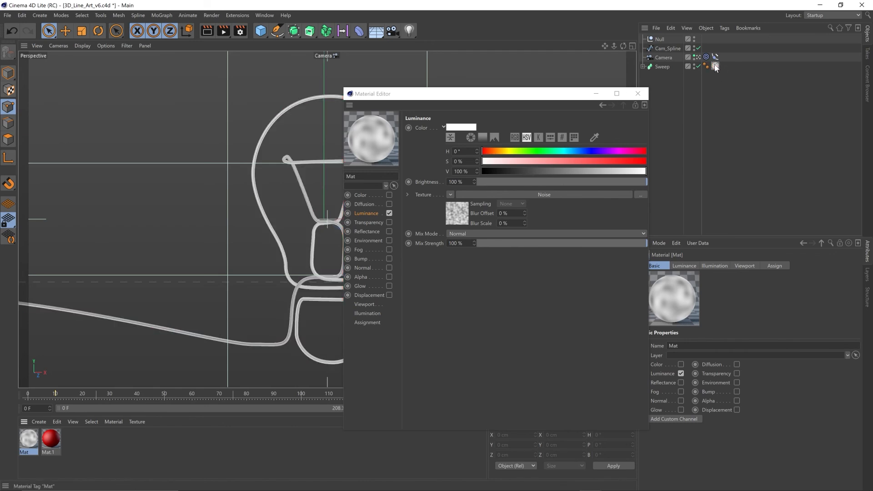
pyautogui.moveTo(405, 94); pyautogui.dragTo(505, 111)
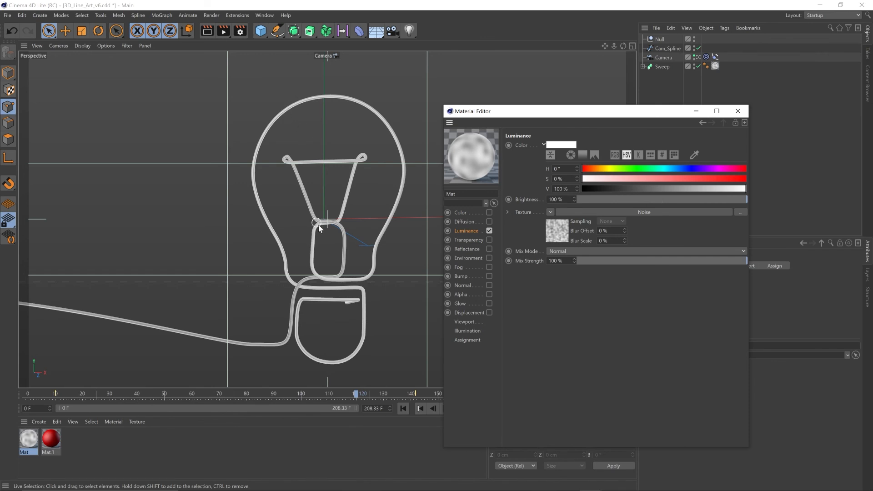
# Set Color 1 of the Noise shader to a bright blue with hue 193°, saturation 100% and value 100%.
pyautogui.click(558, 225)
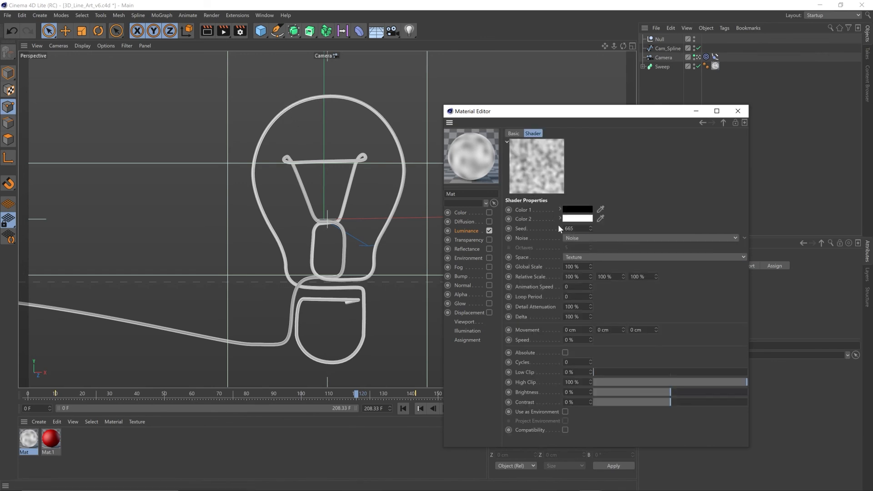
pyautogui.click(583, 209)
pyautogui.moveTo(591, 220); pyautogui.dragTo(673, 219)
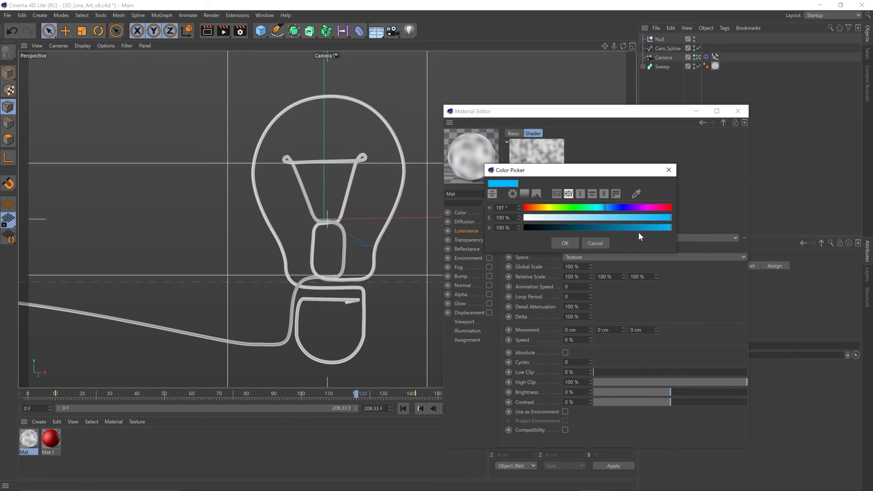
pyautogui.moveTo(605, 208); pyautogui.dragTo(604, 211)
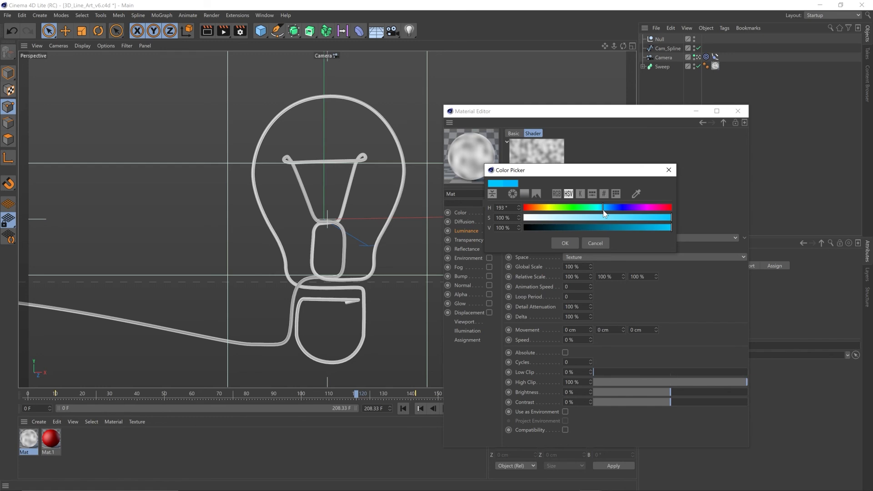
pyautogui.click(565, 243)
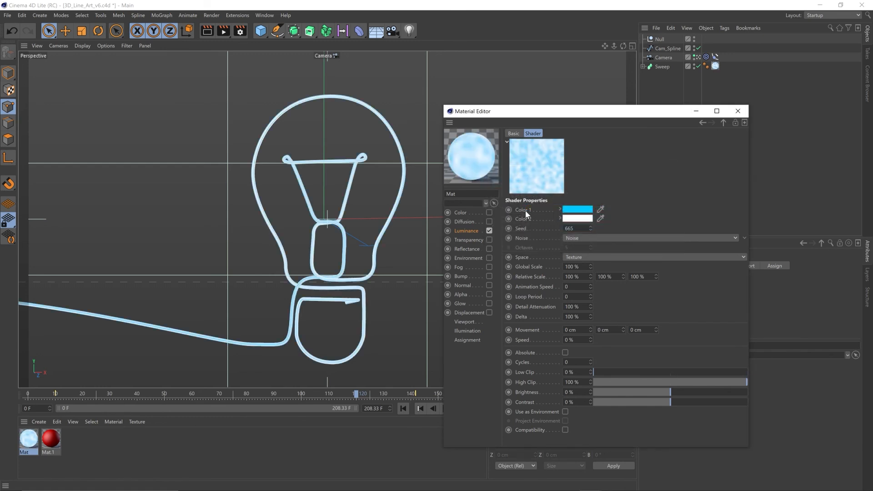
# Copy the Noise shader's Color 1 and paste it into Color 2.
pyautogui.rightClick(525, 212)
pyautogui.click(557, 253)
pyautogui.rightClick(526, 219)
pyautogui.moveTo(544, 227)
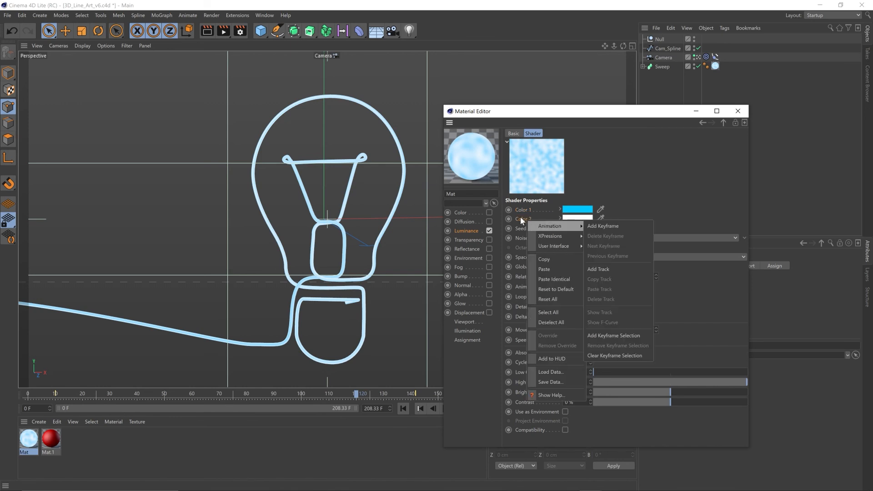
pyautogui.click(520, 216)
pyautogui.rightClick(520, 216)
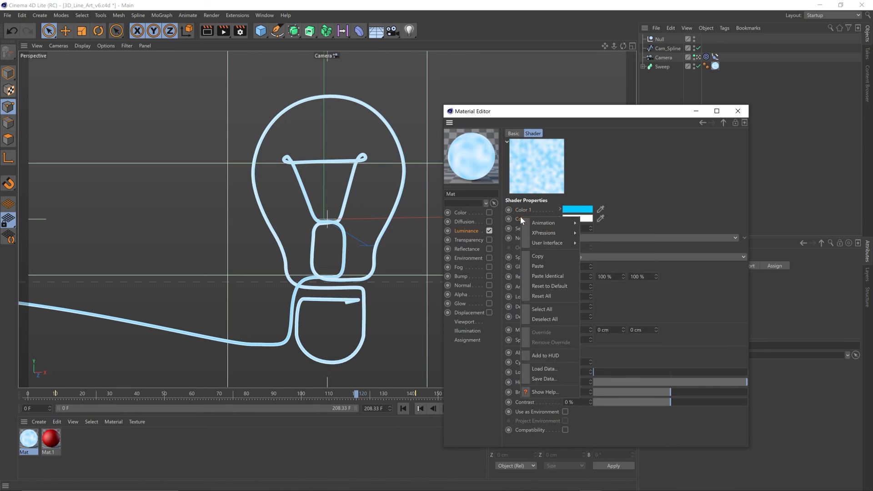
pyautogui.click(556, 266)
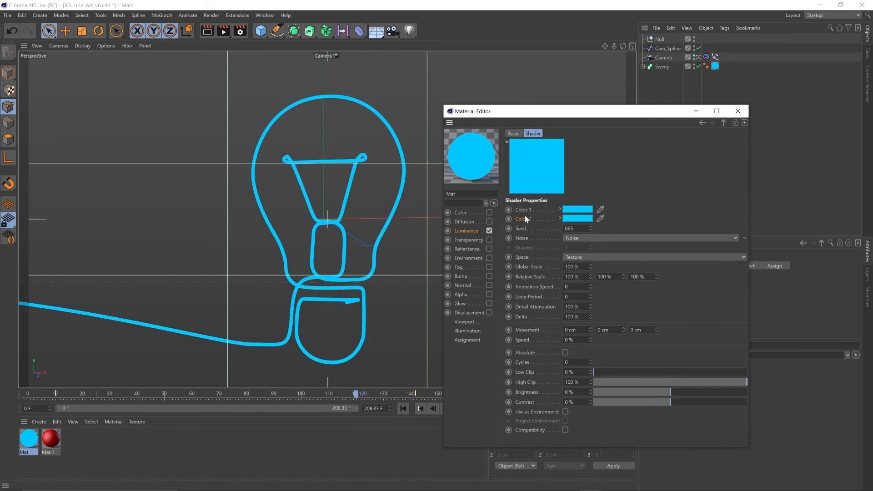
# Lower Color 2's saturation to 53% and darken Color 1 to a deeper blue.
pyautogui.click(577, 219)
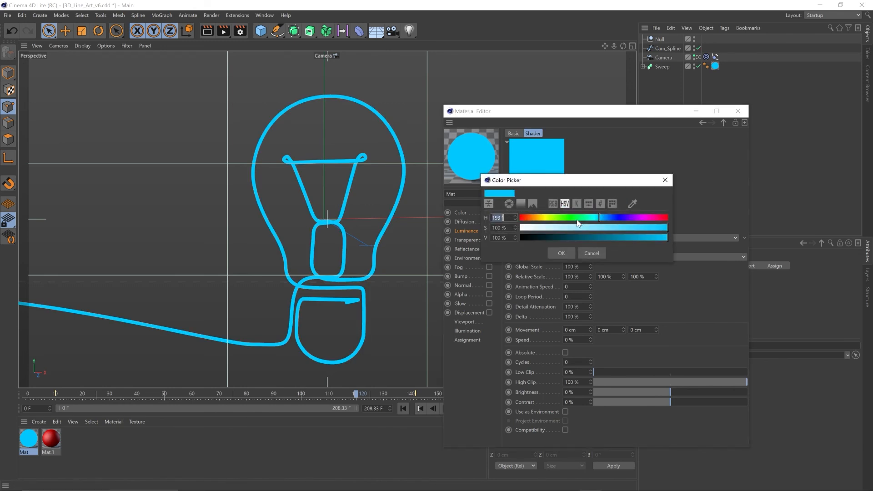
pyautogui.moveTo(662, 230); pyautogui.dragTo(586, 230)
pyautogui.click(564, 253)
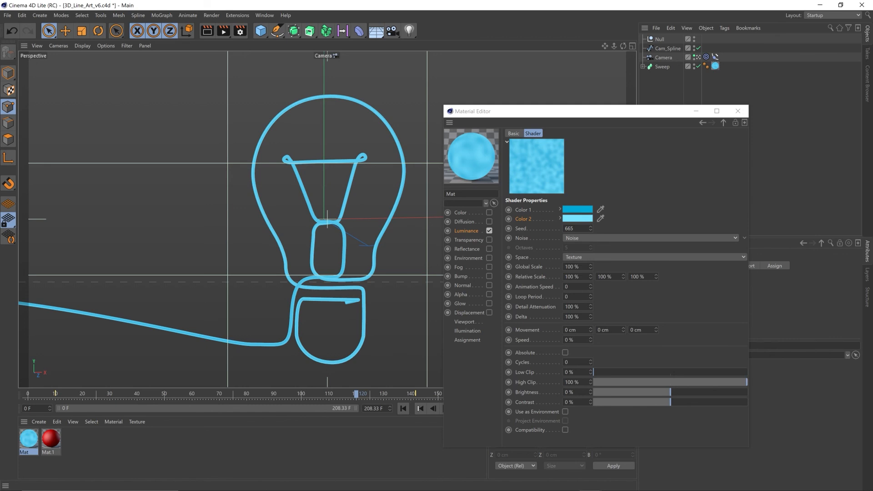
# Set the Noise shader's Global Scale to 1000%.
pyautogui.click(565, 266)
pyautogui.write('1000')
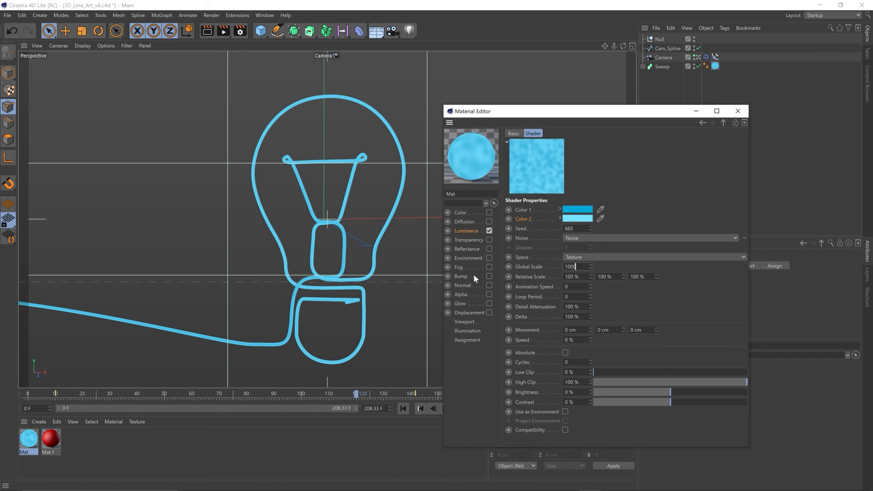
pyautogui.press('Return')
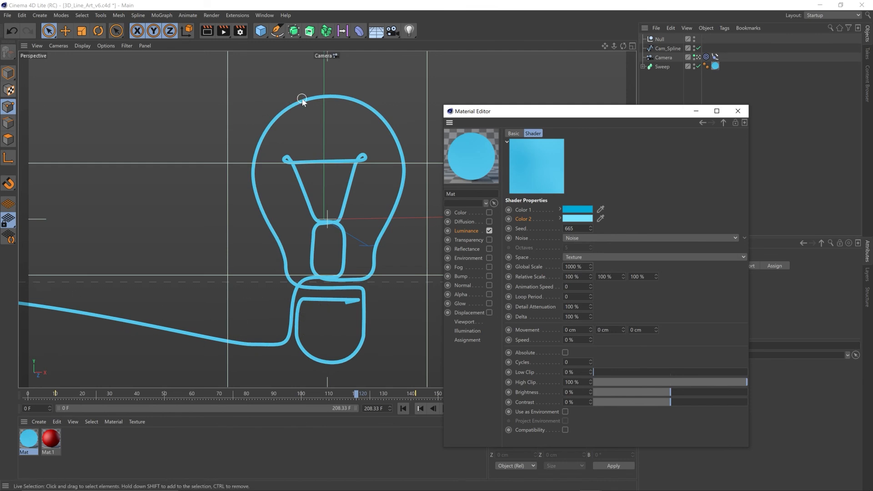
# Lighten the Noise shader's Color 2 to a very pale blue by reducing its saturation.
pyautogui.click(586, 220)
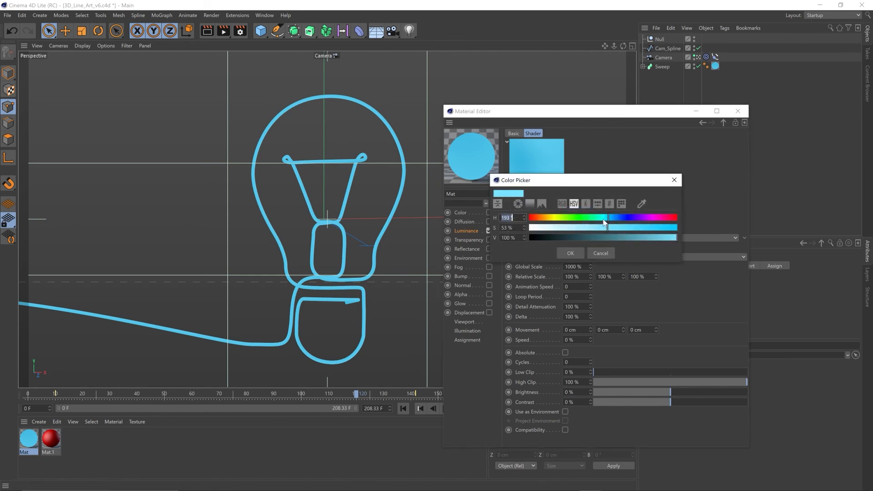
pyautogui.moveTo(595, 231); pyautogui.dragTo(564, 230)
pyautogui.click(576, 252)
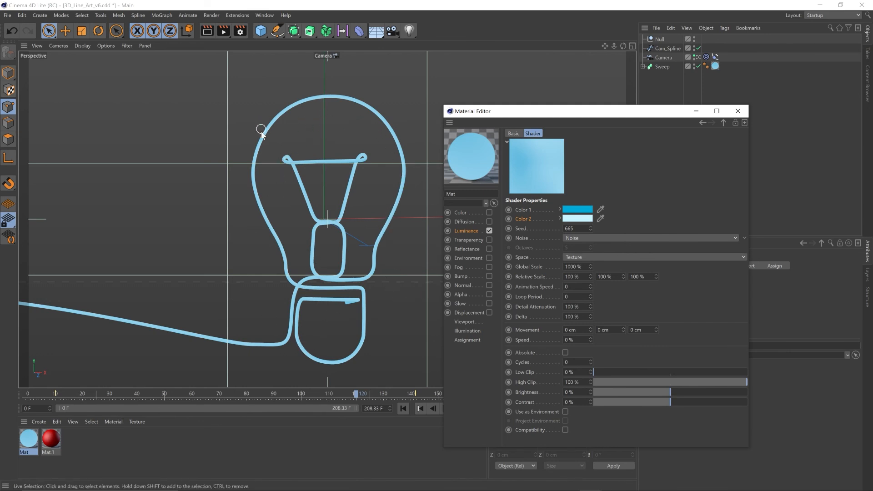
# Close the Material Editor, save the 3D_Line_Art_v6 project, and switch to After Effects.
pyautogui.click(738, 112)
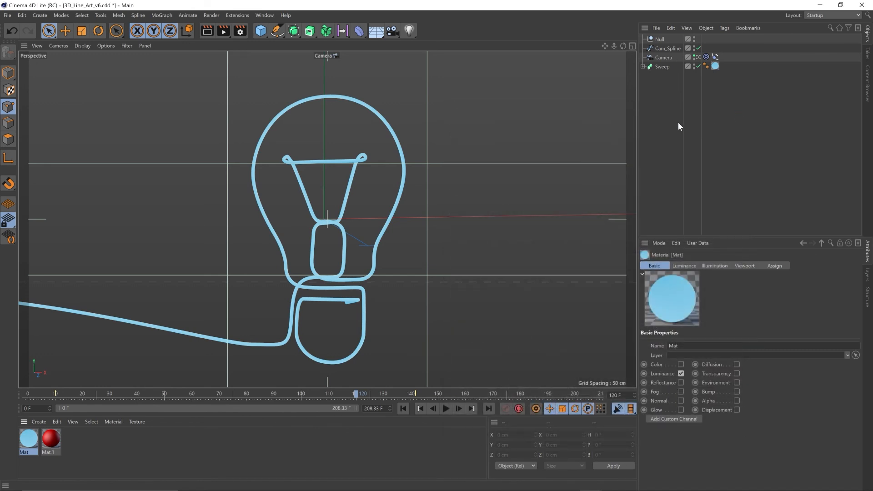
pyautogui.hotkey('ctrl', 's')
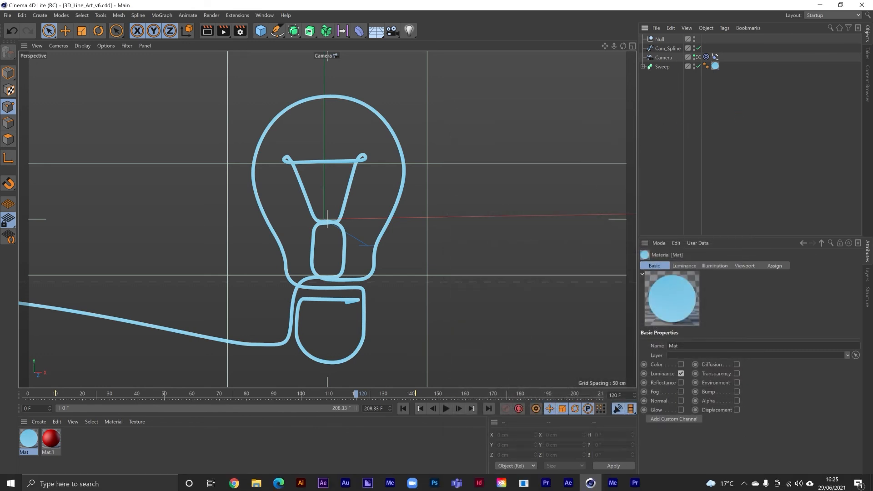
pyautogui.click(568, 483)
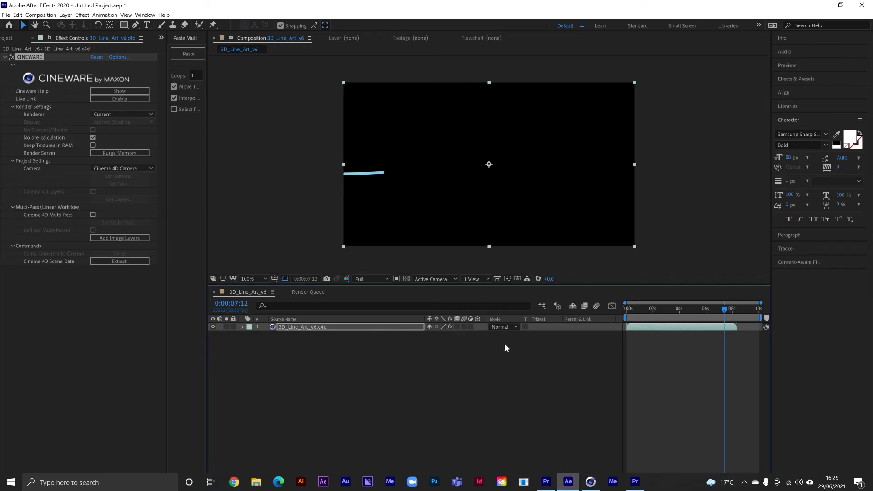
# Duplicate the 3D_Line_Art_v6.c4d layer and apply the recent glow preset of Levels, Fast Box Blur and Hue/Saturation to the upper copy.
pyautogui.click(318, 329)
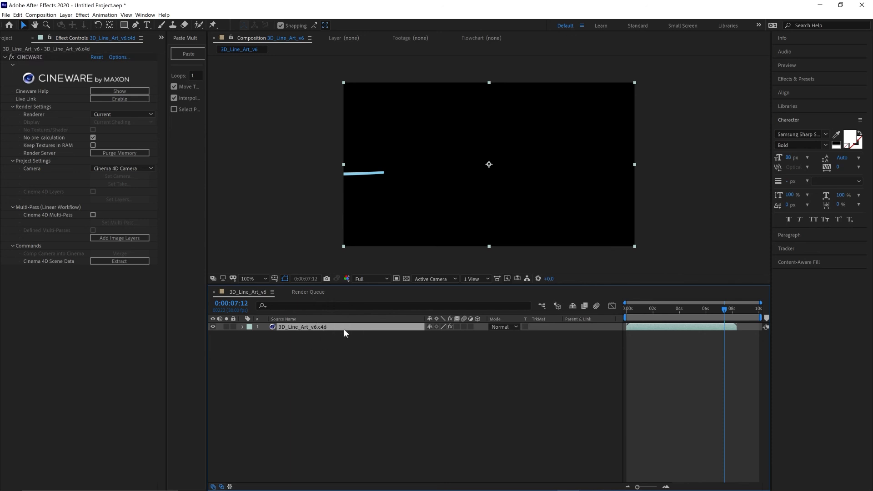
pyautogui.hotkey('ctrl', 'd')
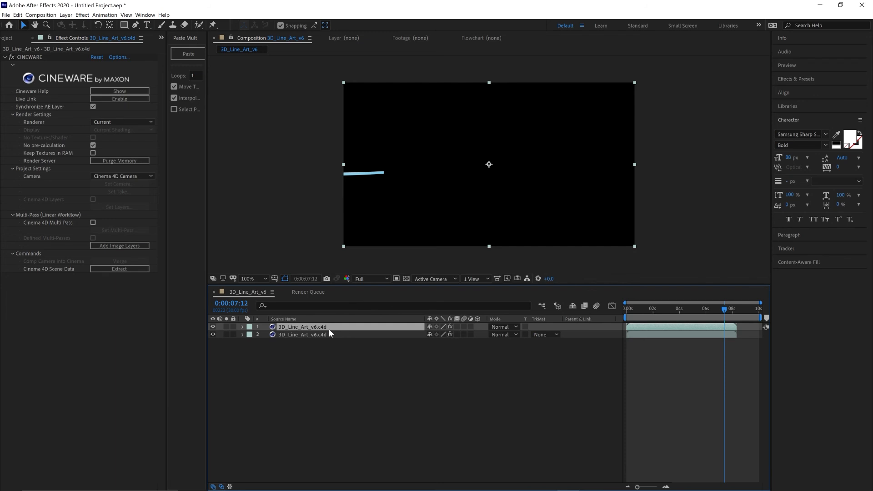
pyautogui.click(104, 15)
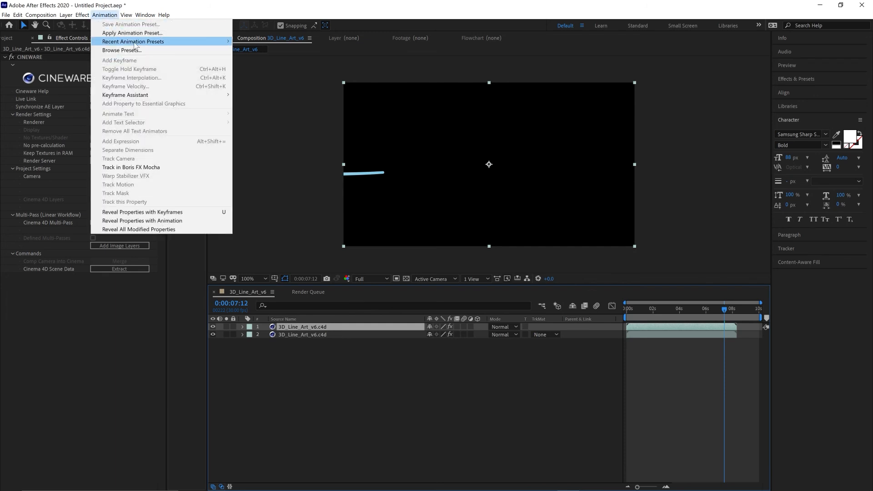
pyautogui.moveTo(166, 42)
pyautogui.click(274, 43)
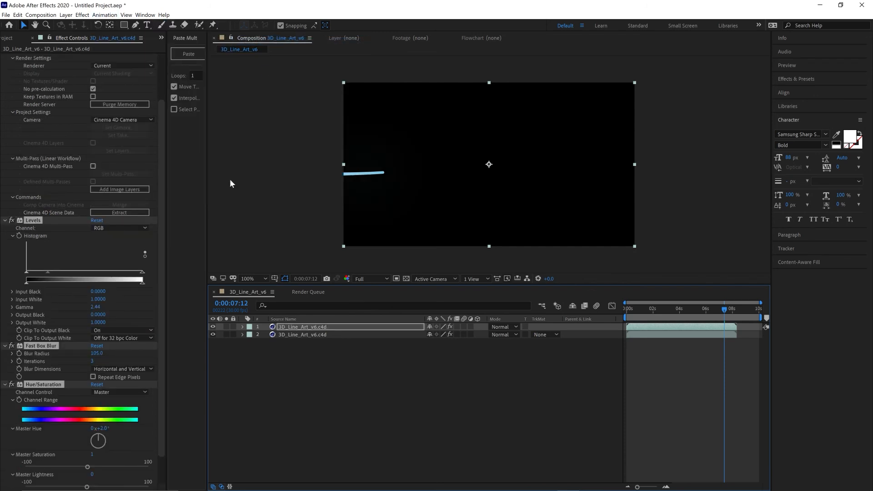
# Scrub the composition to 0:00:03:21 to review the glow on the light-bulb line.
pyautogui.scroll(-2, 68, 295)
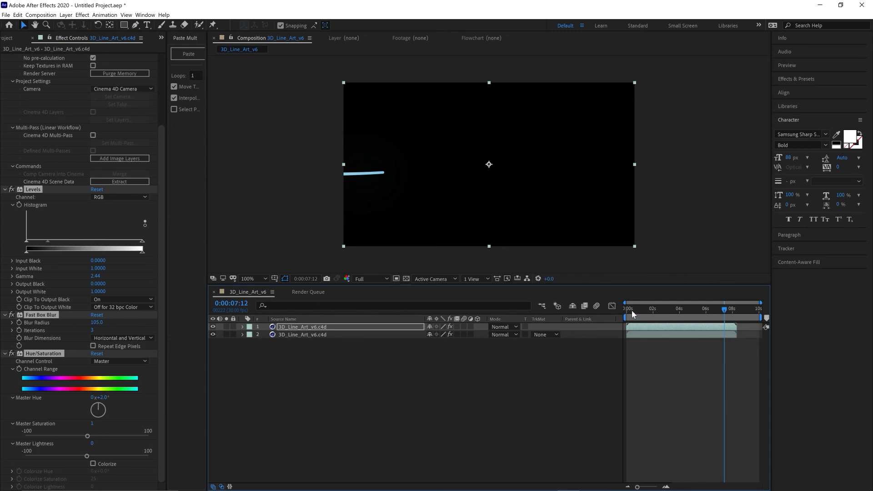
pyautogui.moveTo(692, 309); pyautogui.dragTo(675, 312)
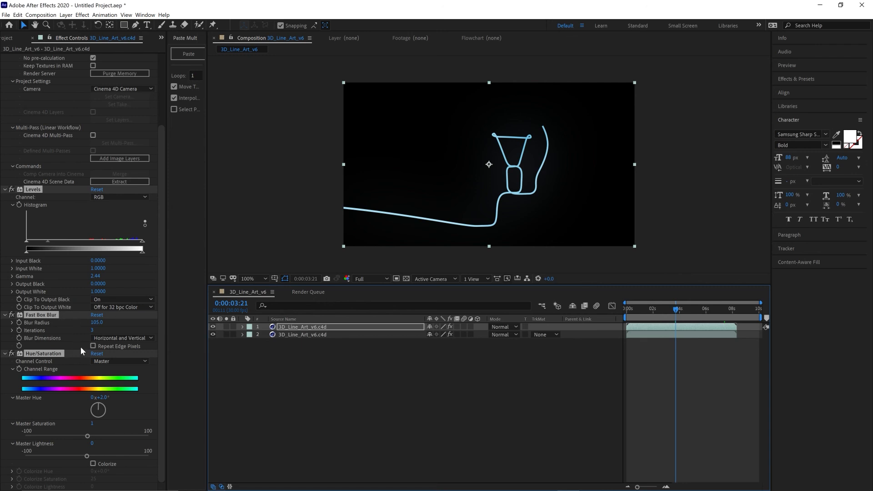
# Set the glow layer's Fast Box Blur radius to 47, and duplicate the layer with the copy's blur radius at about 86.
pyautogui.moveTo(96, 322)
pyautogui.mouseDown()
pyautogui.moveTo(82, 322)
pyautogui.moveTo(94, 323)
pyautogui.moveTo(88, 327)
pyautogui.mouseUp()
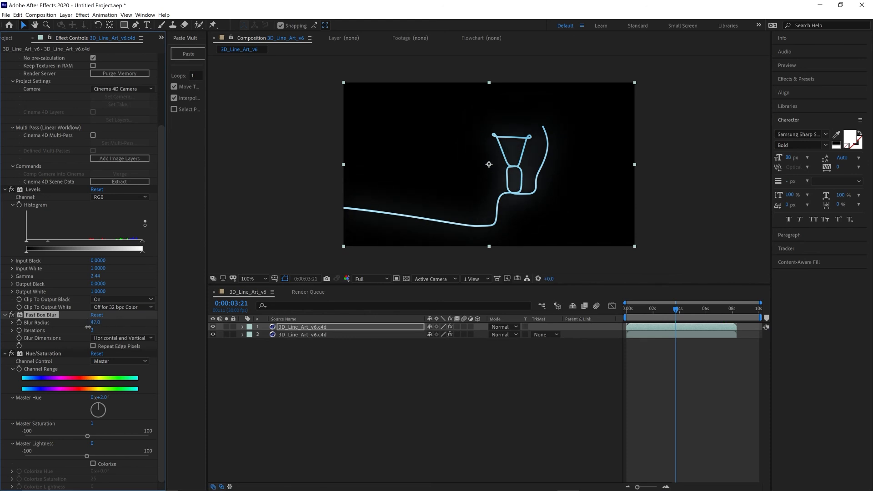
pyautogui.click(306, 327)
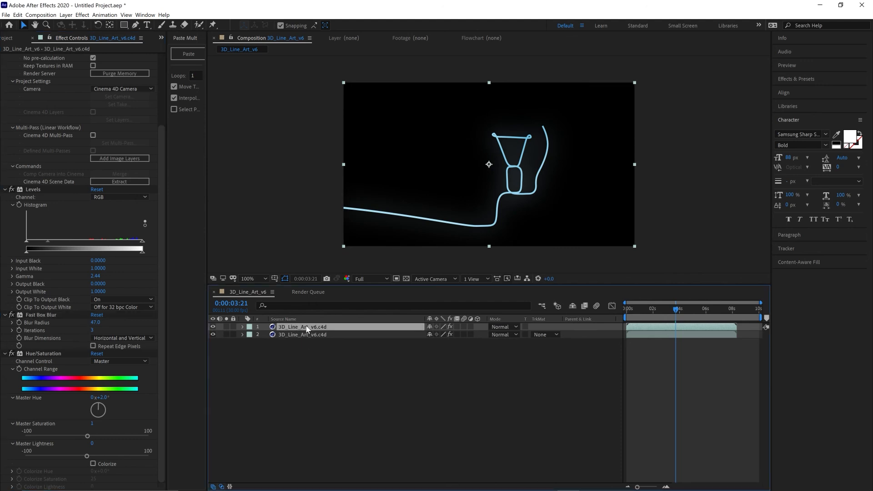
pyautogui.hotkey('ctrl', 'd')
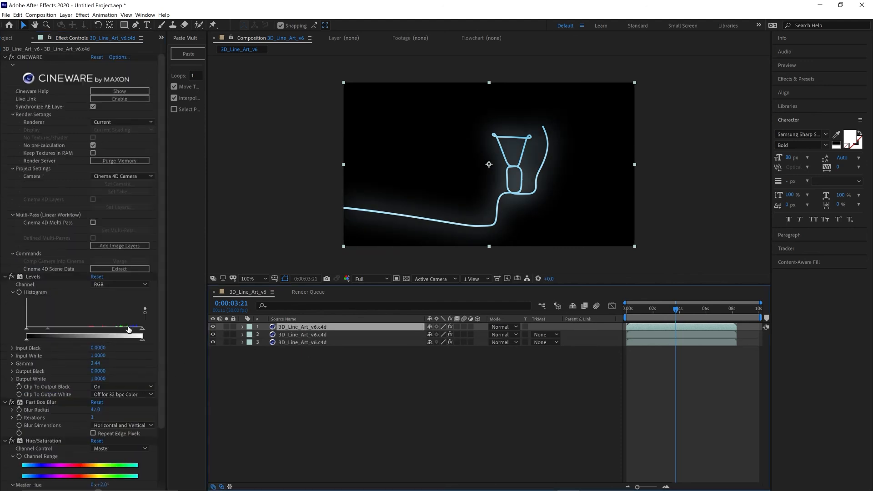
pyautogui.scroll(-3, 104, 406)
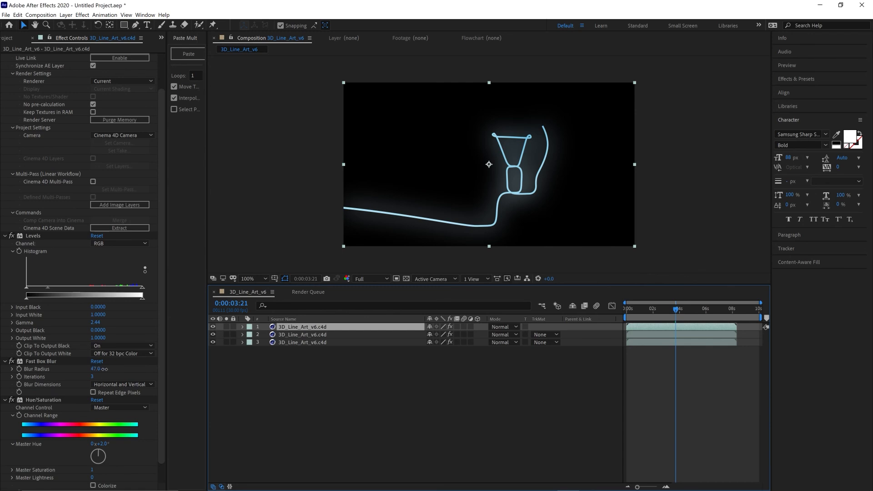
pyautogui.moveTo(96, 368); pyautogui.dragTo(130, 377)
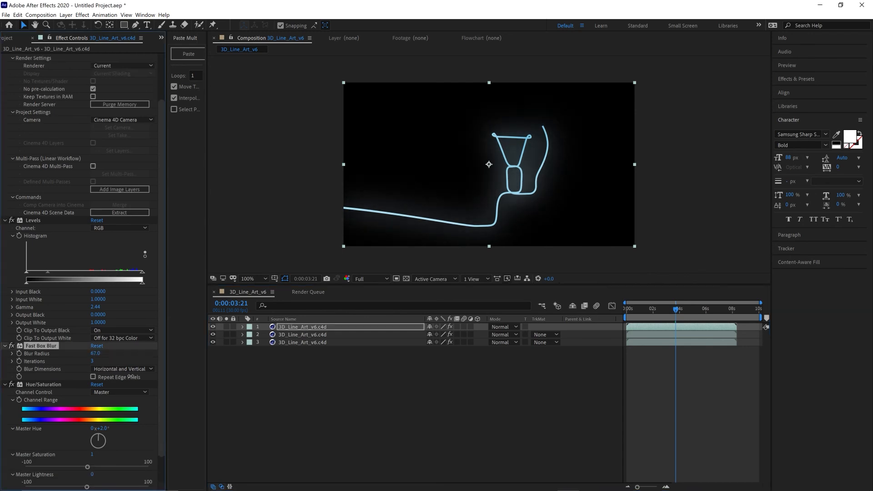
# Lower the opacity of both glow layers to 68%.
pyautogui.keyDown('ctrl'); pyautogui.click(330, 335); pyautogui.keyUp('ctrl')
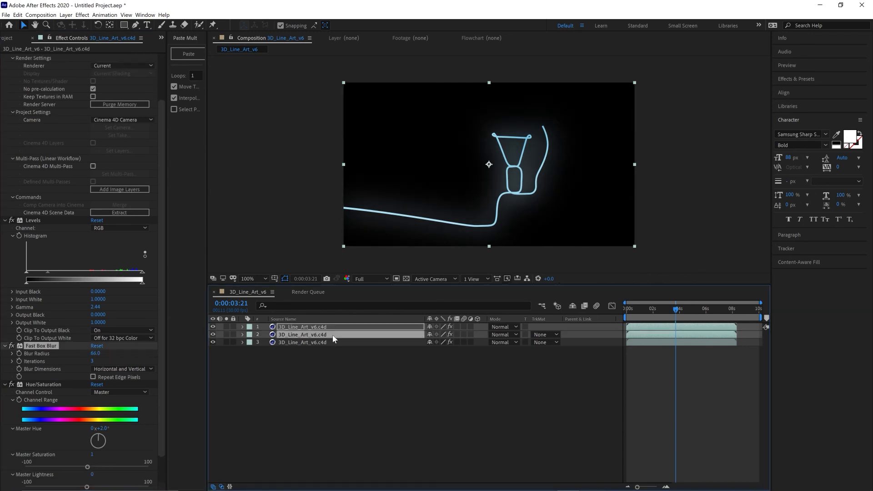
pyautogui.press('t')
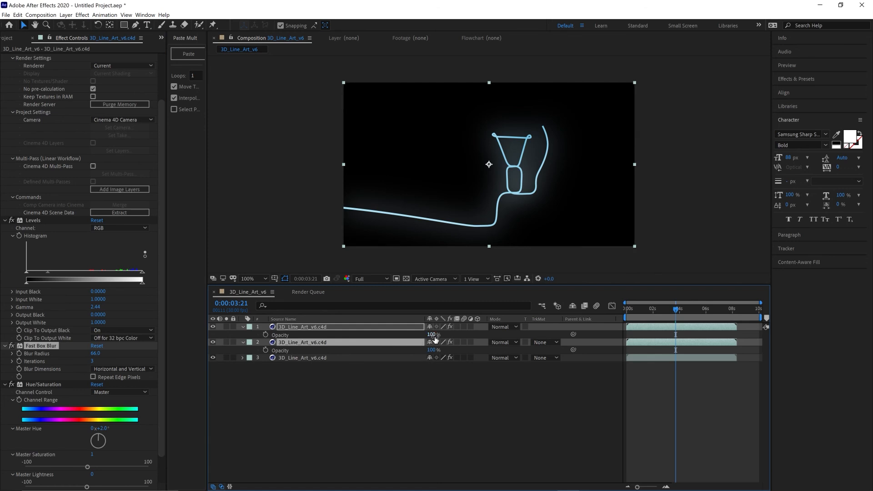
pyautogui.moveTo(431, 335); pyautogui.dragTo(419, 327)
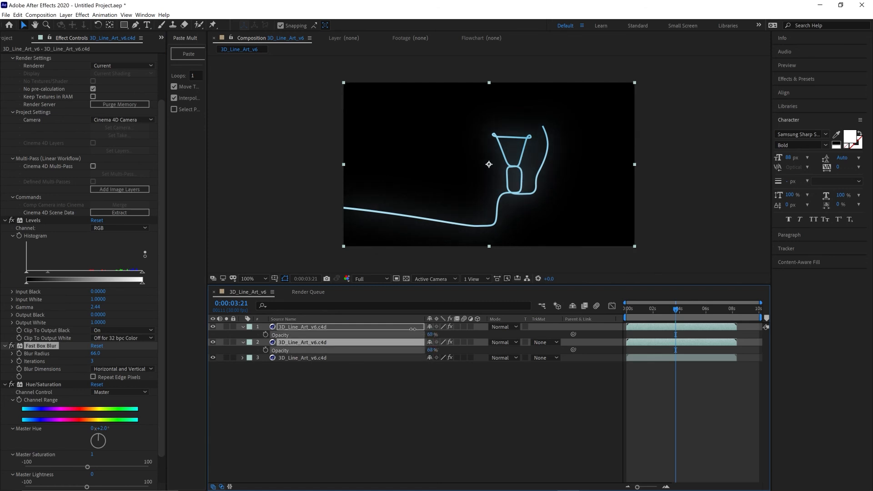
pyautogui.click(440, 394)
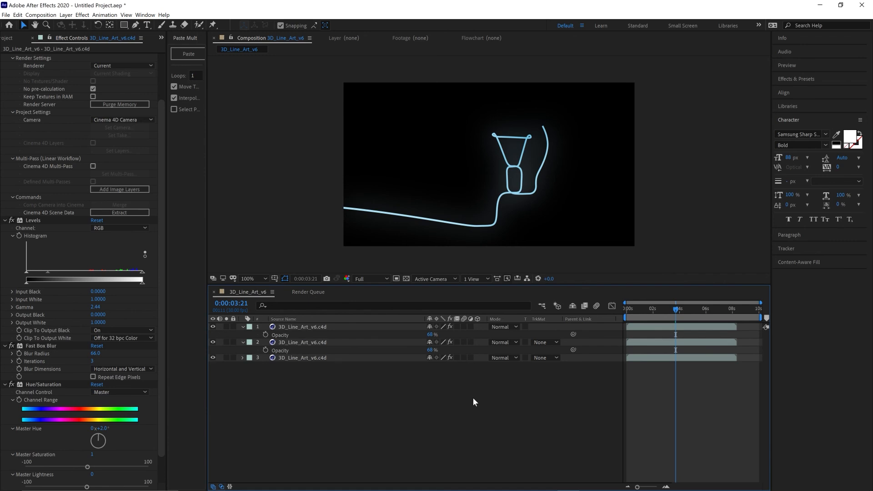
# Create a black solid layer and apply the 4-Color Gradient effect to it.
pyautogui.hotkey('ctrl', 'y')
pyautogui.press('Return')
pyautogui.click(796, 79)
pyautogui.click(812, 90)
pyautogui.write('gra')
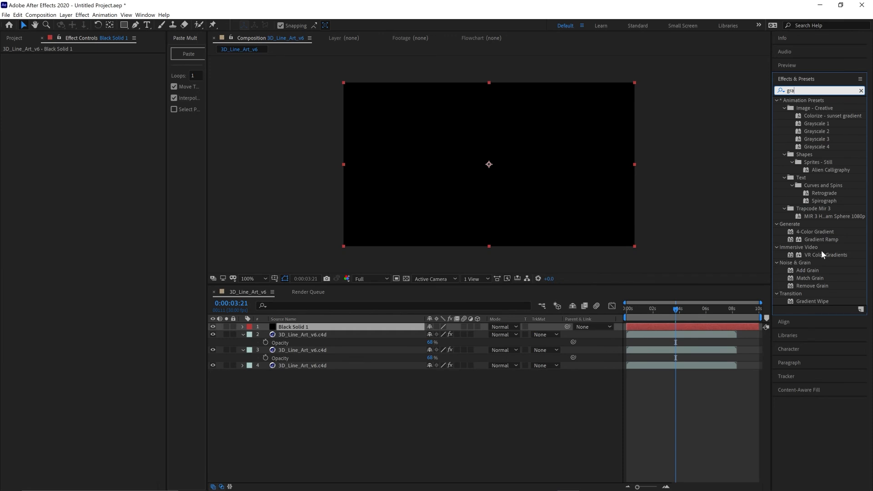
pyautogui.click(818, 232)
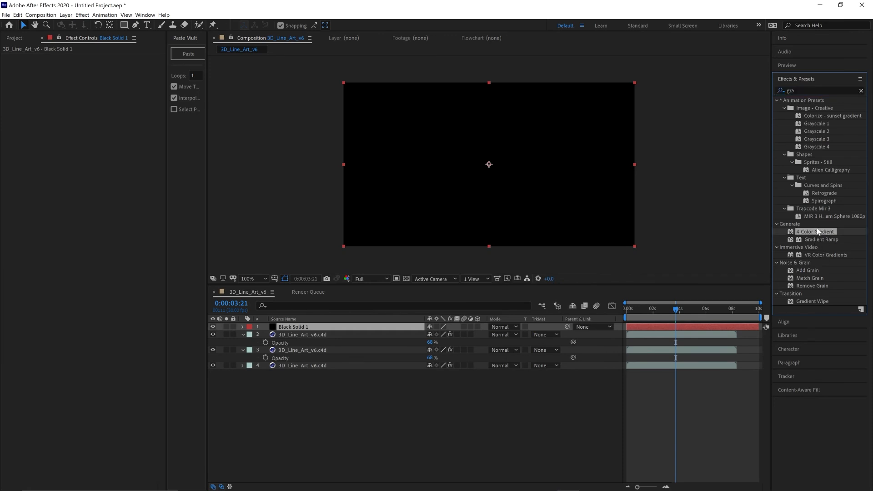
pyautogui.doubleClick(819, 233)
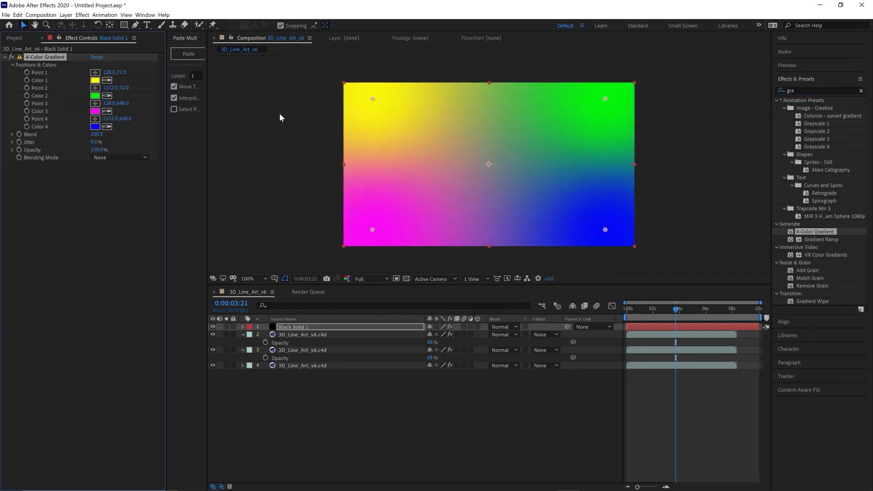
# Change Color 4 and Color 3 of the 4-Color Gradient to deep blue shades with reduced brightness.
pyautogui.click(94, 128)
pyautogui.click(365, 210)
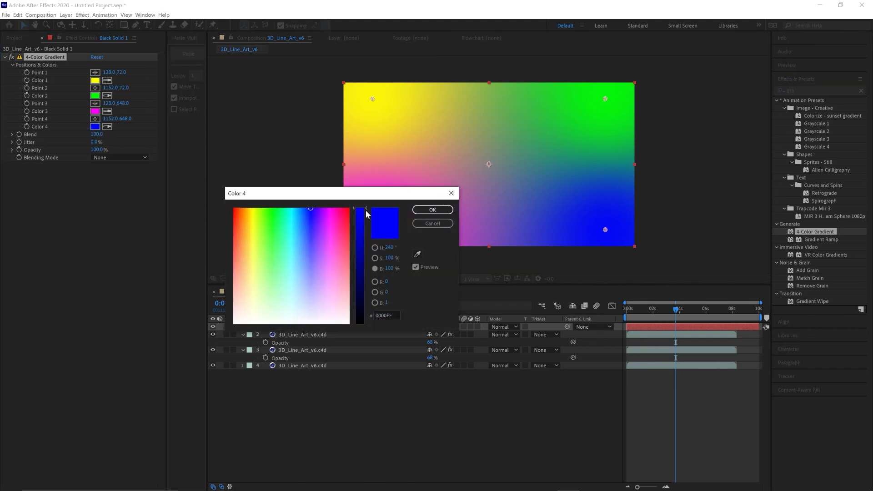
pyautogui.moveTo(312, 210); pyautogui.dragTo(359, 256)
pyautogui.click(431, 211)
pyautogui.click(95, 111)
pyautogui.click(308, 220)
pyautogui.moveTo(360, 210); pyautogui.dragTo(362, 256)
pyautogui.click(431, 211)
# Set the gradient's Color 2 to bright blue and Color 1 to dark navy, and place the solid beneath the line-art layers.
pyautogui.click(95, 96)
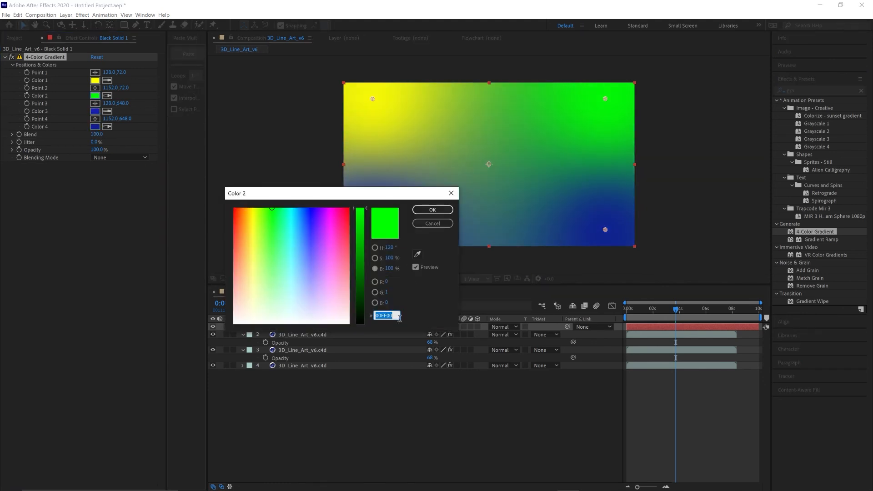
pyautogui.click(309, 220)
pyautogui.click(431, 211)
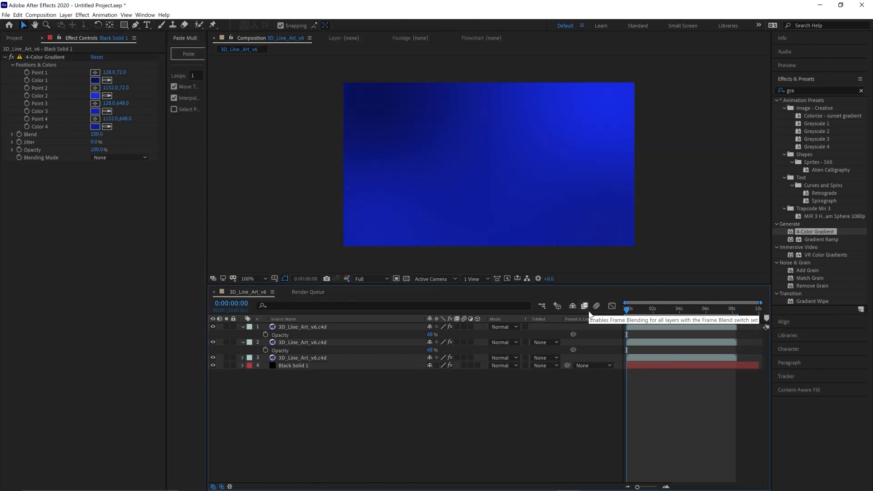
# Play back the composition and inspect the Cineware renderer options on the lowest 3D_Line_Art_v6.c4d layer.
pyautogui.press('space')
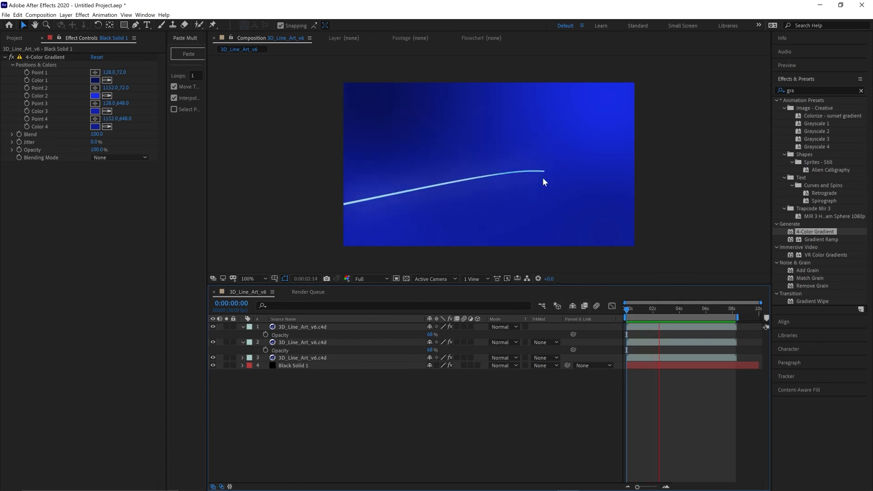
pyautogui.click(15, 38)
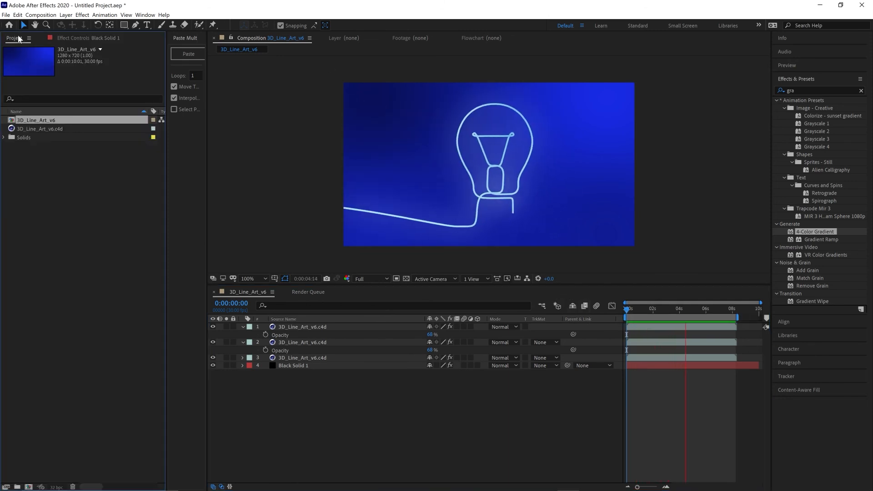
pyautogui.click(55, 37)
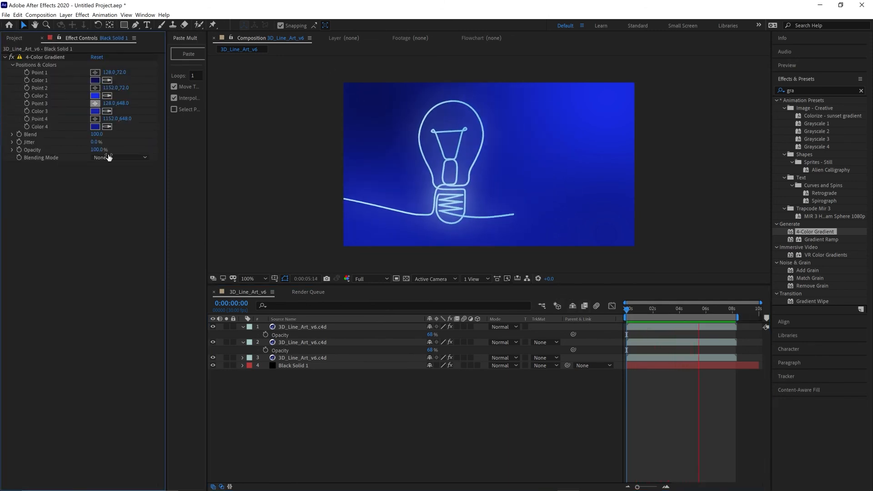
pyautogui.click(300, 358)
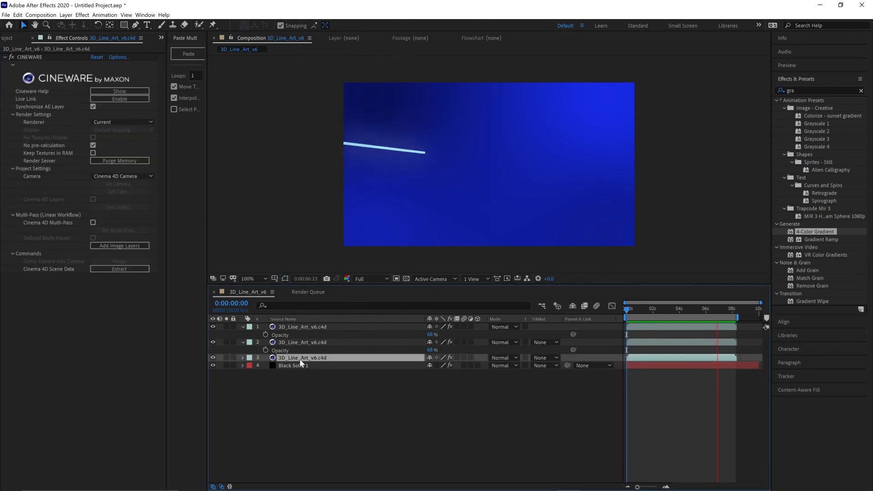
pyautogui.click(121, 122)
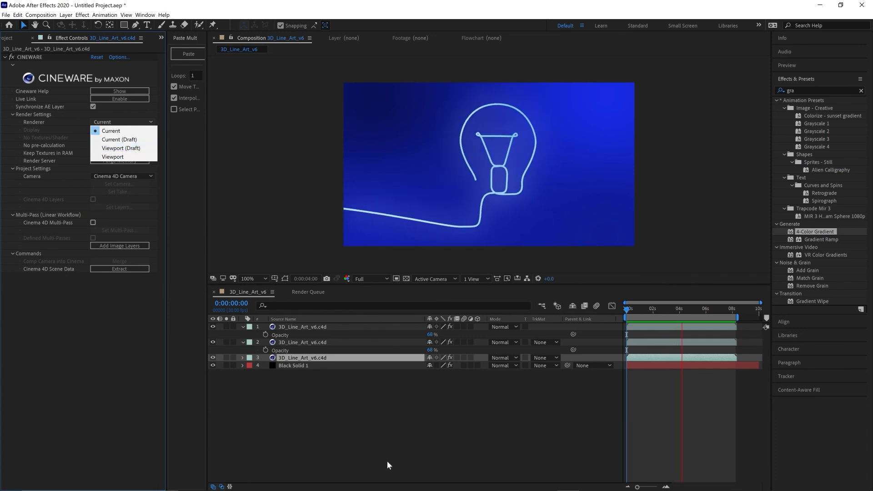
pyautogui.click(377, 441)
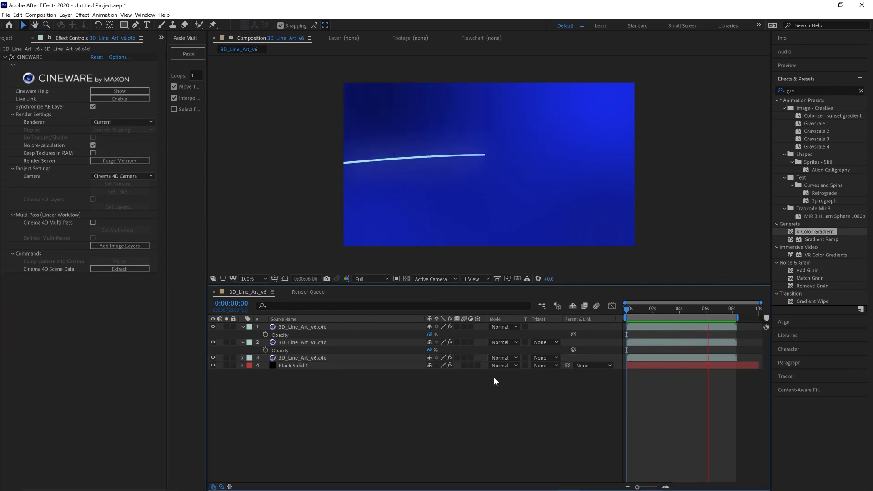
# Open the project's color settings and display the available bit depth choices.
pyautogui.click(7, 39)
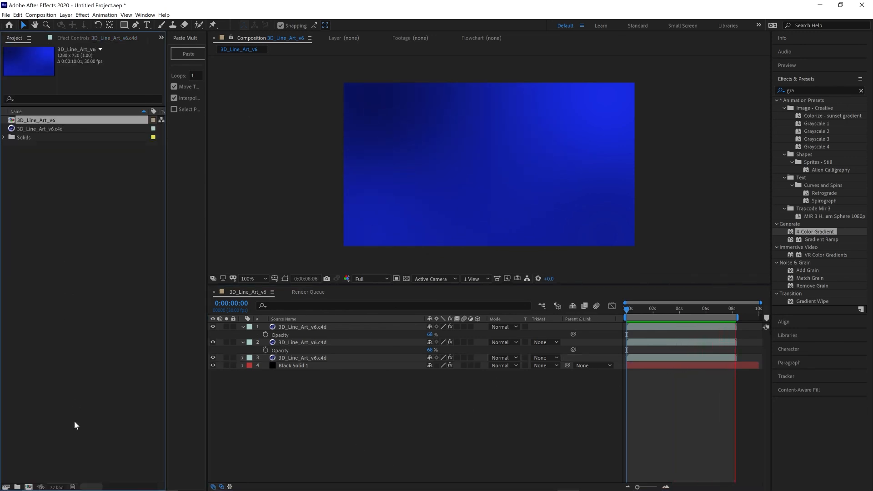
pyautogui.click(56, 487)
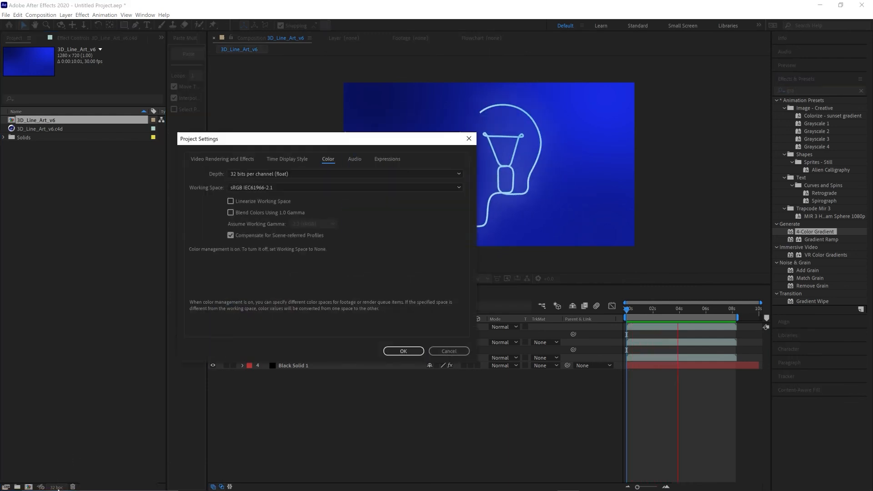
pyautogui.click(294, 174)
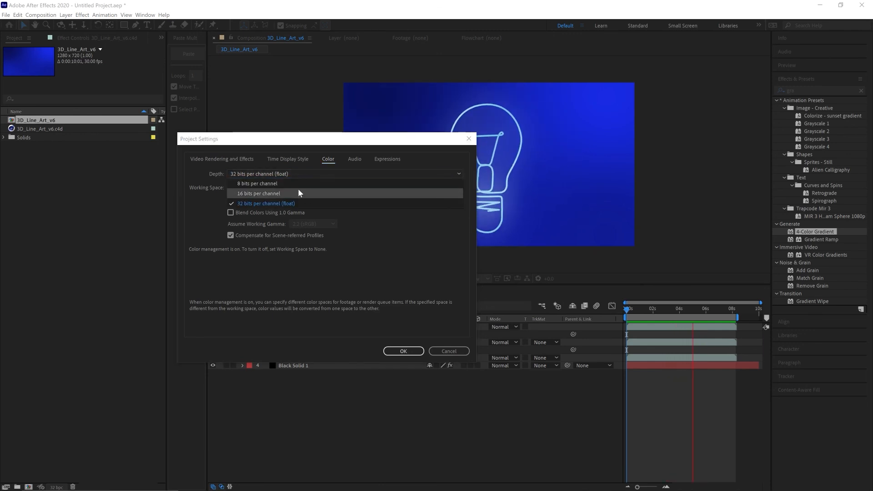